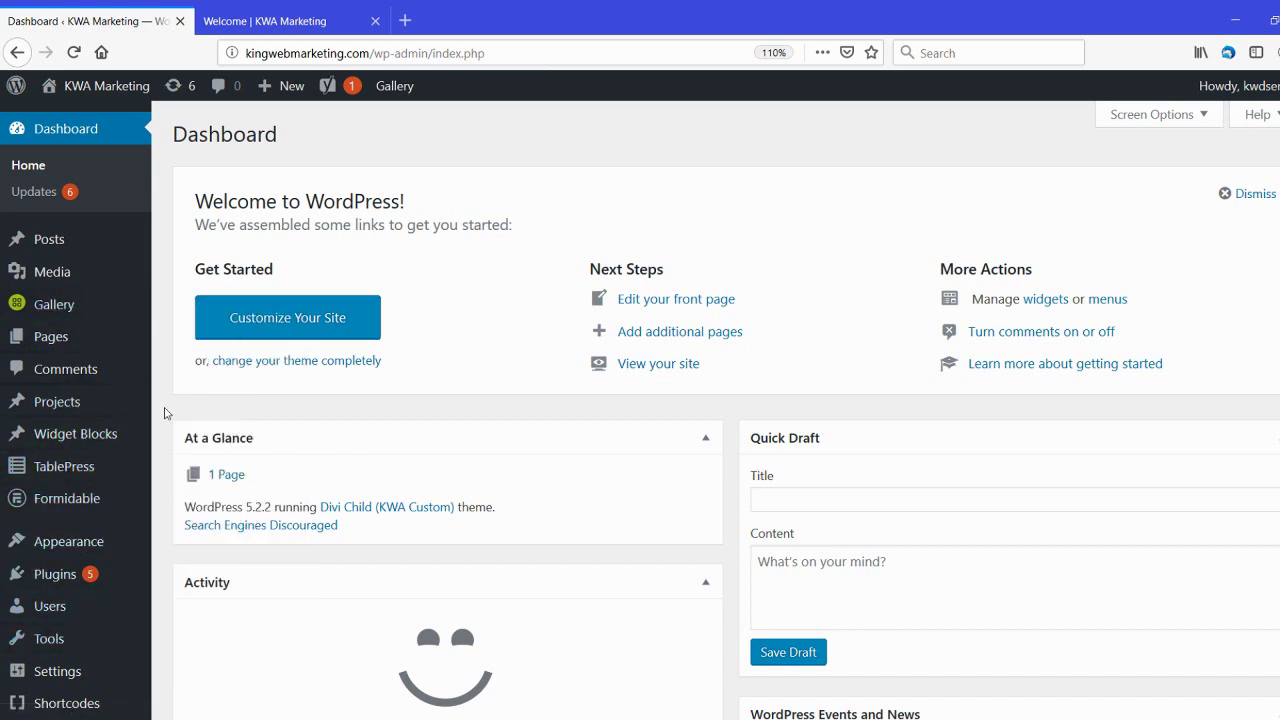
Open the Welcome page for editing and look over its Divi Builder sections from Page Header to Statistics.
{"action": "mouse_move", "coordinate": [48, 343]}
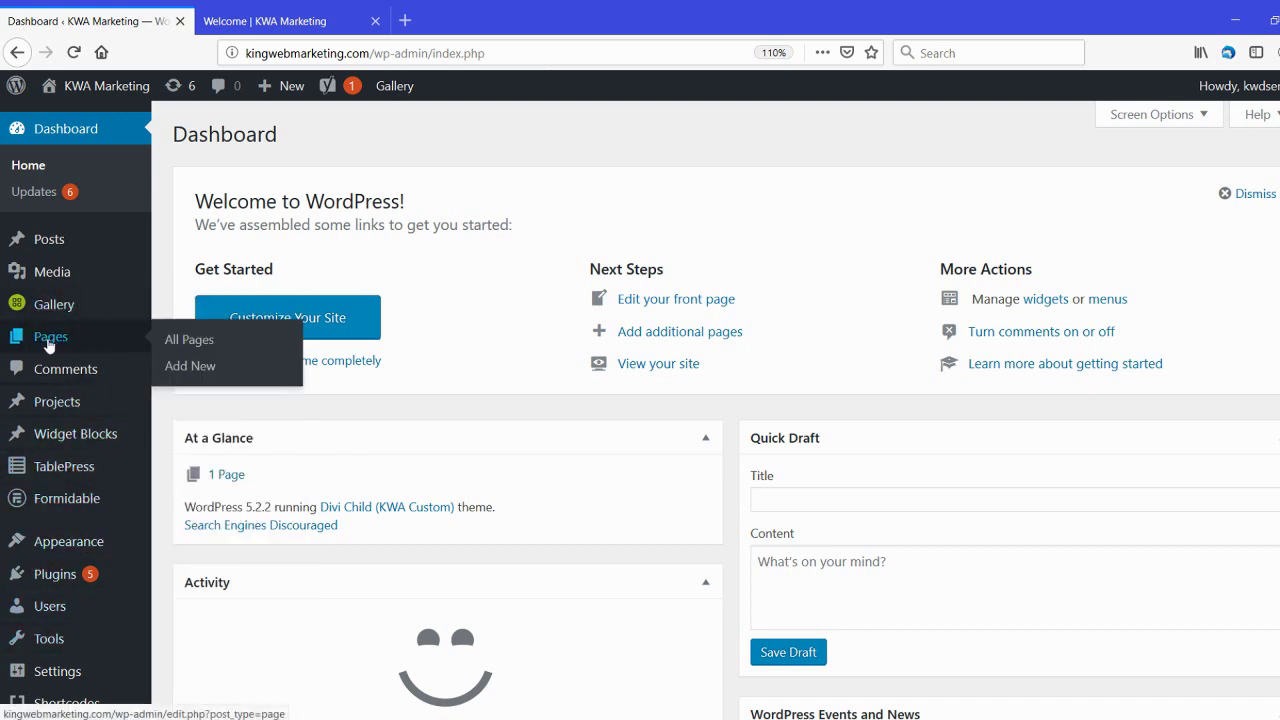
{"action": "left_click", "coordinate": [48, 342]}
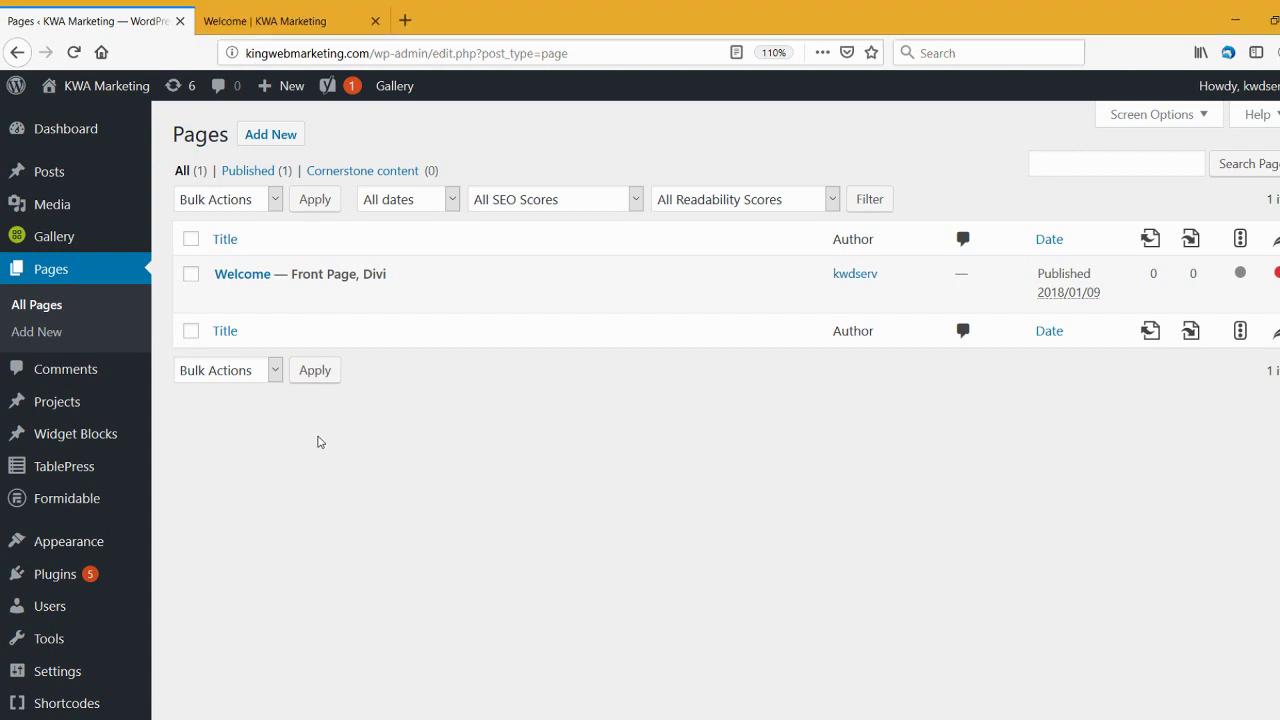
{"action": "left_click", "coordinate": [264, 279]}
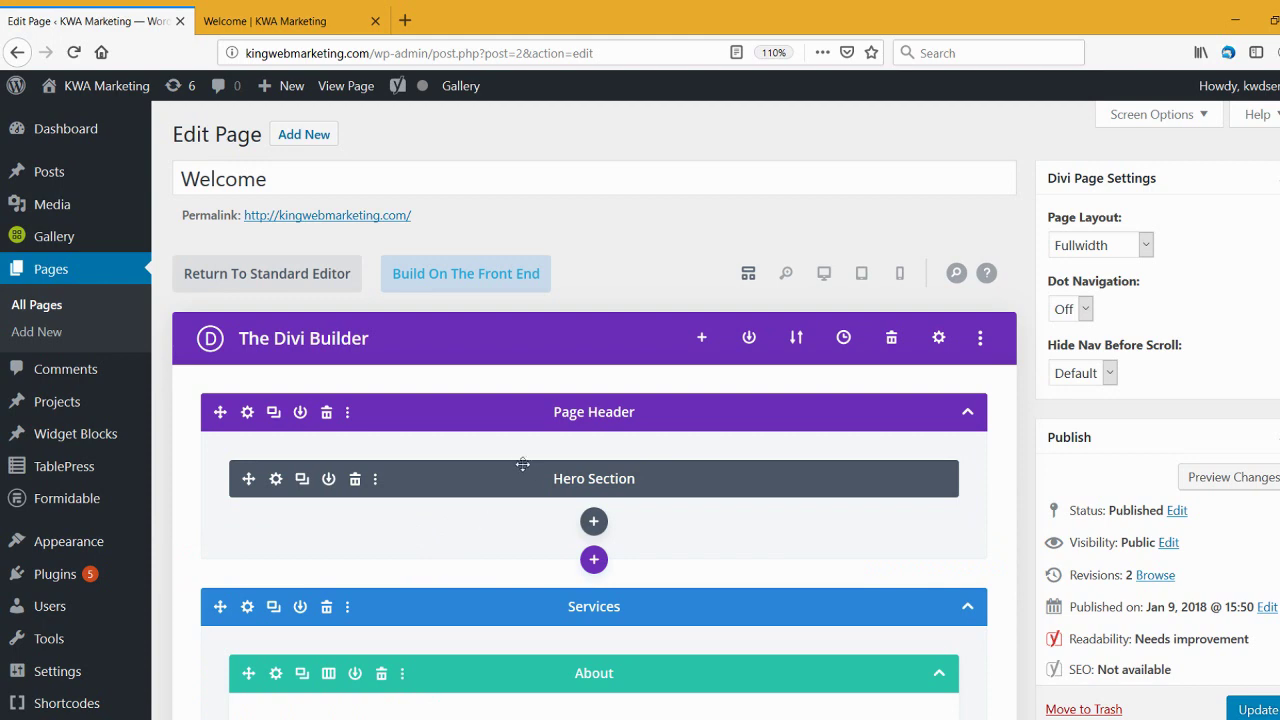
{"action": "scroll", "coordinate": [522, 463], "scroll_direction": "down", "scroll_amount": 5}
{"action": "scroll", "coordinate": [520, 462], "scroll_direction": "down", "scroll_amount": 8}
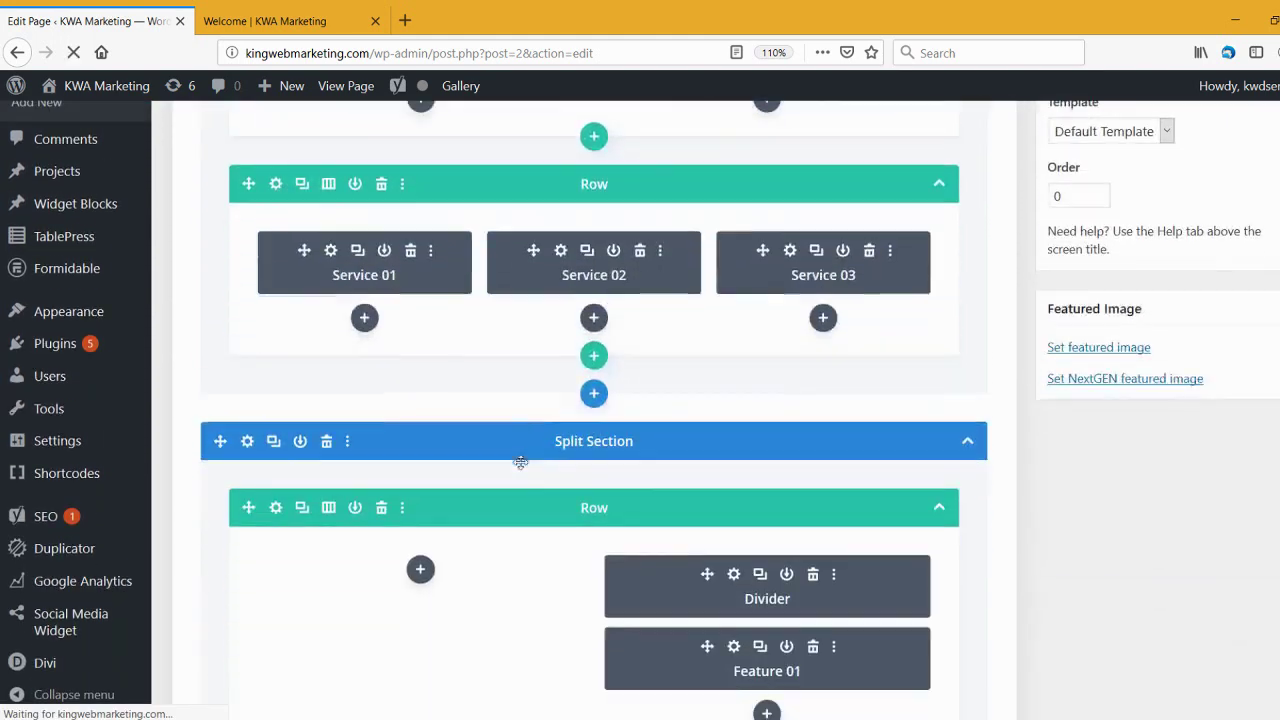
{"action": "scroll", "coordinate": [520, 465], "scroll_direction": "down", "scroll_amount": 5}
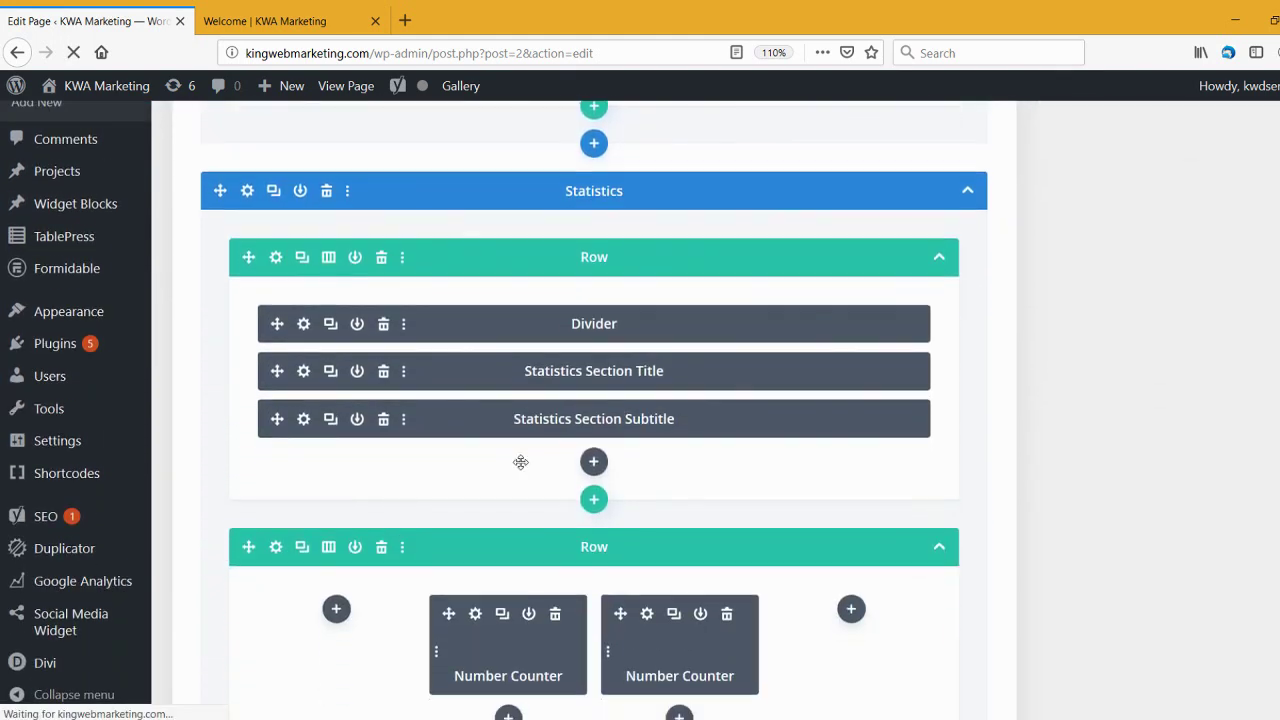
{"action": "scroll", "coordinate": [522, 463], "scroll_direction": "up", "scroll_amount": 20}
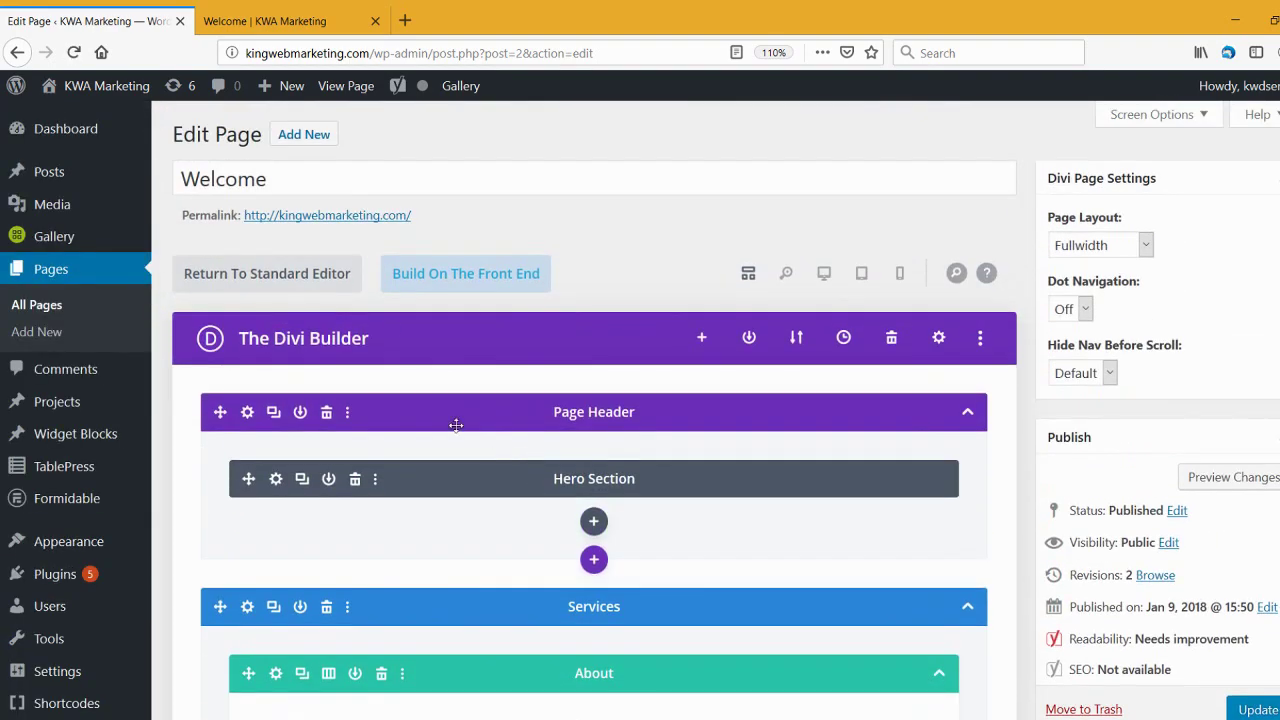
Look through the live Welcome page in the other browser tab, from the hero banner to The Right Choice section.
{"action": "left_click", "coordinate": [265, 21]}
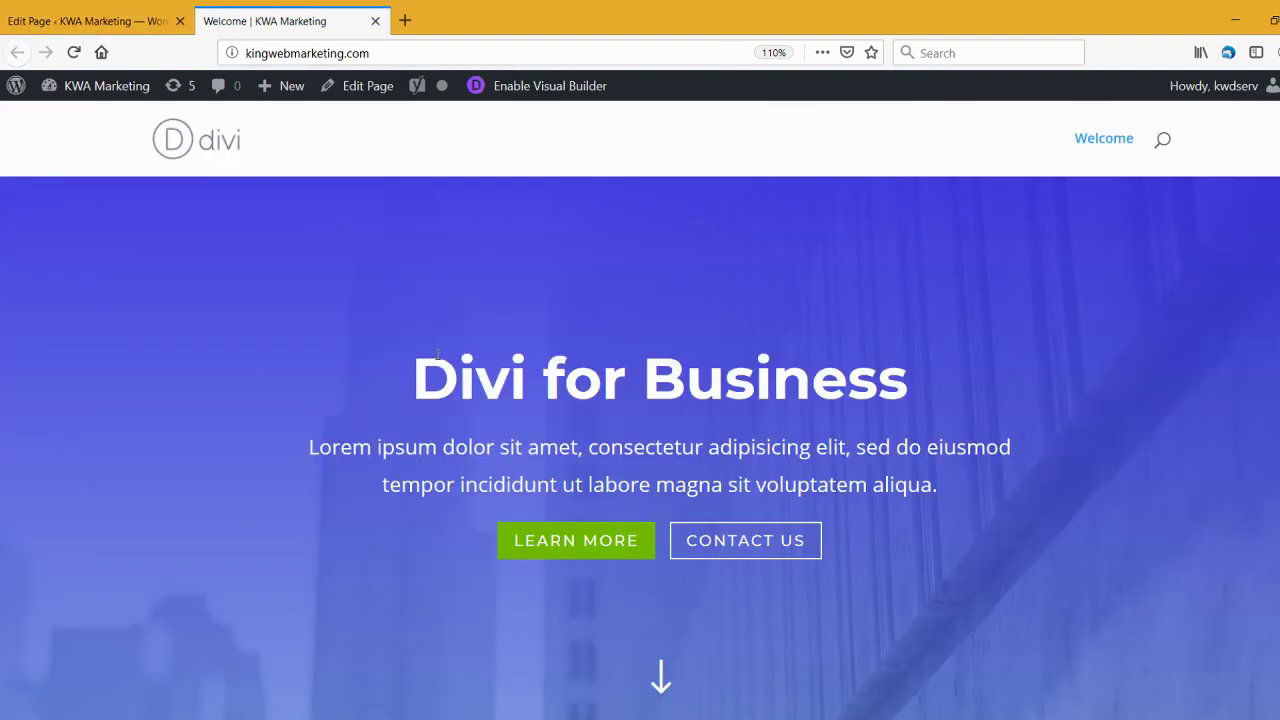
{"action": "scroll", "coordinate": [428, 360], "scroll_direction": "down", "scroll_amount": 6}
{"action": "scroll", "coordinate": [420, 431], "scroll_direction": "down", "scroll_amount": 7}
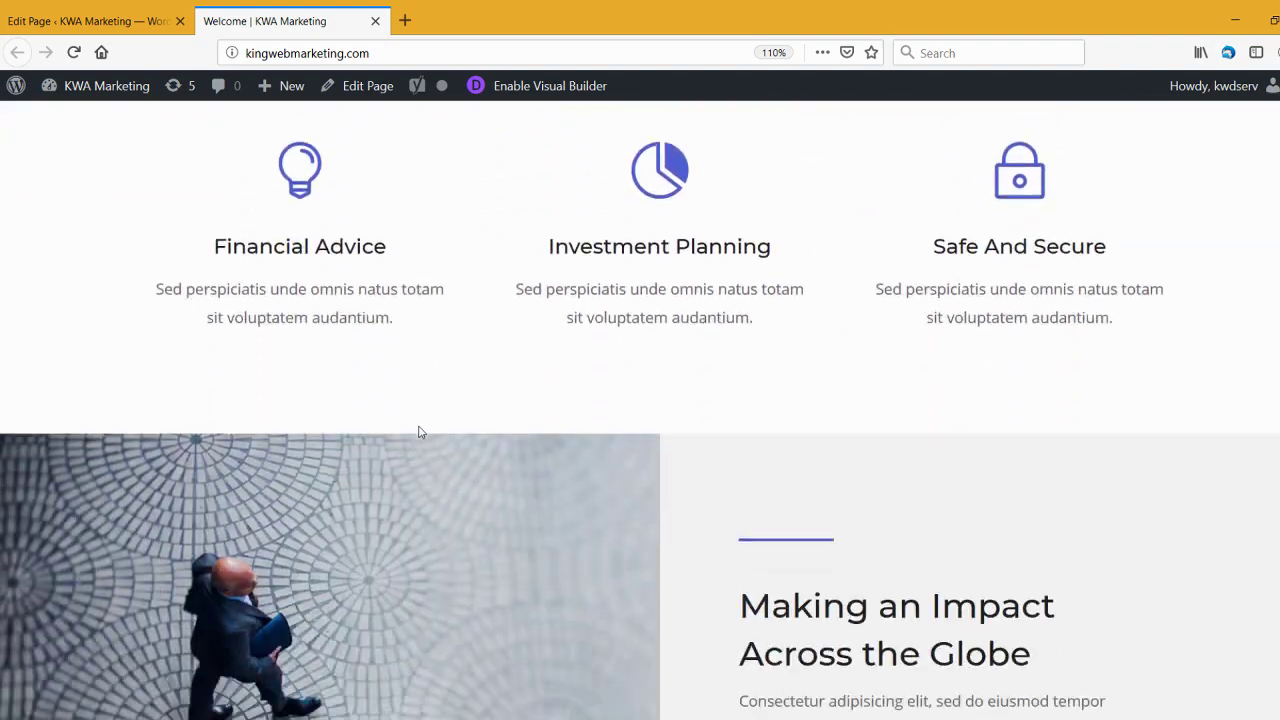
{"action": "scroll", "coordinate": [420, 431], "scroll_direction": "down", "scroll_amount": 9}
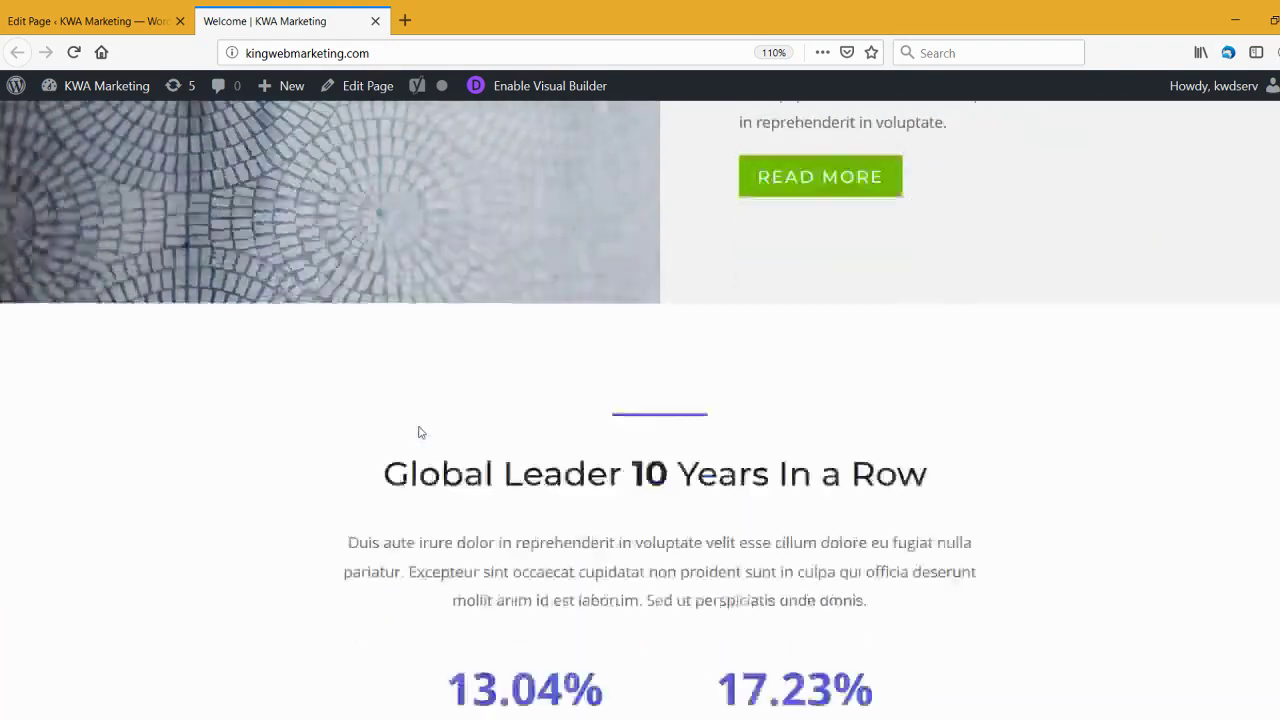
{"action": "scroll", "coordinate": [420, 432], "scroll_direction": "down", "scroll_amount": 8}
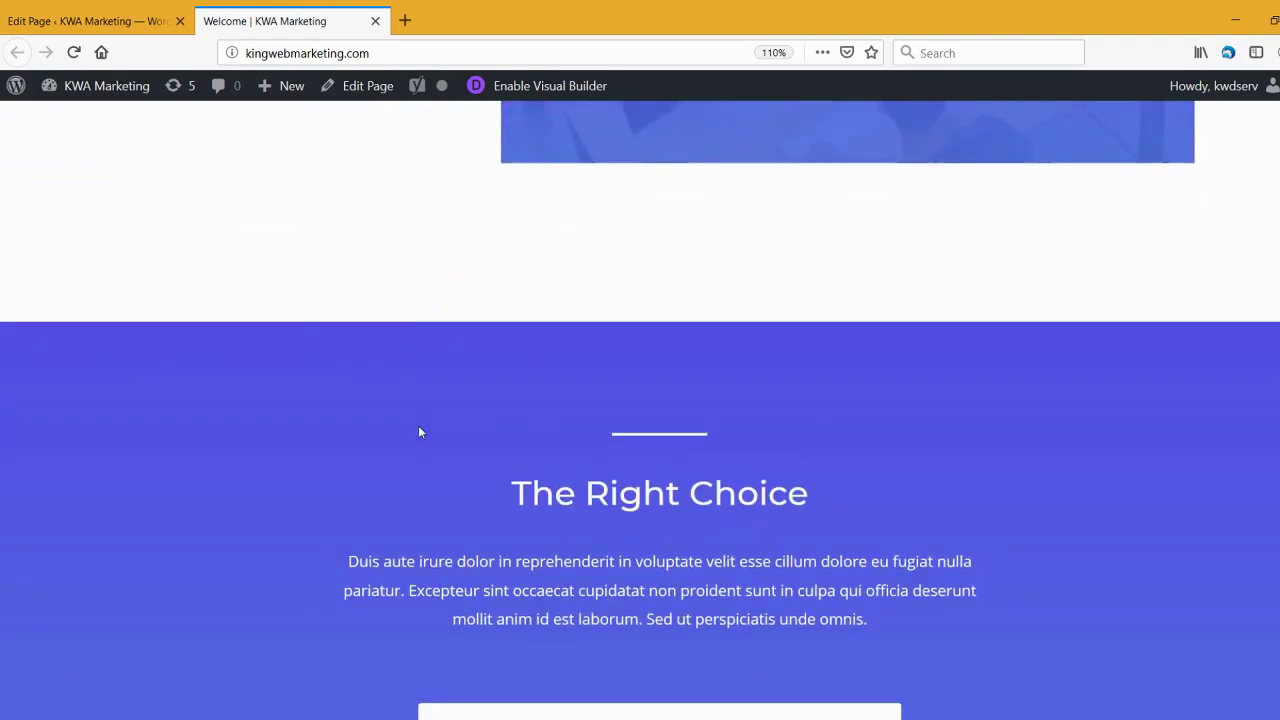
{"action": "scroll", "coordinate": [420, 430], "scroll_direction": "up", "scroll_amount": 8}
{"action": "scroll", "coordinate": [420, 430], "scroll_direction": "up", "scroll_amount": 16}
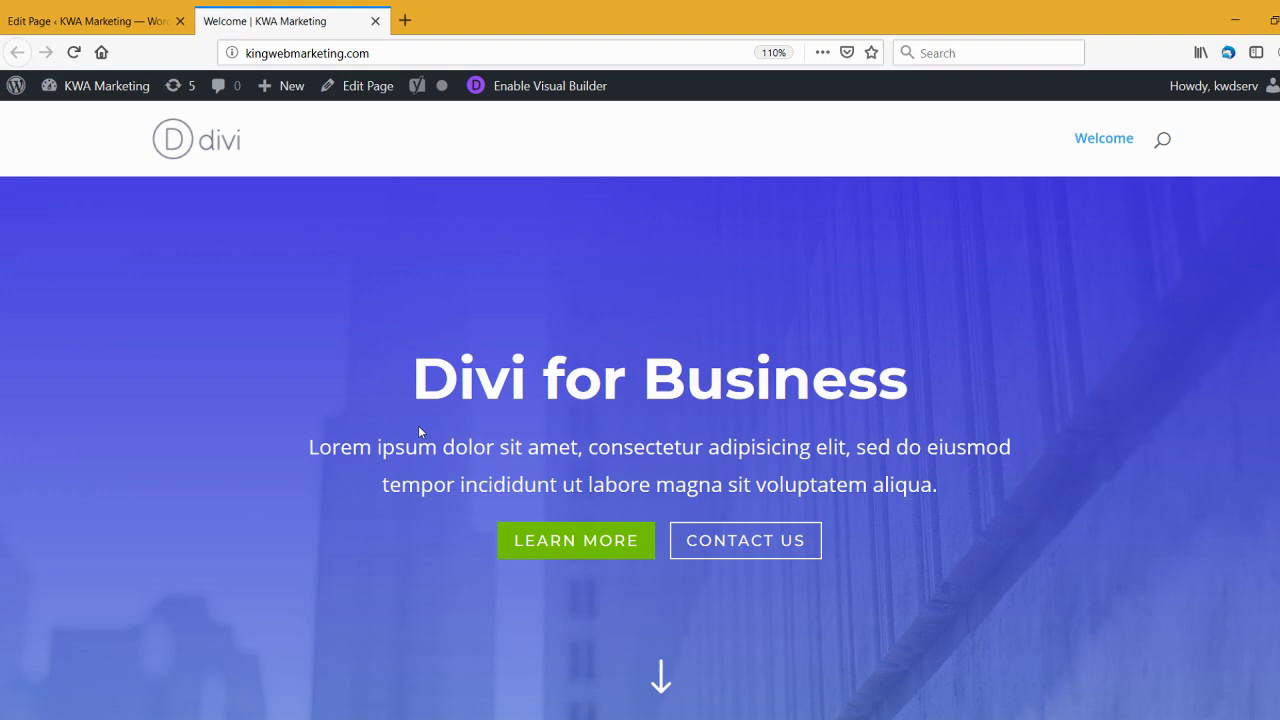
Return to the page editor and view the column layout choices for the row holding the three Service modules.
{"action": "left_click", "coordinate": [116, 14]}
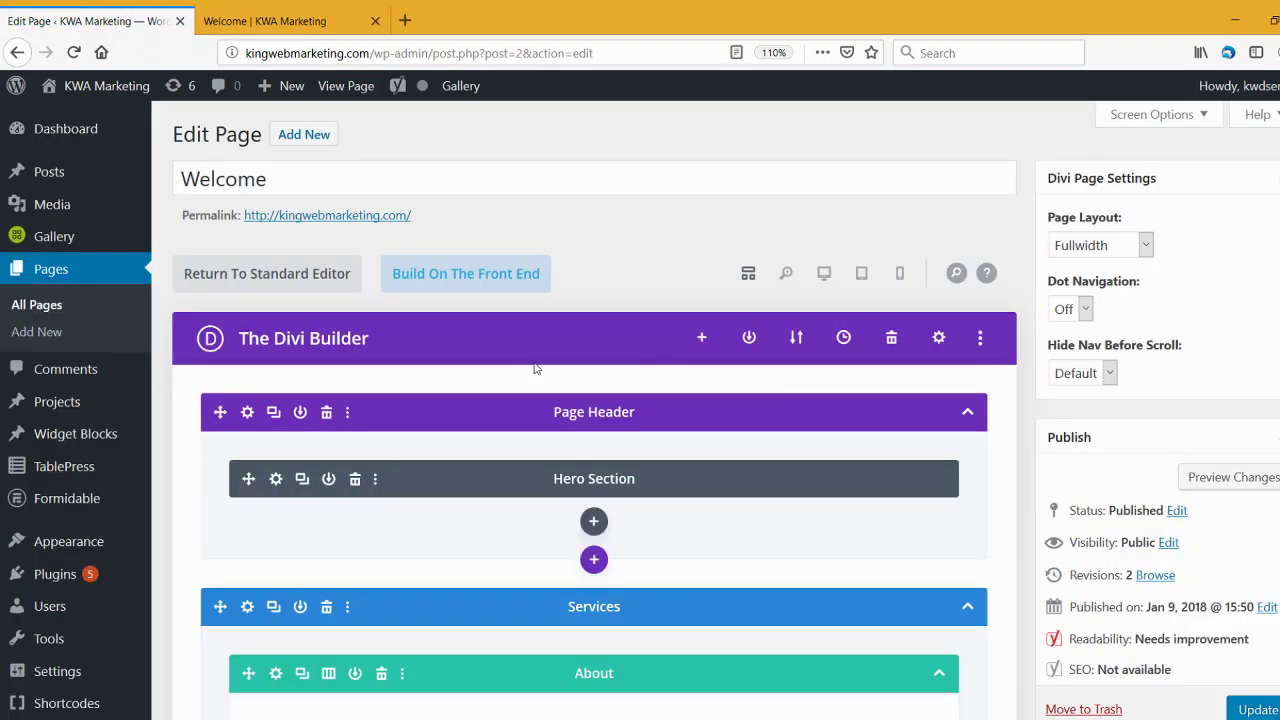
{"action": "scroll", "coordinate": [449, 520], "scroll_direction": "down", "scroll_amount": 2}
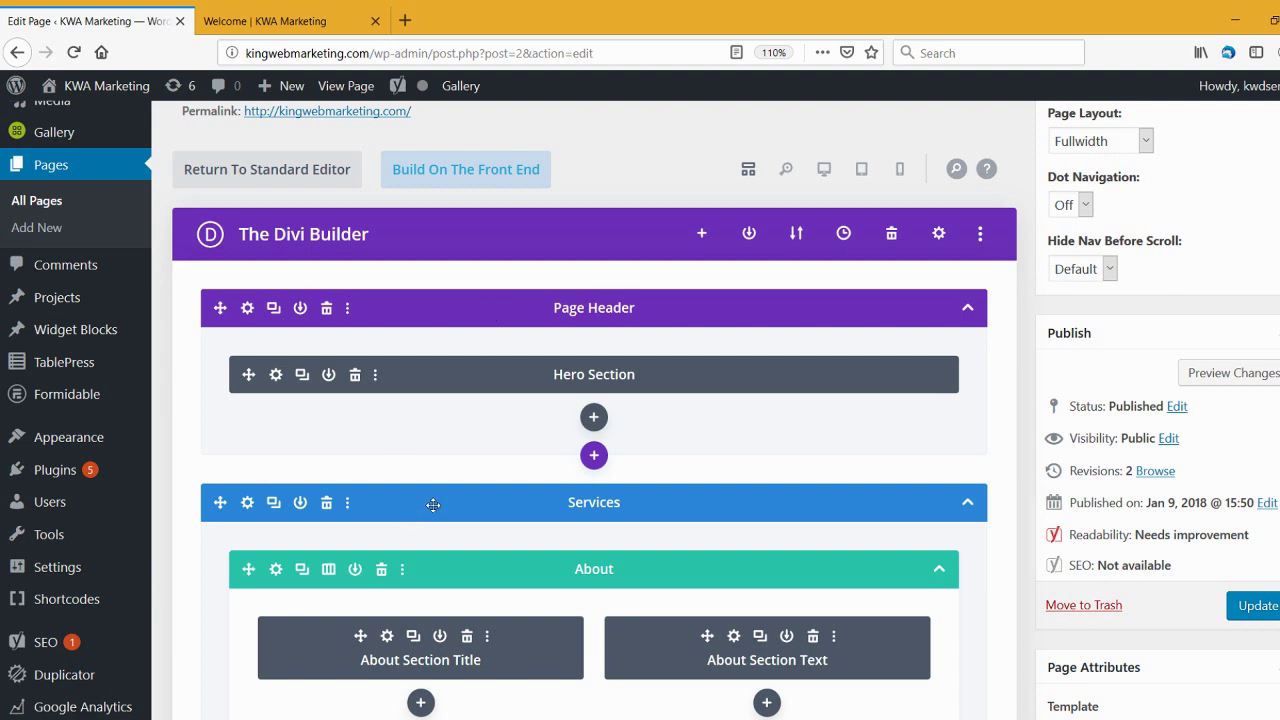
{"action": "scroll", "coordinate": [432, 505], "scroll_direction": "down", "scroll_amount": 1}
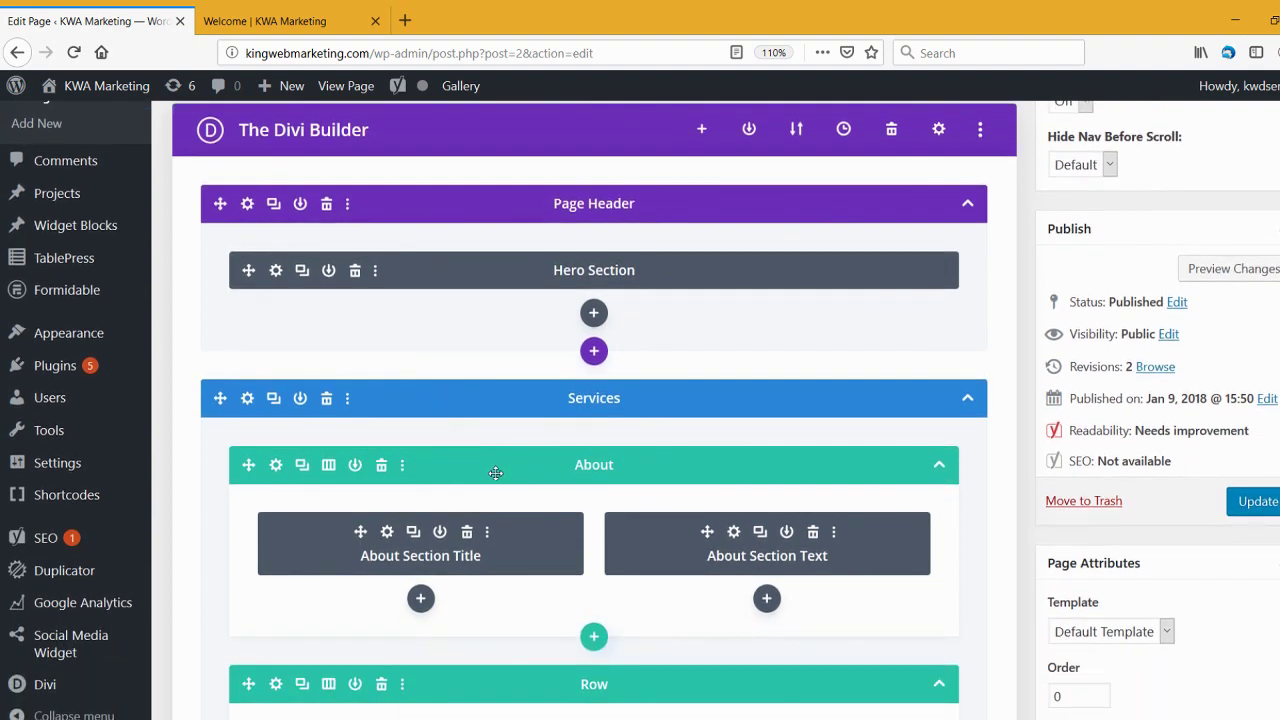
{"action": "scroll", "coordinate": [495, 473], "scroll_direction": "down", "scroll_amount": 1}
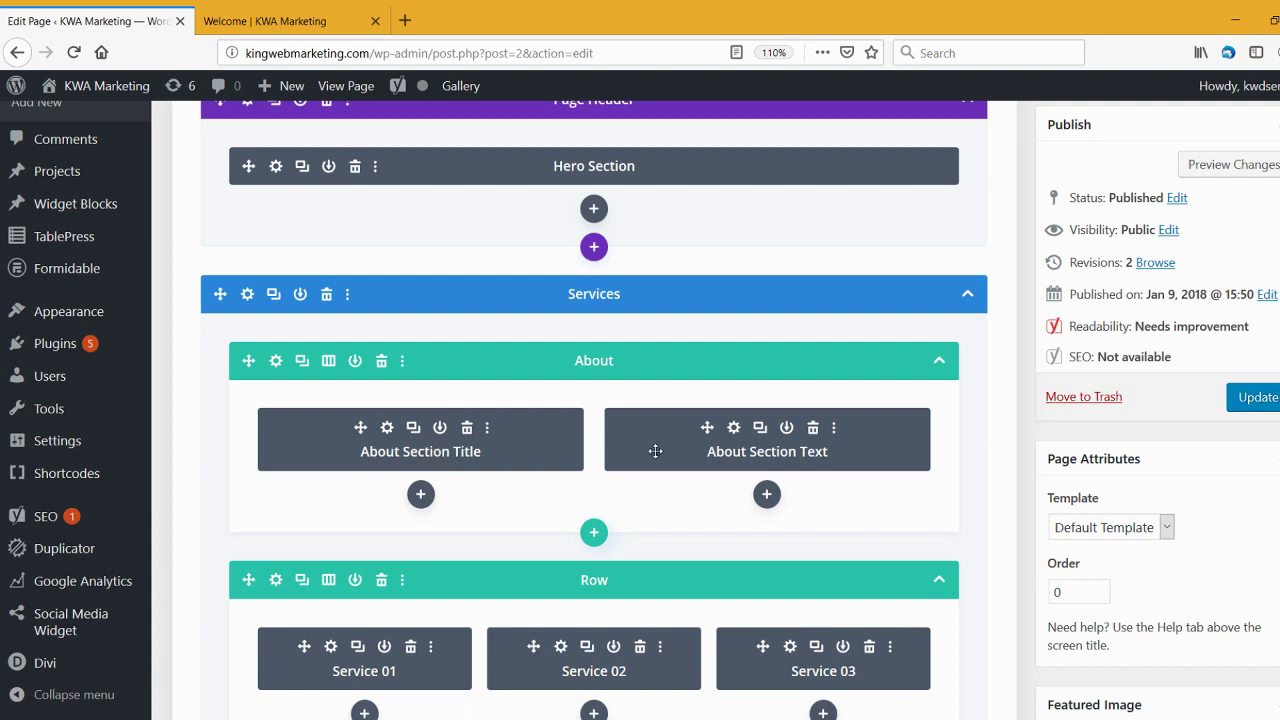
{"action": "left_click", "coordinate": [330, 581]}
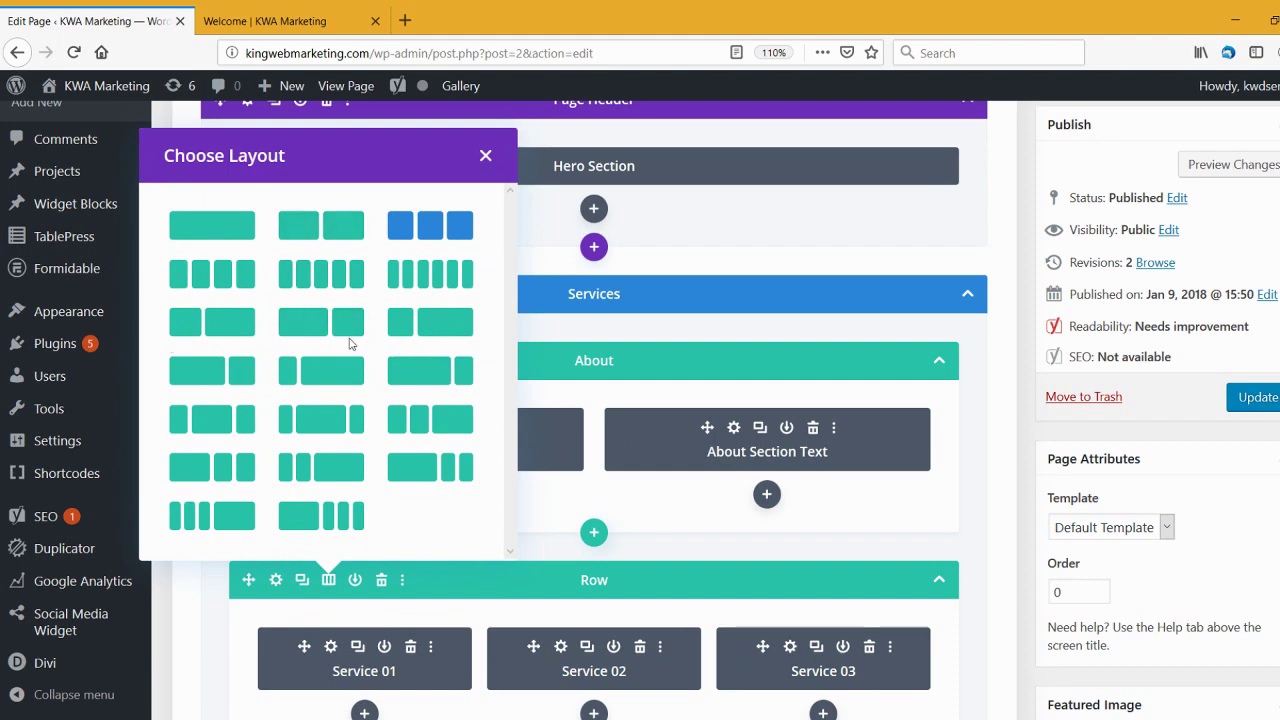
{"action": "left_click", "coordinate": [484, 156]}
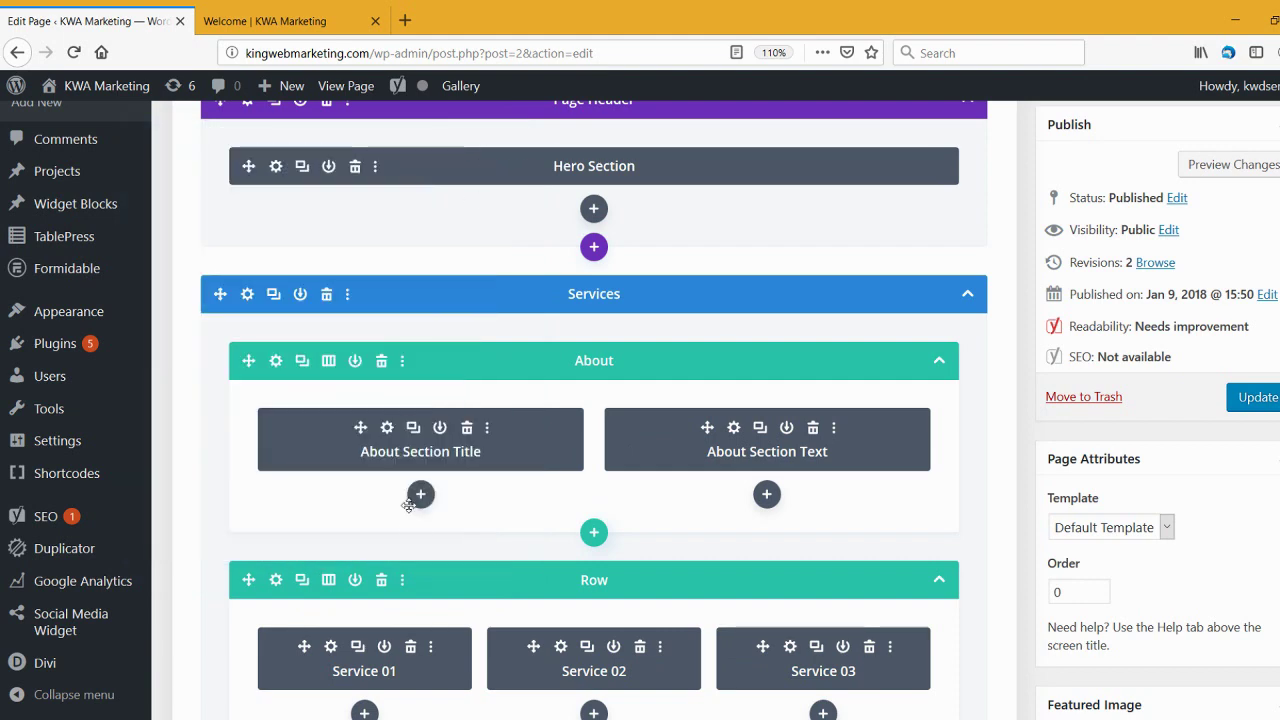
Browse the list of insertable modules for the column under Service 01, and close it without adding one.
{"action": "scroll", "coordinate": [398, 594], "scroll_direction": "down", "scroll_amount": 1}
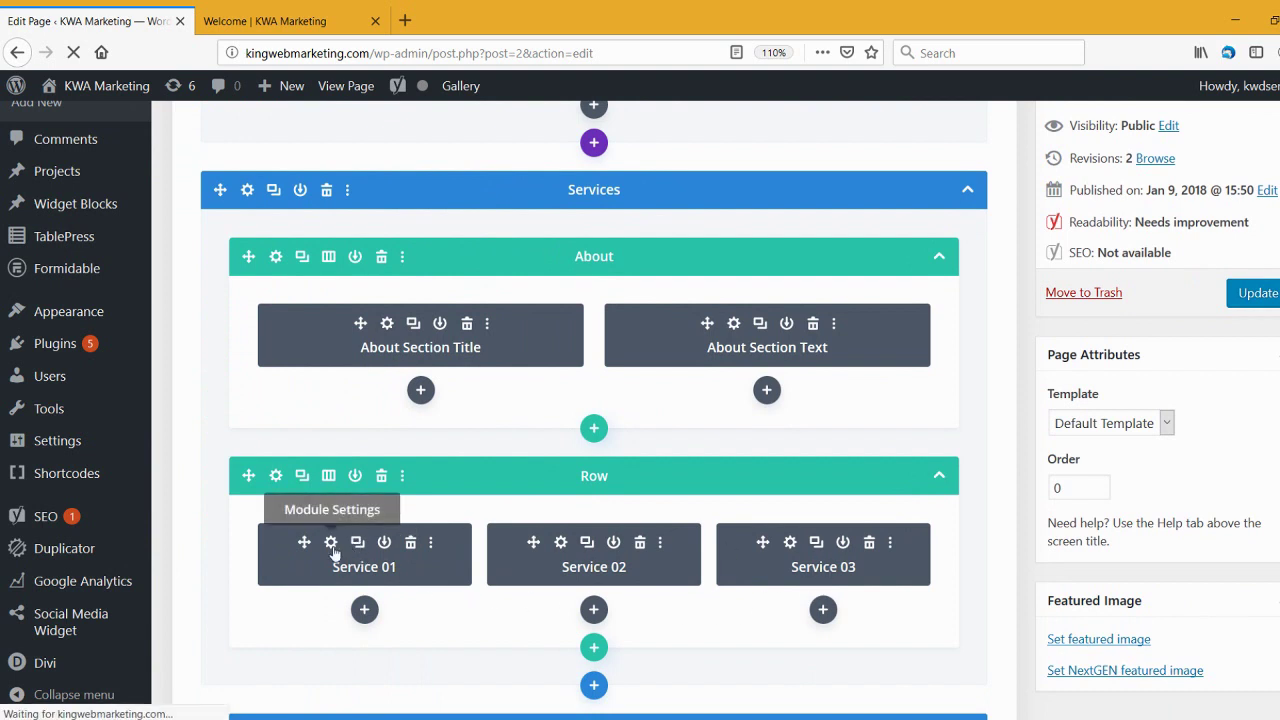
{"action": "left_click", "coordinate": [364, 610]}
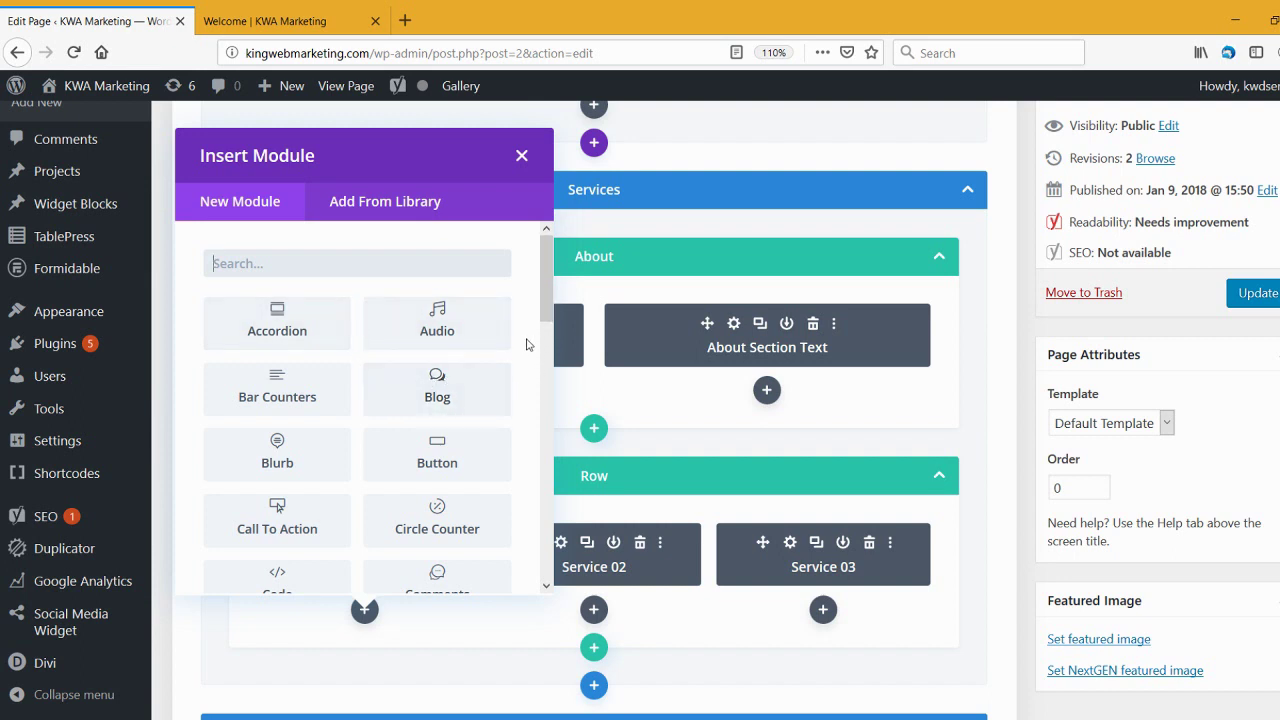
{"action": "left_click_drag", "start_coordinate": [548, 314], "coordinate": [548, 402]}
{"action": "scroll", "coordinate": [300, 490], "scroll_direction": "down", "scroll_amount": 2}
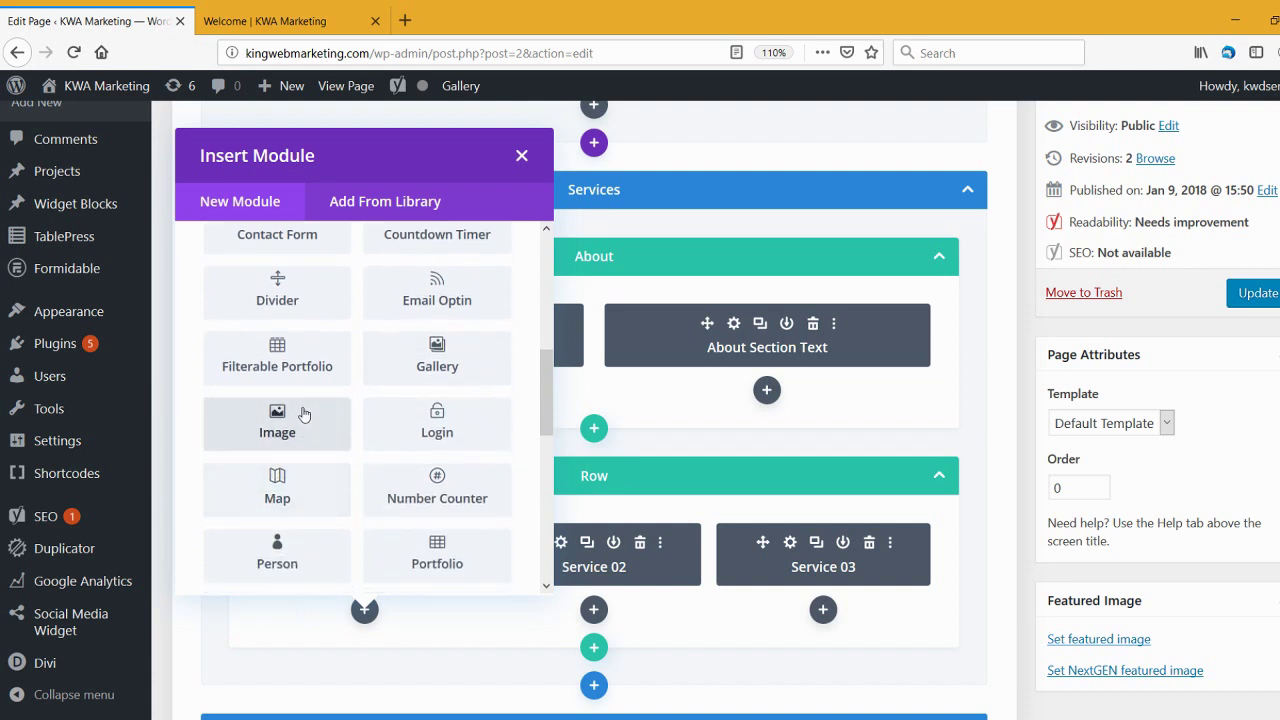
{"action": "scroll", "coordinate": [305, 428], "scroll_direction": "down", "scroll_amount": 3}
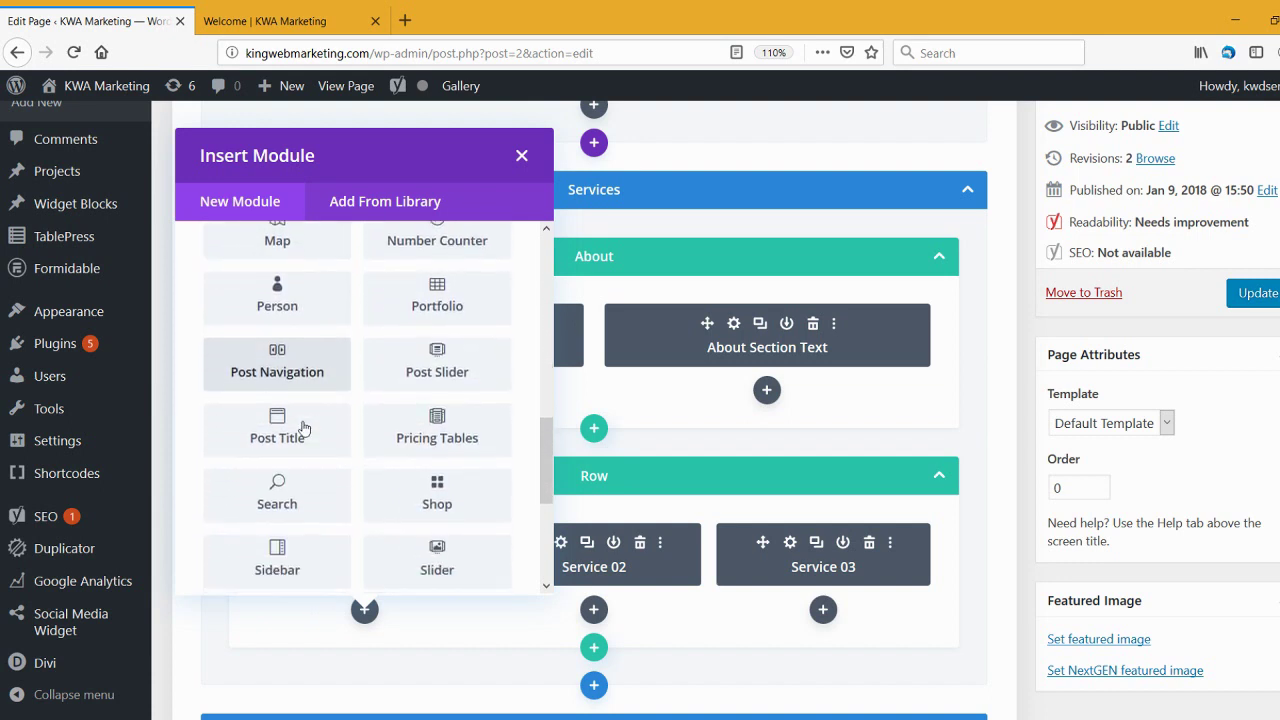
{"action": "scroll", "coordinate": [305, 428], "scroll_direction": "down", "scroll_amount": 2}
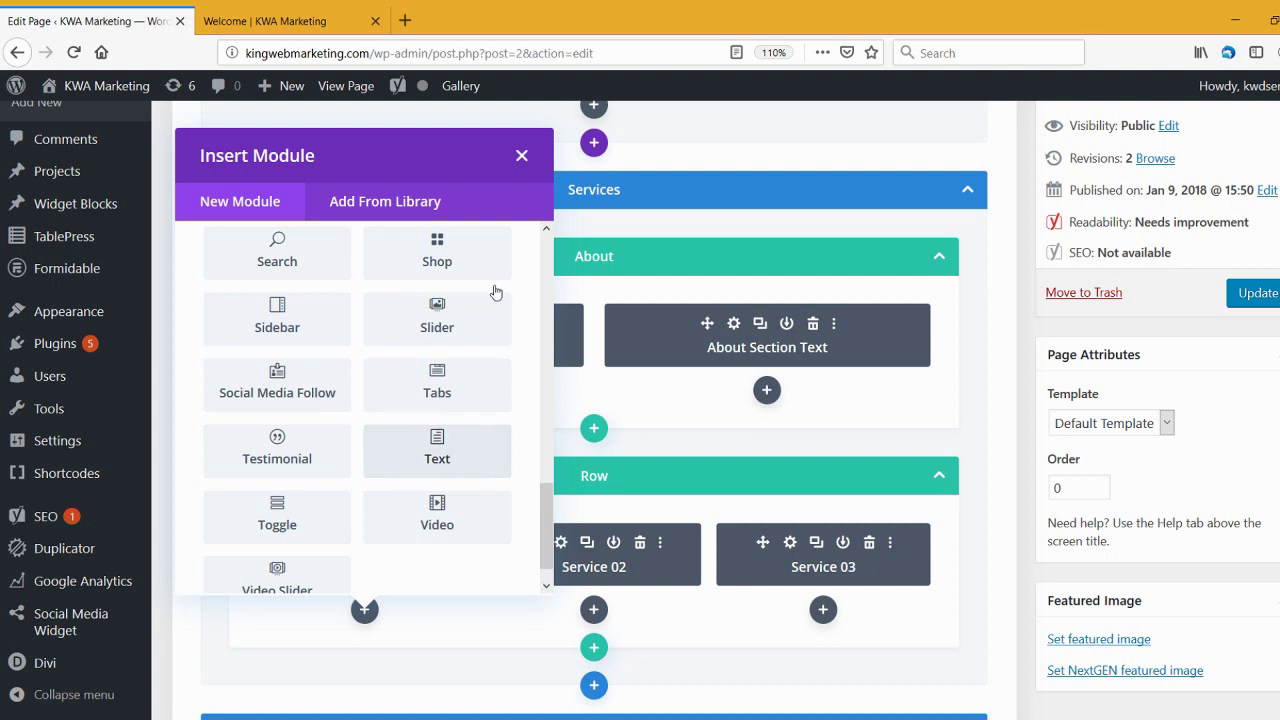
{"action": "left_click", "coordinate": [521, 157]}
Try moving the Service 01 module to the middle column and back to the first column.
{"action": "scroll", "coordinate": [516, 417], "scroll_direction": "down", "scroll_amount": 1}
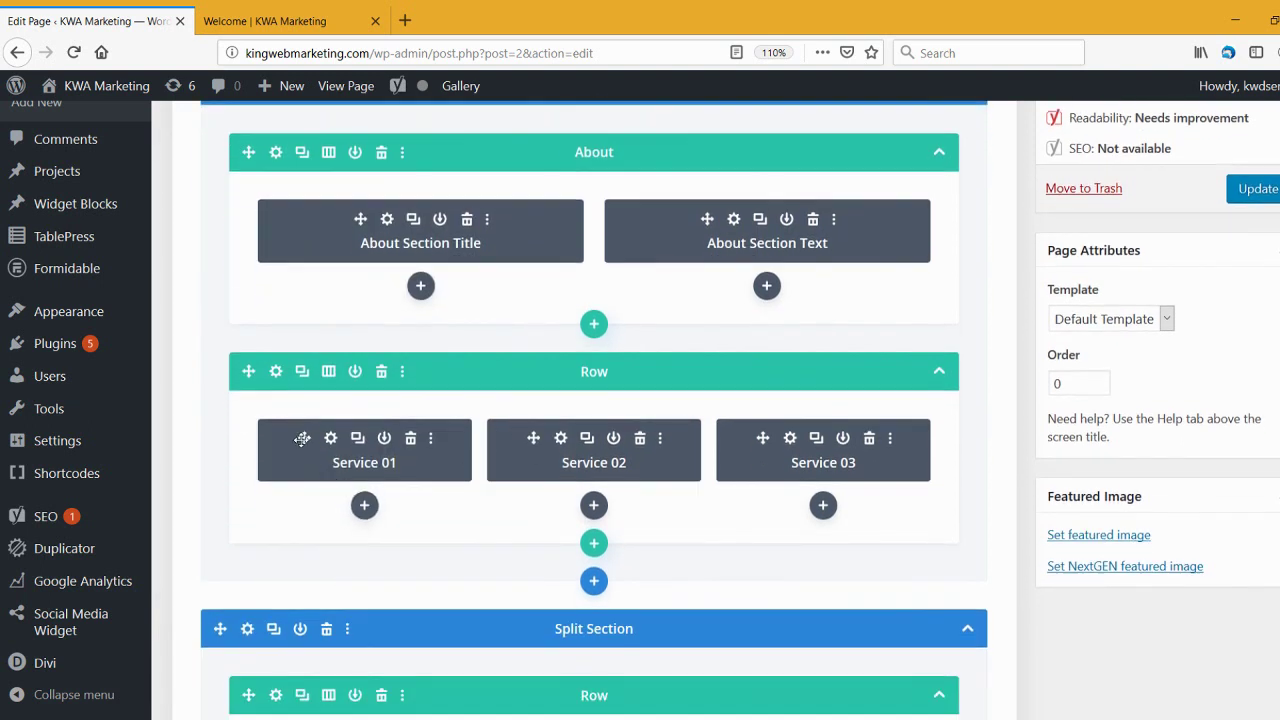
{"action": "left_click_drag", "start_coordinate": [311, 438], "coordinate": [506, 486]}
{"action": "left_click_drag", "start_coordinate": [531, 438], "coordinate": [335, 445]}
Move the row of Service modules above the About row and restore the original row order.
{"action": "scroll", "coordinate": [455, 437], "scroll_direction": "up", "scroll_amount": 1}
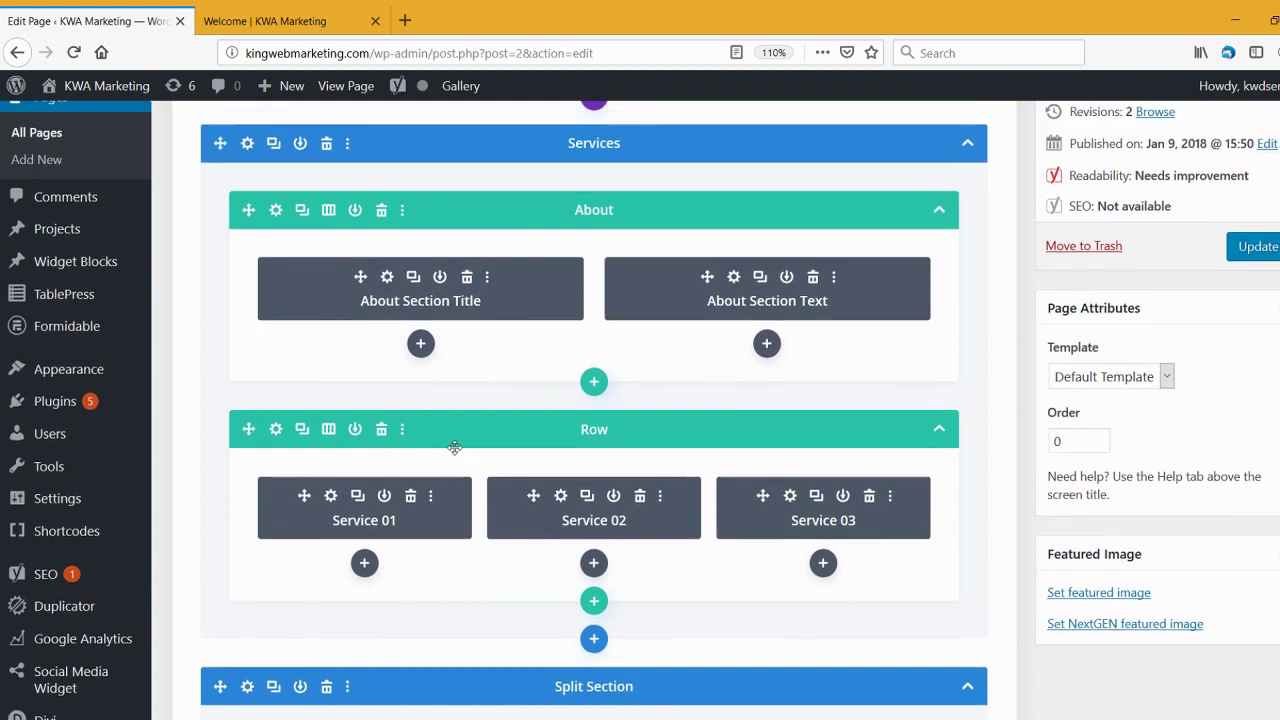
{"action": "left_click_drag", "start_coordinate": [463, 472], "coordinate": [475, 276]}
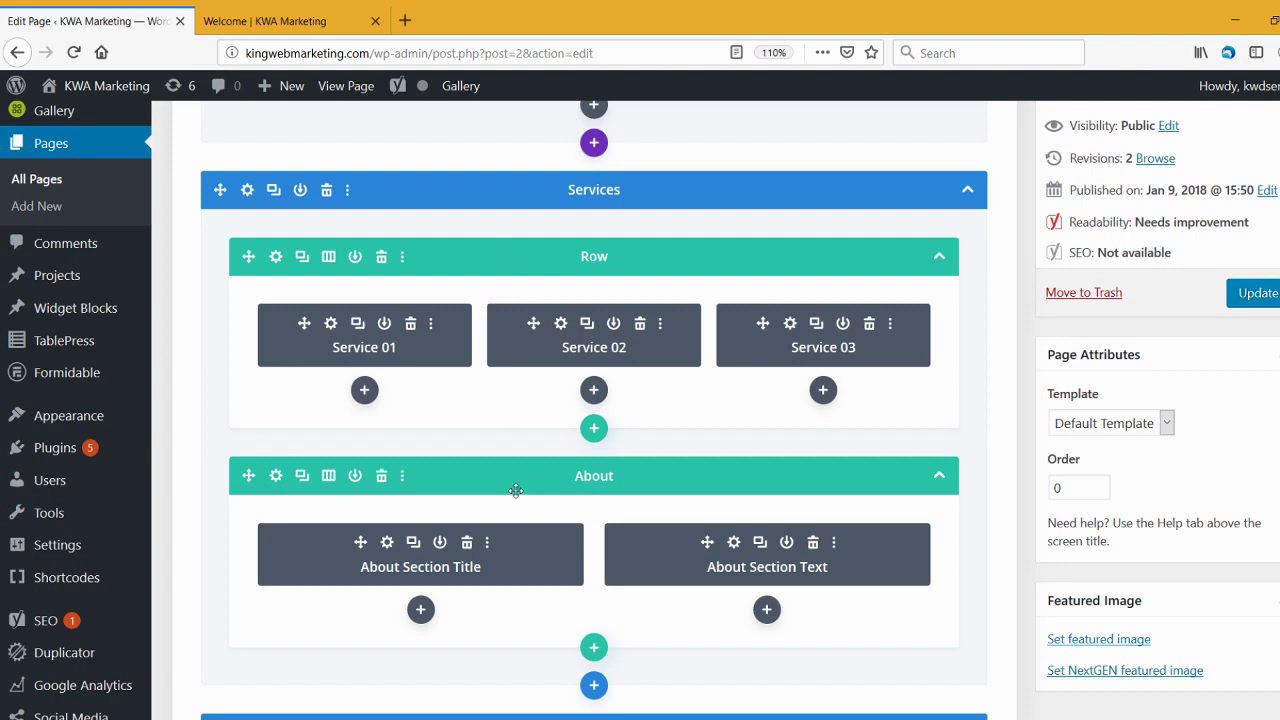
{"action": "left_click_drag", "start_coordinate": [512, 483], "coordinate": [491, 253]}
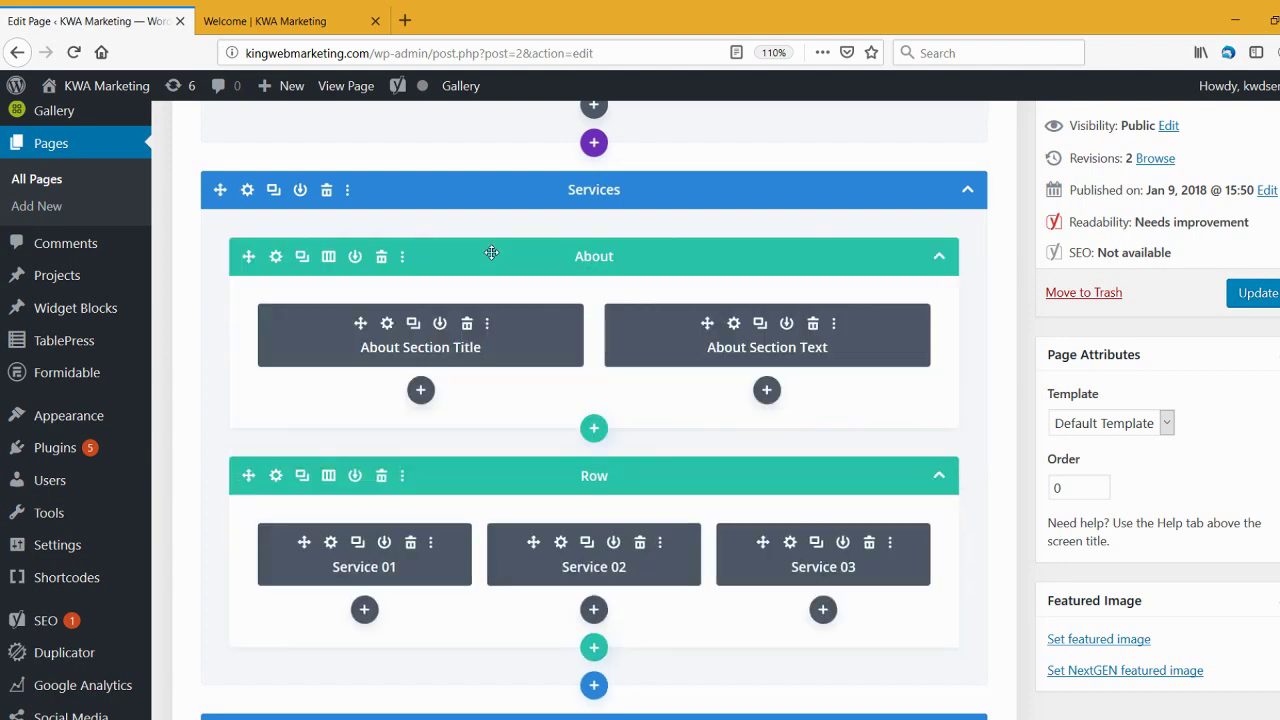
Examine the remaining builder sections of the page, from Split Section through Statistics to Our Process.
{"action": "scroll", "coordinate": [502, 397], "scroll_direction": "down", "scroll_amount": 10}
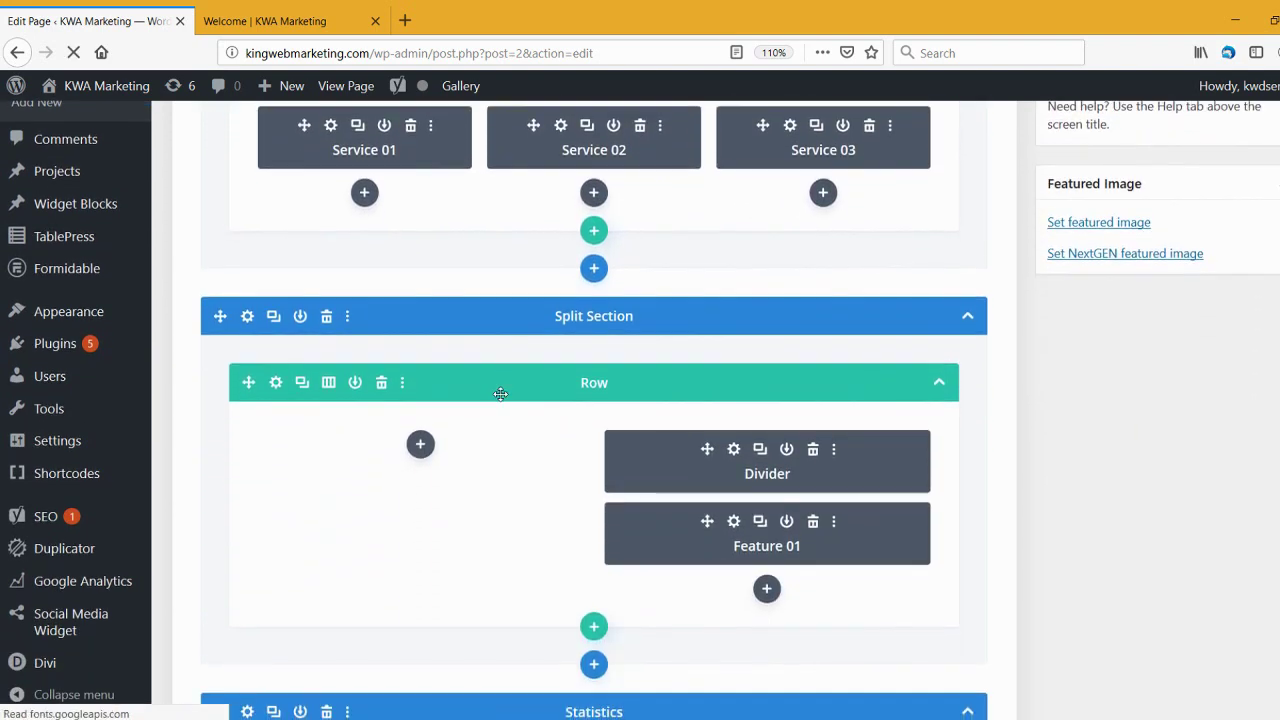
{"action": "scroll", "coordinate": [500, 394], "scroll_direction": "down", "scroll_amount": 8}
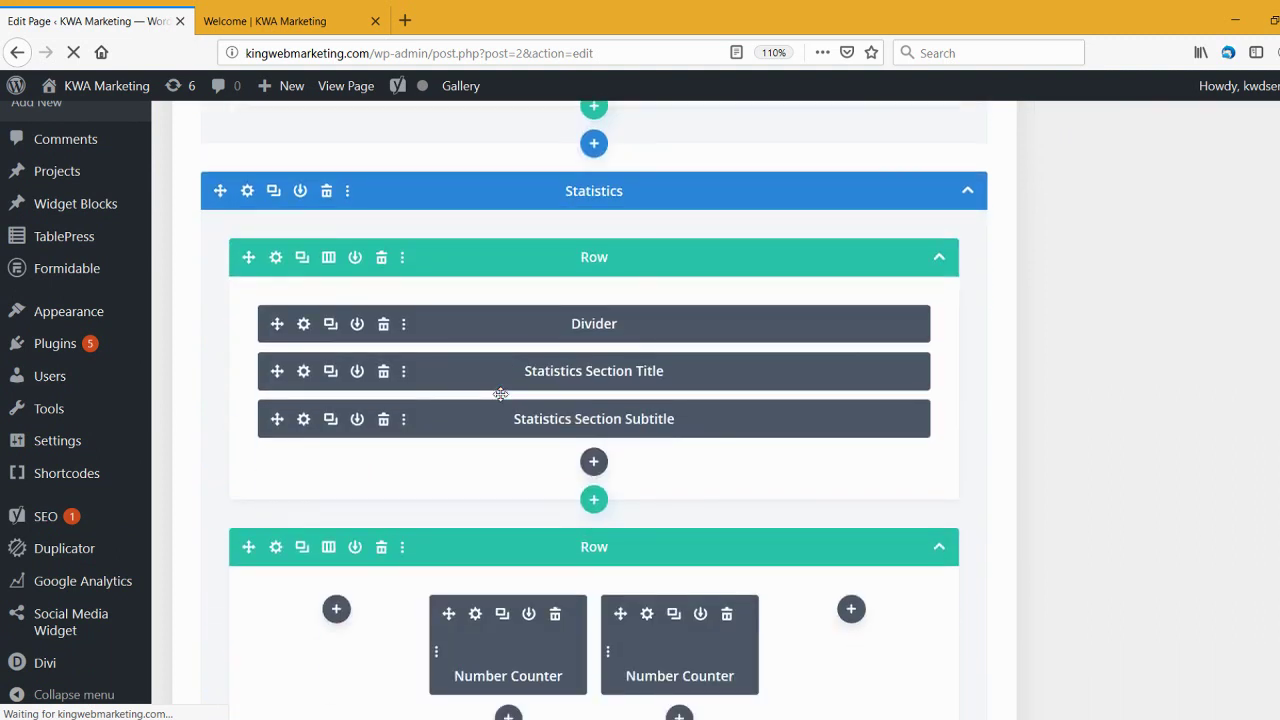
{"action": "scroll", "coordinate": [500, 394], "scroll_direction": "down", "scroll_amount": 8}
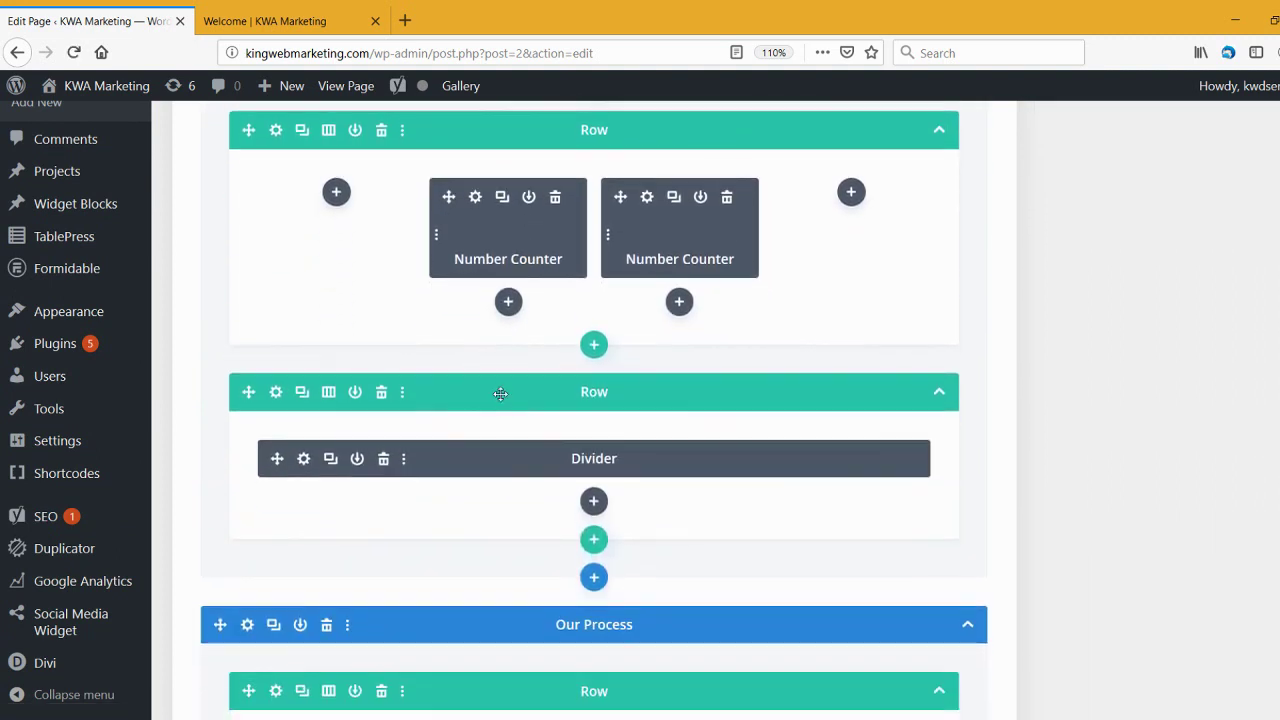
{"action": "scroll", "coordinate": [500, 394], "scroll_direction": "down", "scroll_amount": 4}
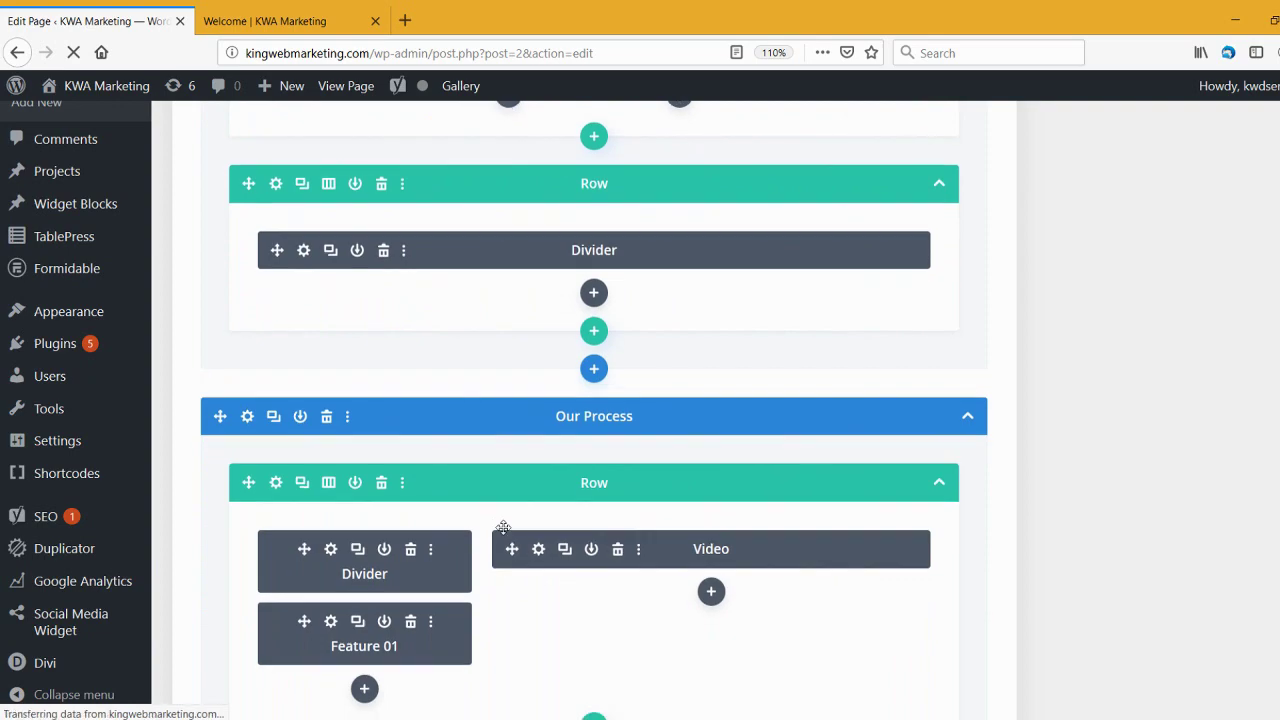
{"action": "scroll", "coordinate": [503, 527], "scroll_direction": "up", "scroll_amount": 20}
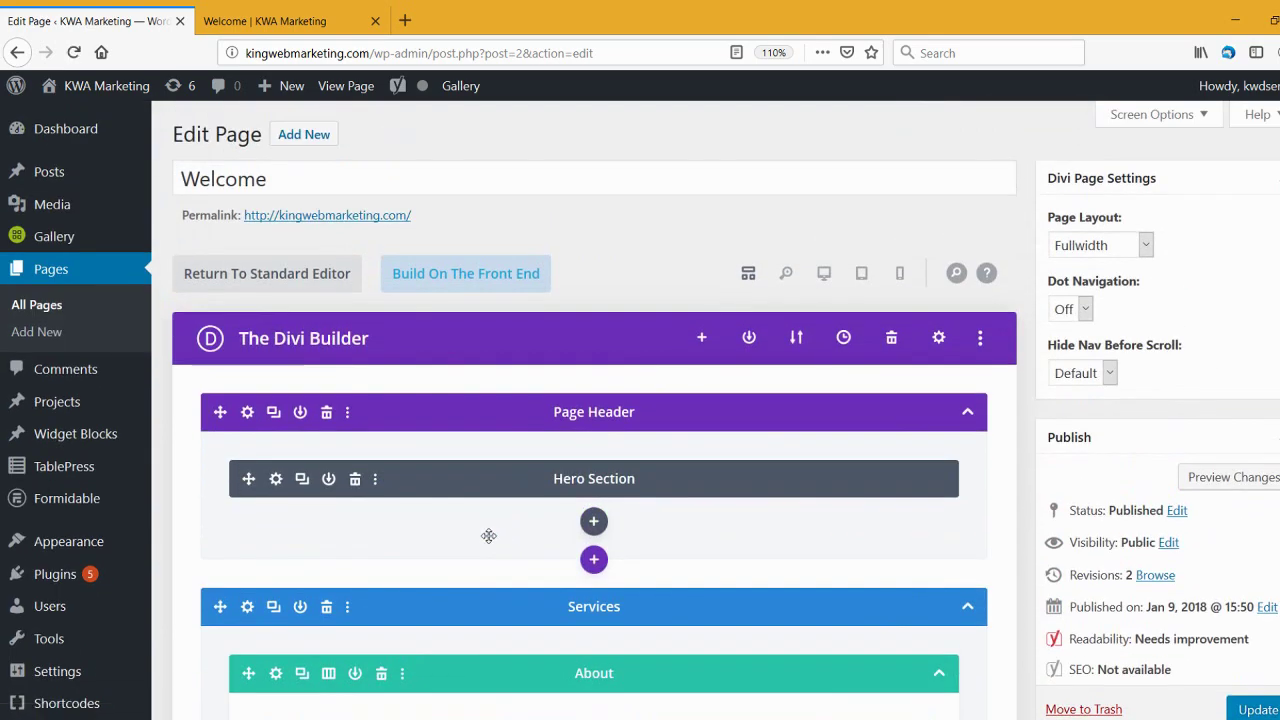
Insert a Text module in the column beneath the Service 01 module, finding it by searching for "text".
{"action": "scroll", "coordinate": [392, 584], "scroll_direction": "down", "scroll_amount": 2}
{"action": "scroll", "coordinate": [330, 600], "scroll_direction": "down", "scroll_amount": 2}
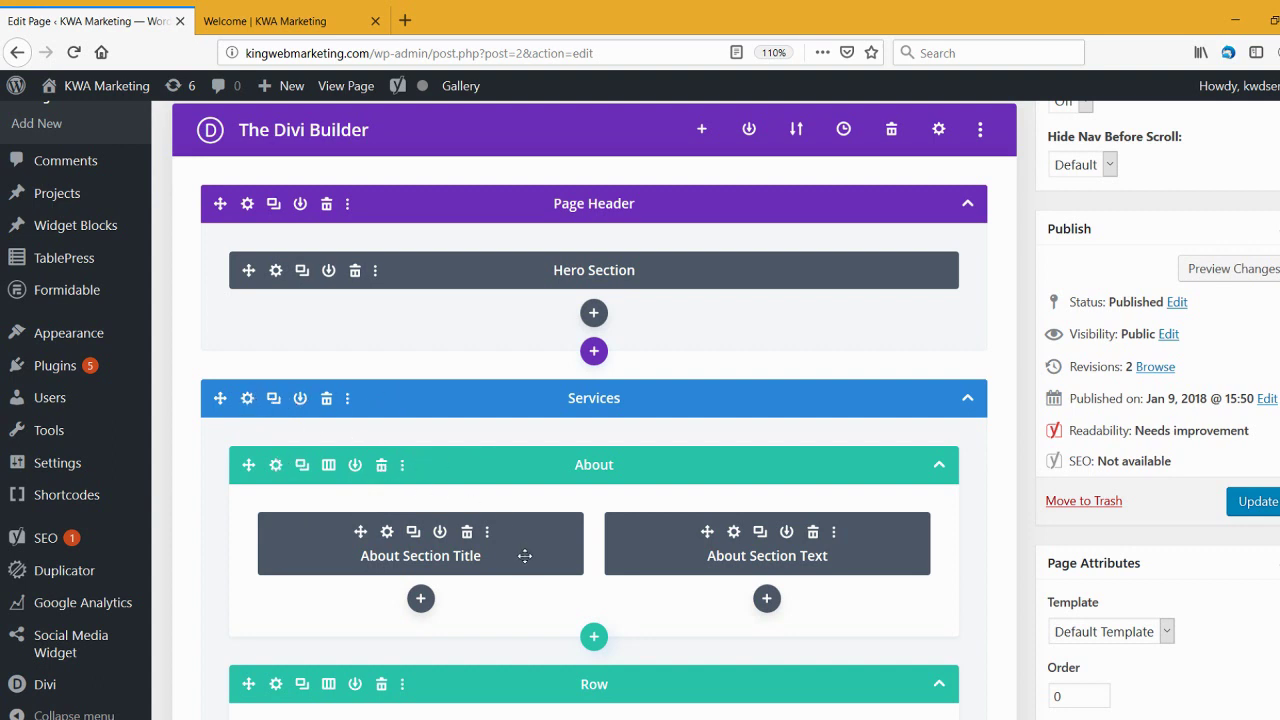
{"action": "scroll", "coordinate": [450, 553], "scroll_direction": "down", "scroll_amount": 2}
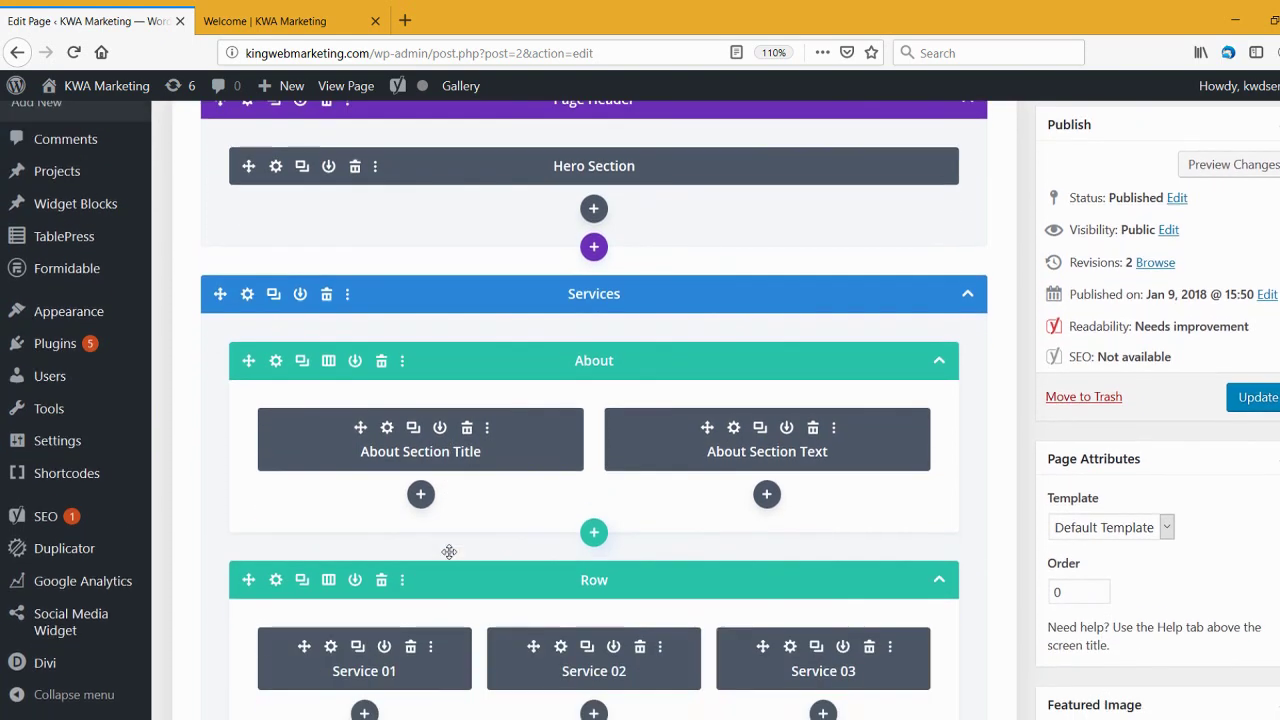
{"action": "scroll", "coordinate": [440, 560], "scroll_direction": "down", "scroll_amount": 2}
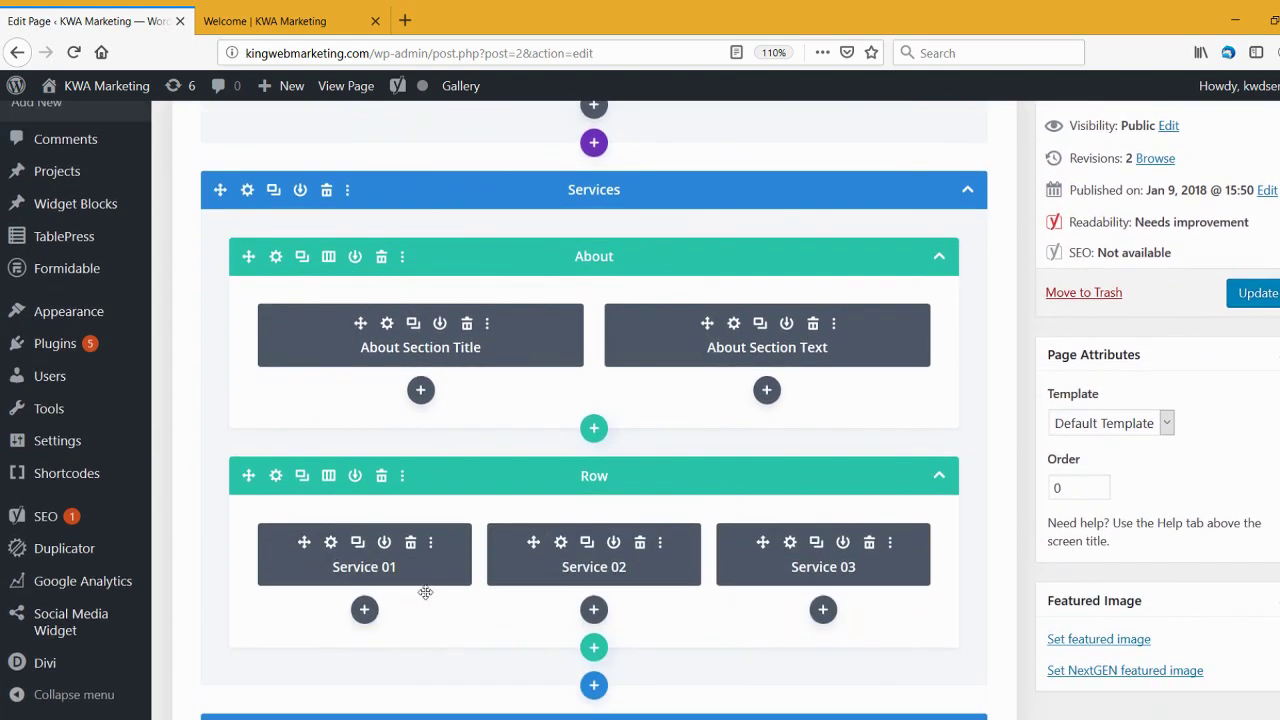
{"action": "left_click", "coordinate": [365, 610]}
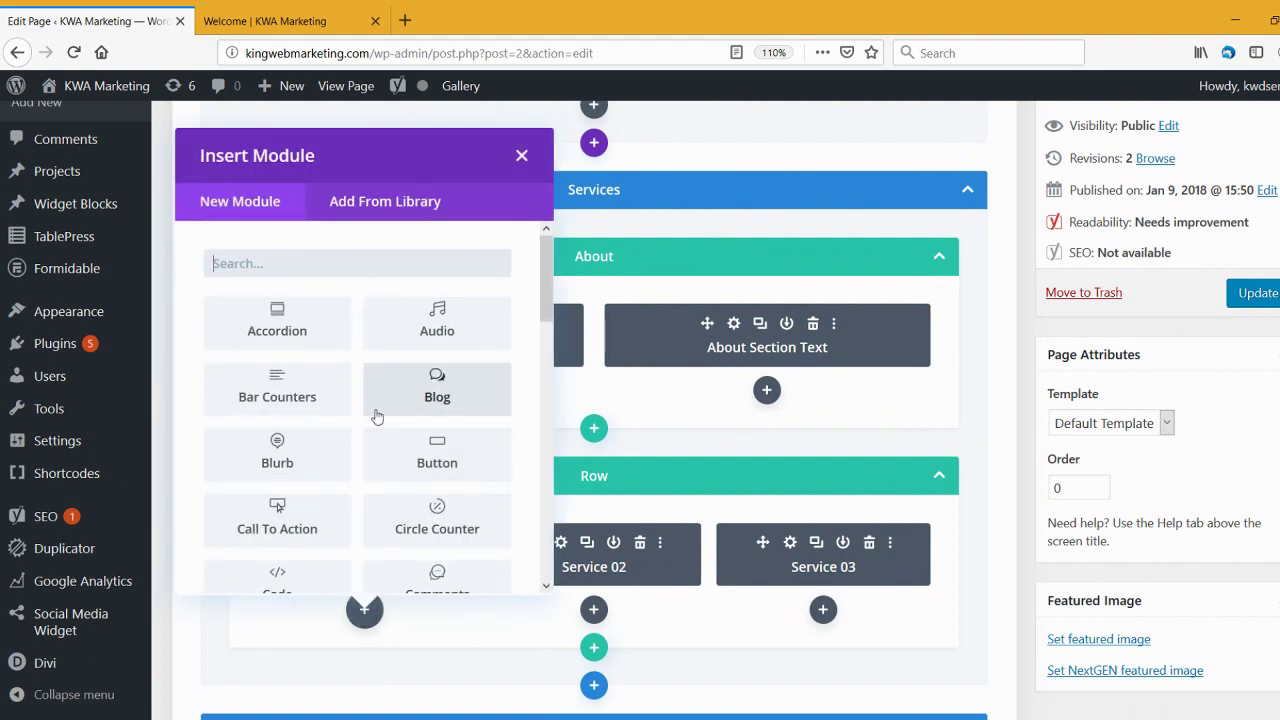
{"action": "type", "text": "text"}
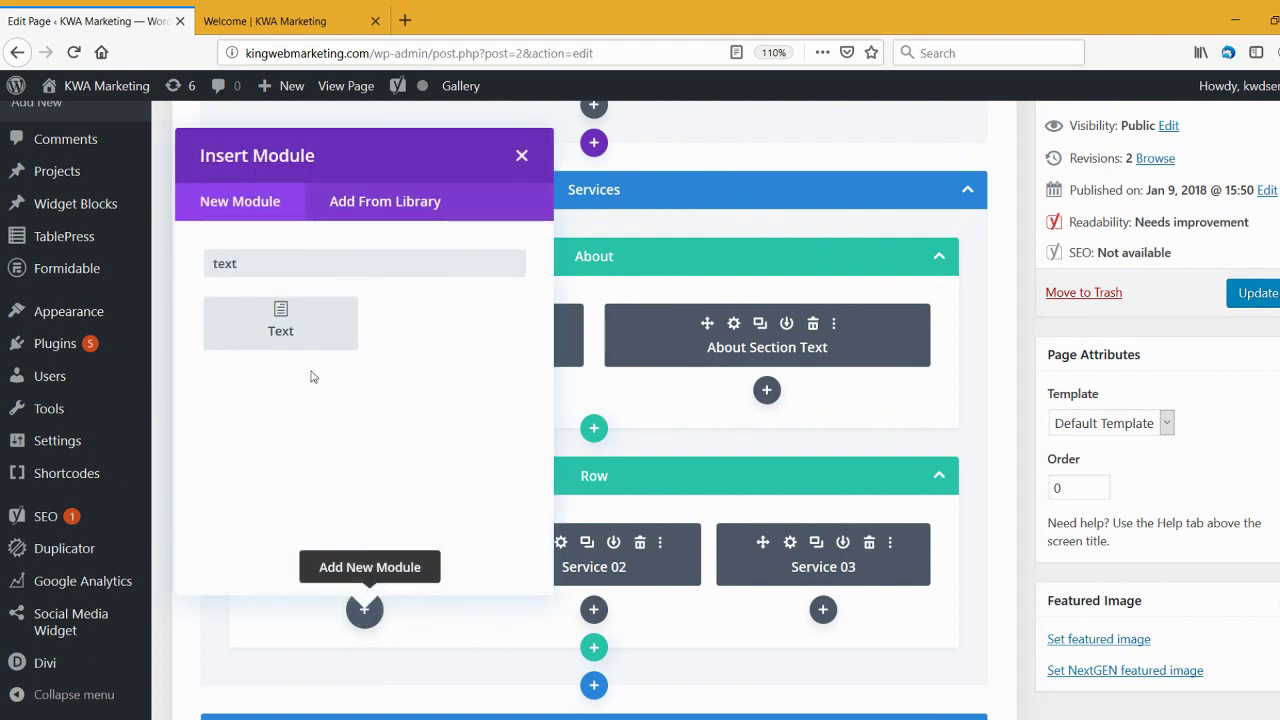
{"action": "left_click", "coordinate": [280, 326]}
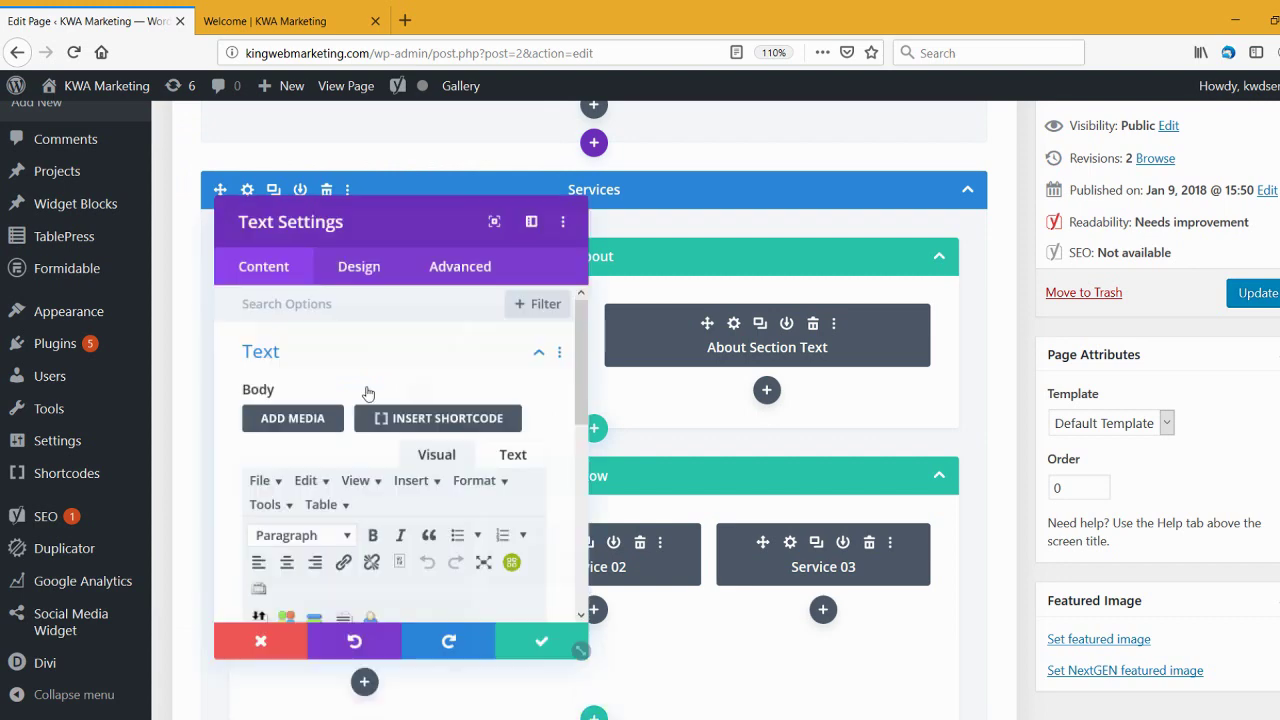
Move the Text Settings window clear of the first column and enter "Lorem Ipsum" as the module's body text.
{"action": "left_click_drag", "start_coordinate": [403, 223], "coordinate": [791, 212]}
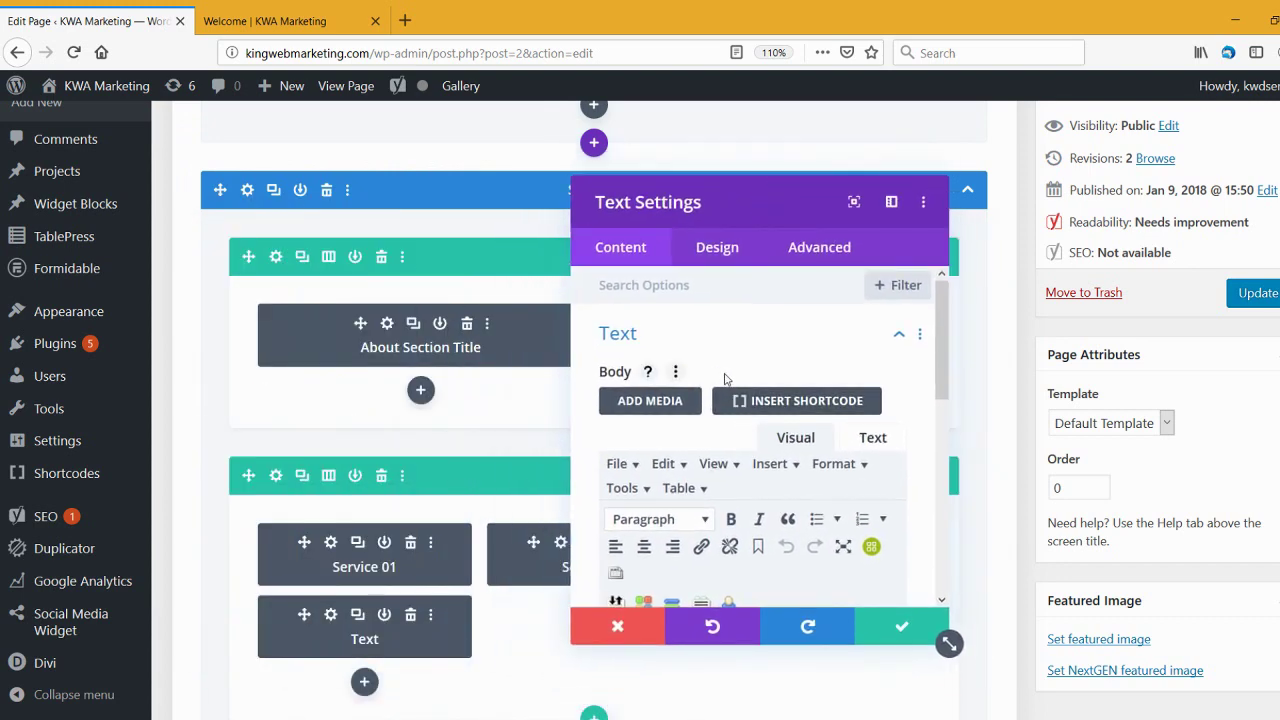
{"action": "scroll", "coordinate": [706, 372], "scroll_direction": "down", "scroll_amount": 1}
{"action": "scroll", "coordinate": [706, 372], "scroll_direction": "down", "scroll_amount": 4}
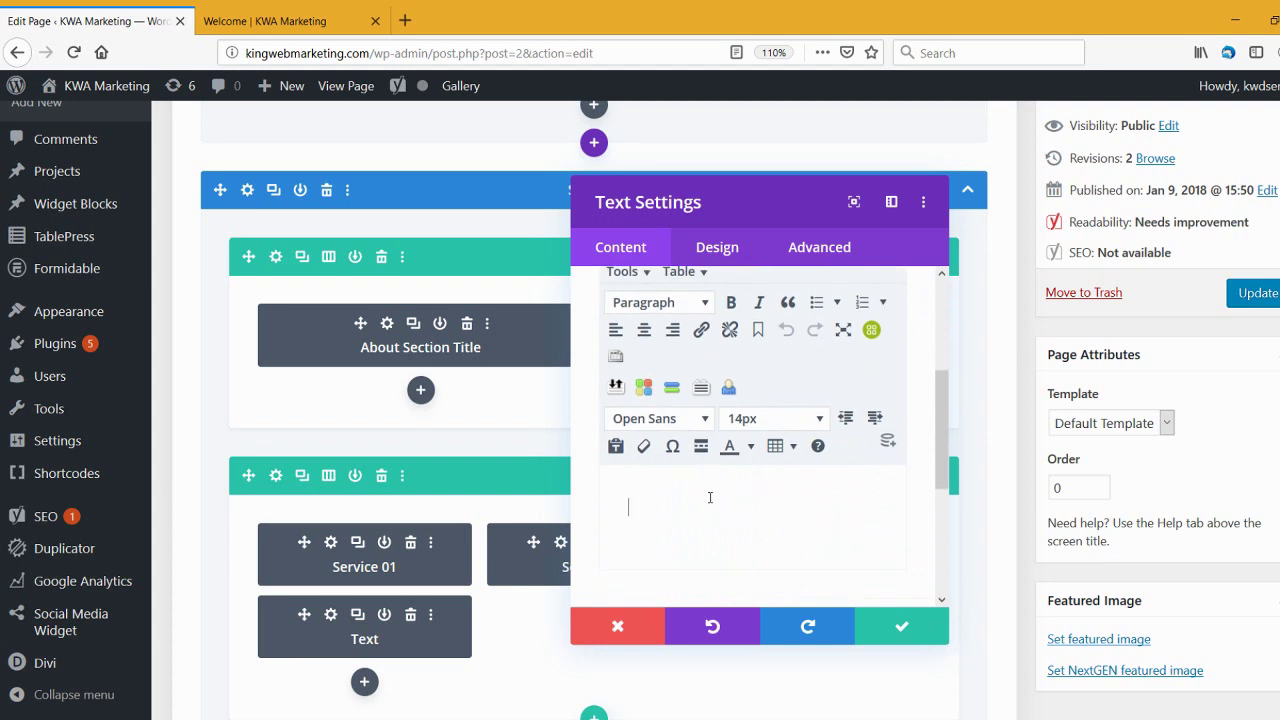
{"action": "type", "text": "Lorem Ipsum"}
{"action": "scroll", "coordinate": [745, 502], "scroll_direction": "down", "scroll_amount": 2}
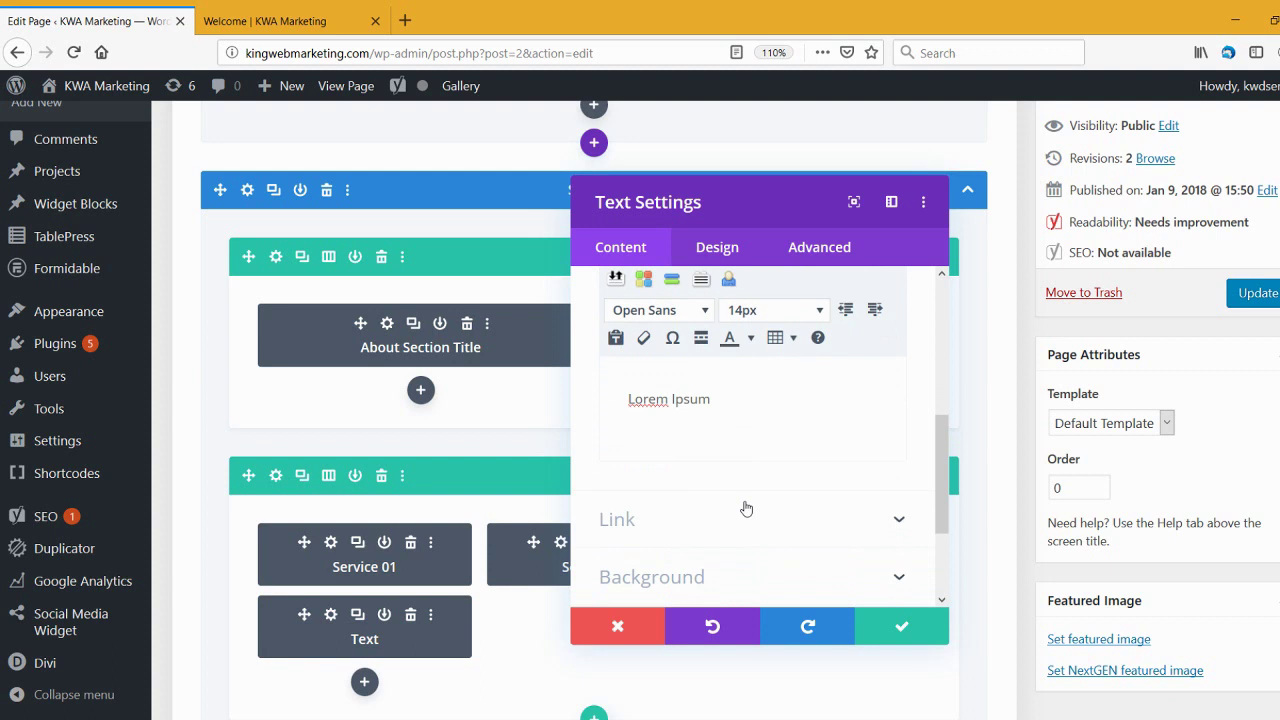
Examine the Text module's Link options and its Background options, including the colour and image types.
{"action": "scroll", "coordinate": [745, 508], "scroll_direction": "up", "scroll_amount": 6}
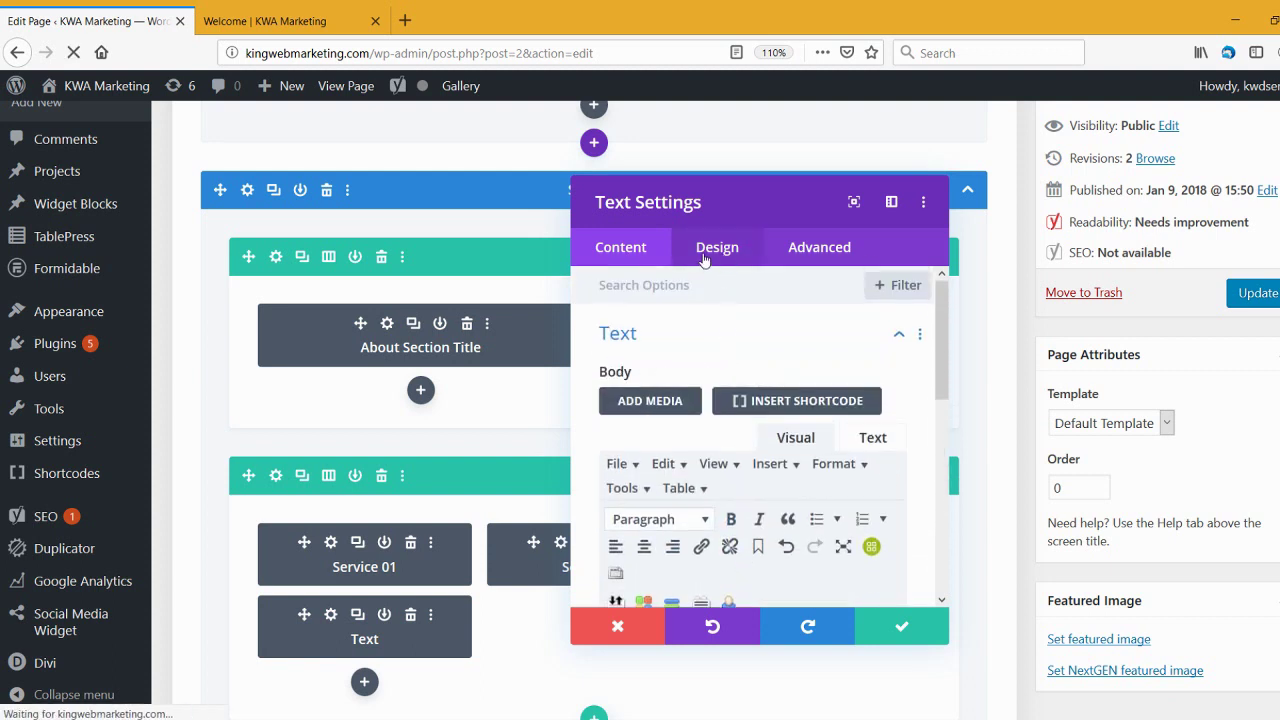
{"action": "scroll", "coordinate": [700, 400], "scroll_direction": "down", "scroll_amount": 7}
{"action": "left_click", "coordinate": [694, 416]}
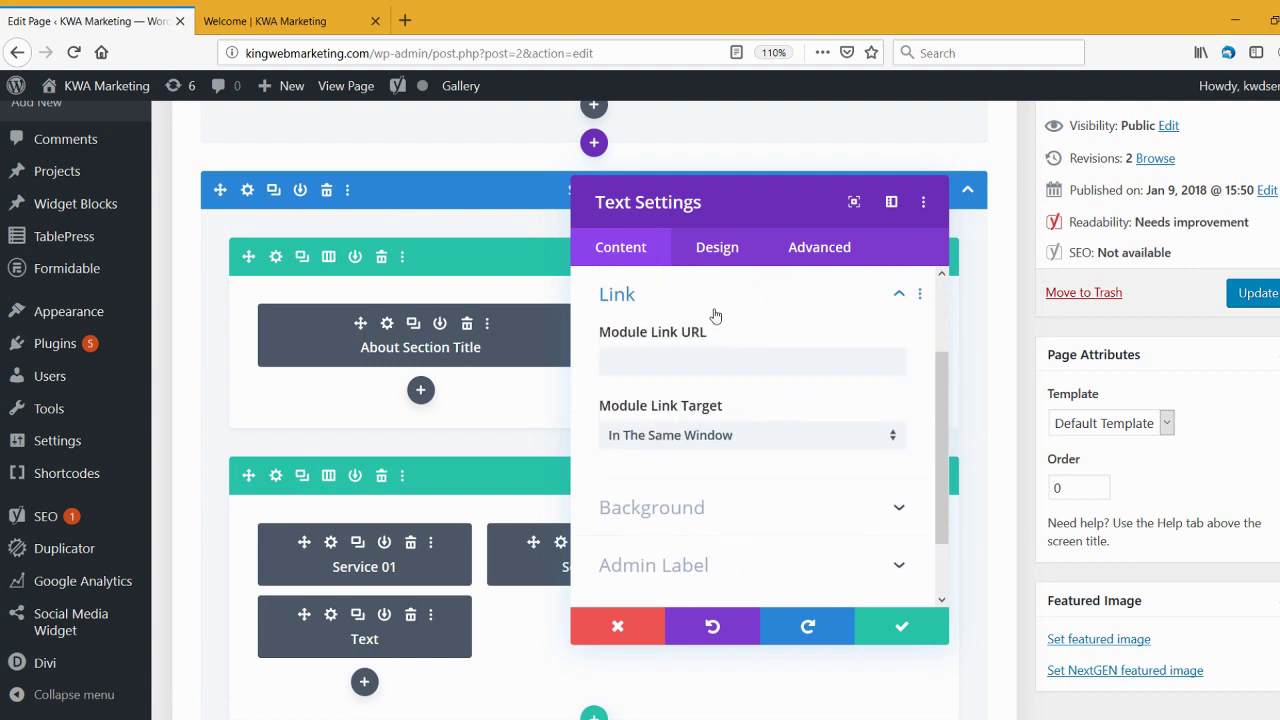
{"action": "left_click", "coordinate": [714, 300]}
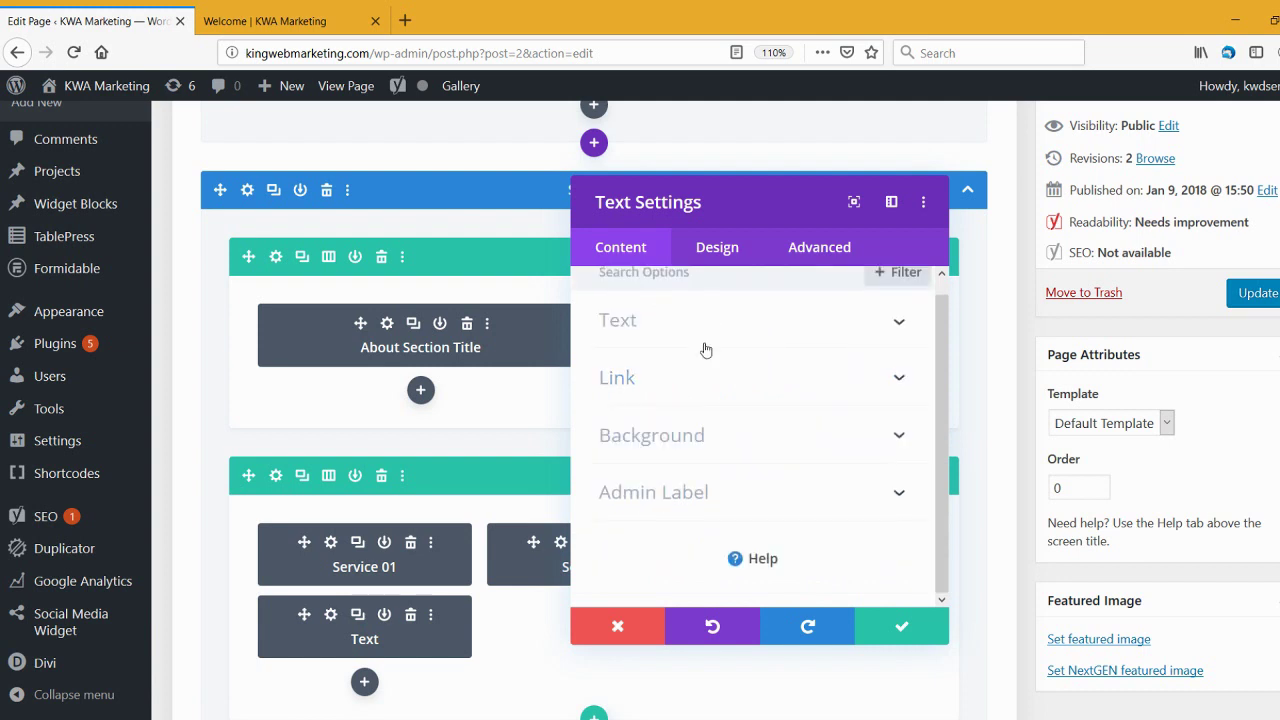
{"action": "left_click", "coordinate": [708, 434]}
{"action": "left_click", "coordinate": [680, 487]}
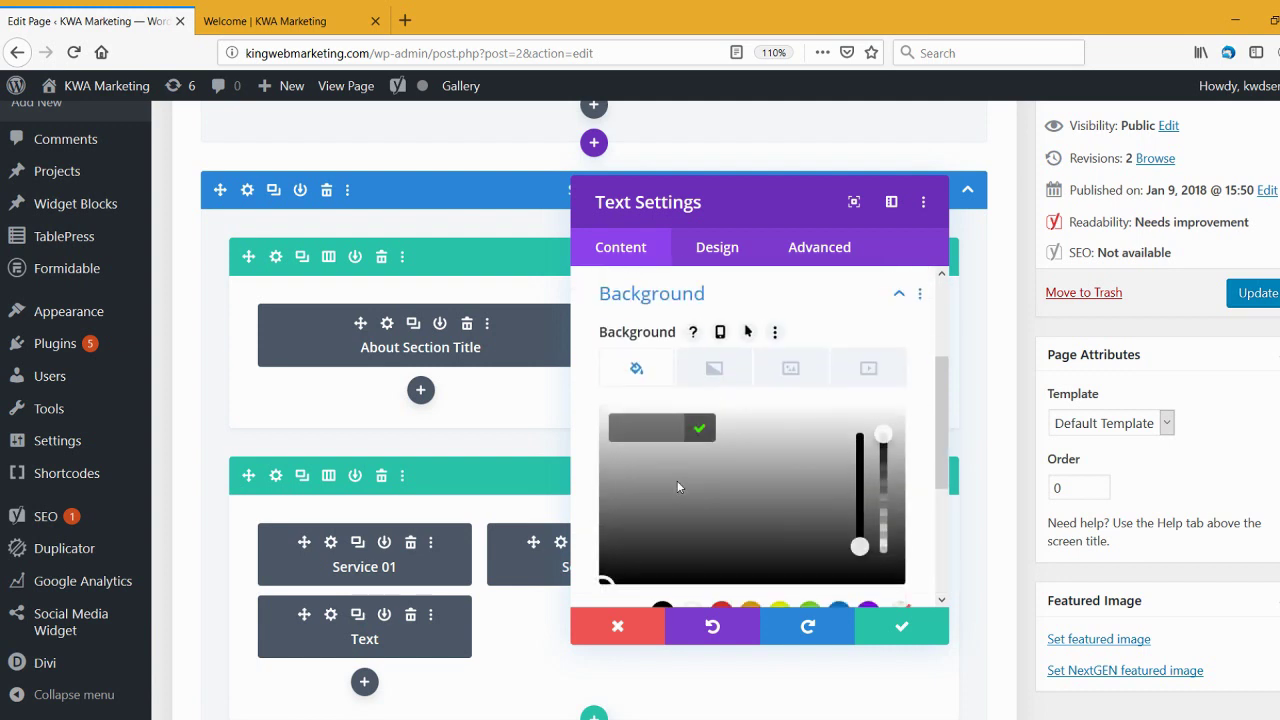
{"action": "left_click", "coordinate": [789, 370]}
{"action": "left_click", "coordinate": [636, 369]}
{"action": "scroll", "coordinate": [735, 518], "scroll_direction": "down", "scroll_amount": 3}
{"action": "scroll", "coordinate": [735, 520], "scroll_direction": "up", "scroll_amount": 5}
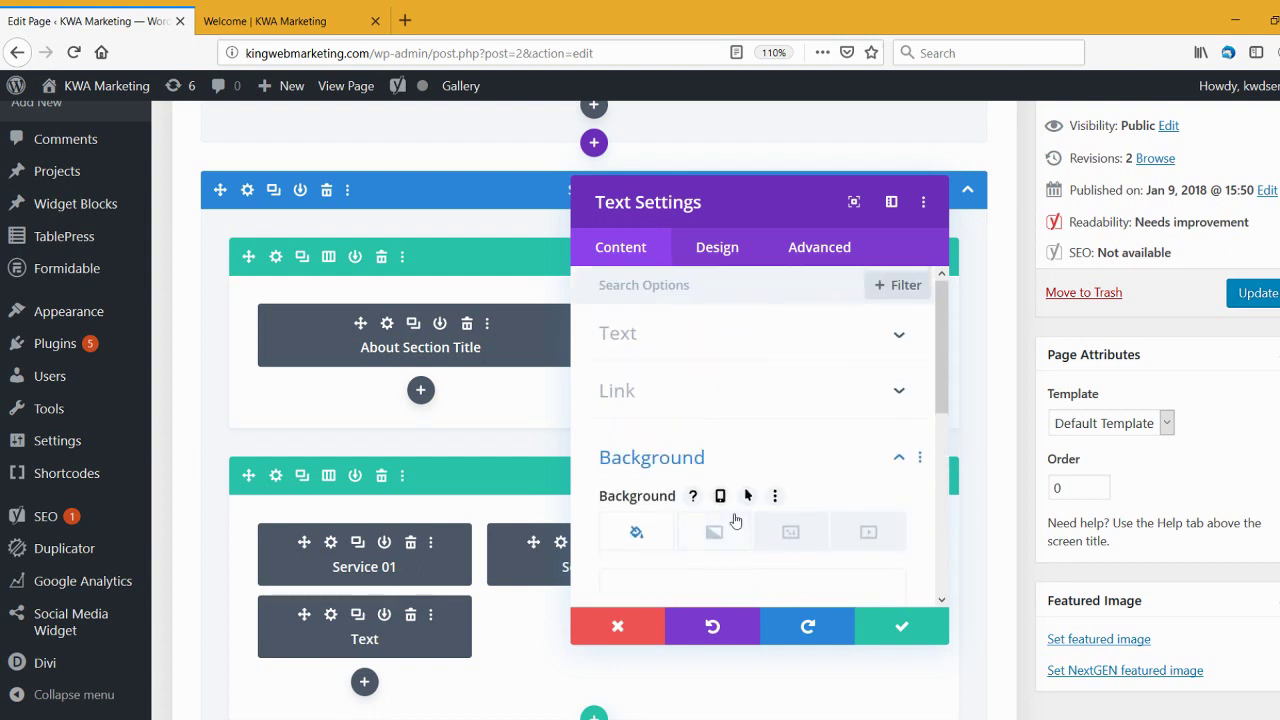
Examine the Text module's Design options, from text font, shadow and alignment through to spacing, border and animation.
{"action": "left_click", "coordinate": [722, 249]}
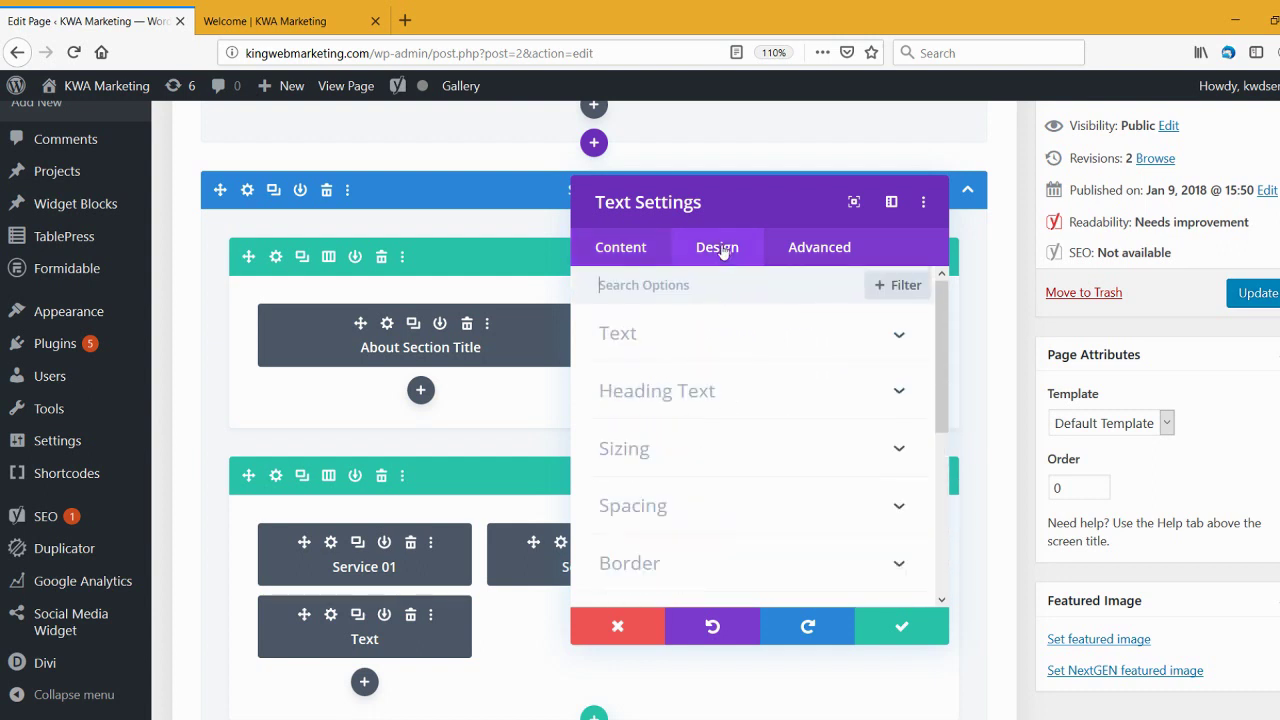
{"action": "left_click", "coordinate": [697, 332]}
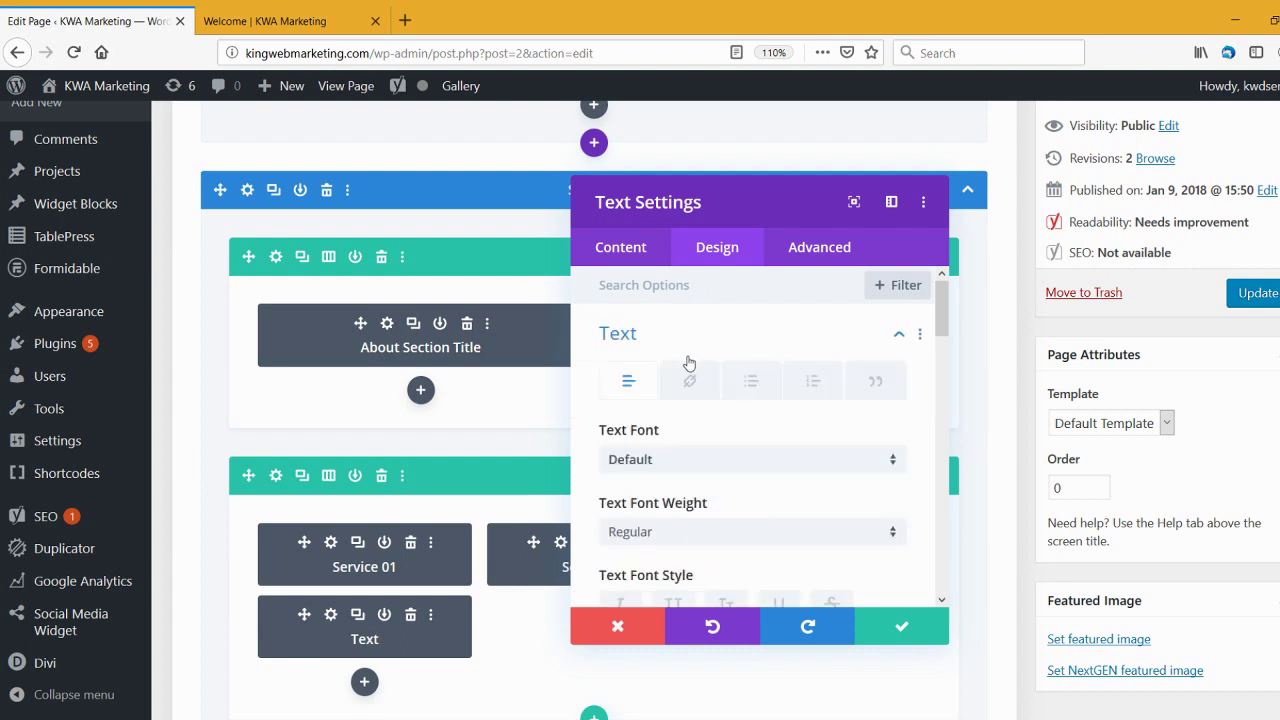
{"action": "scroll", "coordinate": [688, 363], "scroll_direction": "down", "scroll_amount": 5}
{"action": "scroll", "coordinate": [728, 431], "scroll_direction": "down", "scroll_amount": 6}
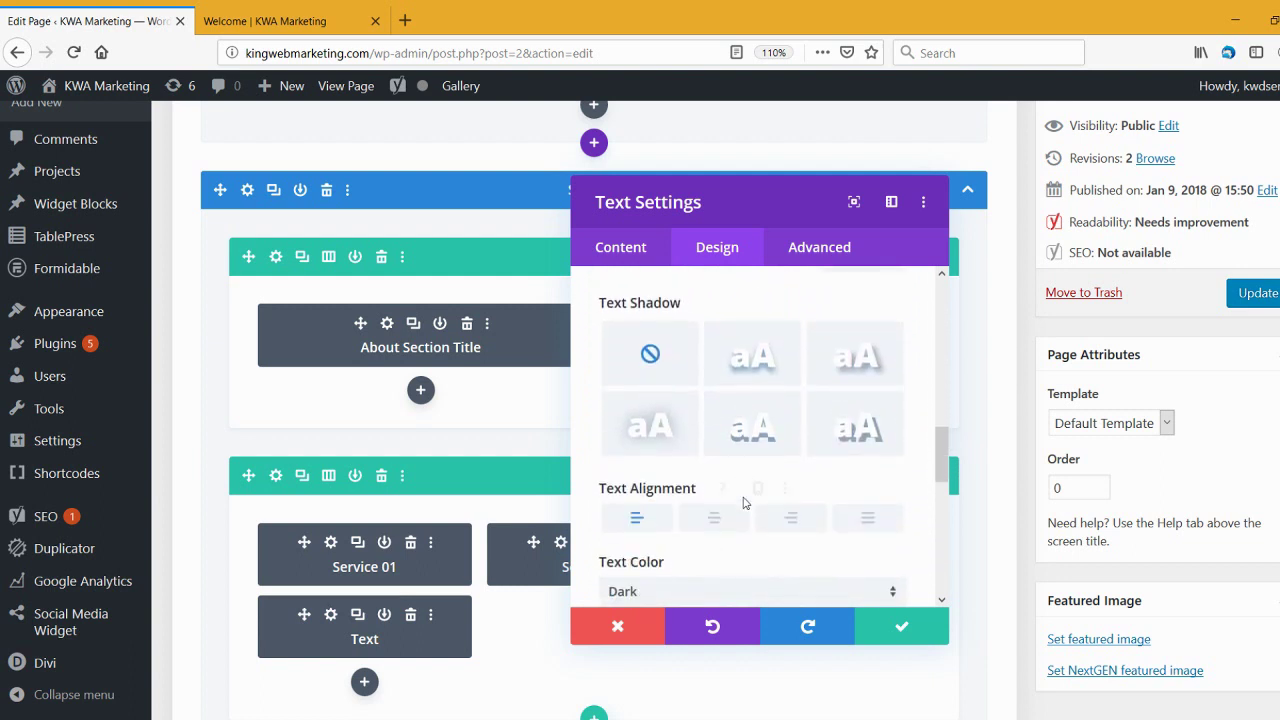
{"action": "scroll", "coordinate": [743, 503], "scroll_direction": "down", "scroll_amount": 6}
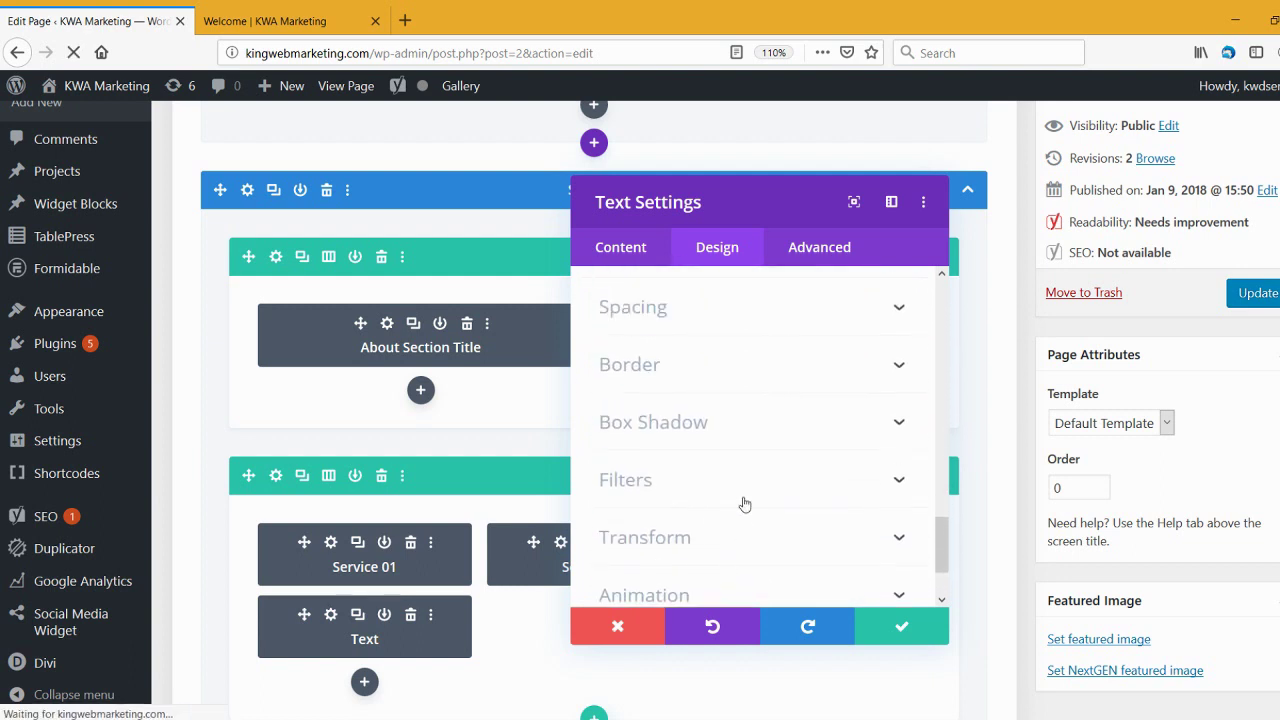
{"action": "scroll", "coordinate": [744, 504], "scroll_direction": "up", "scroll_amount": 3}
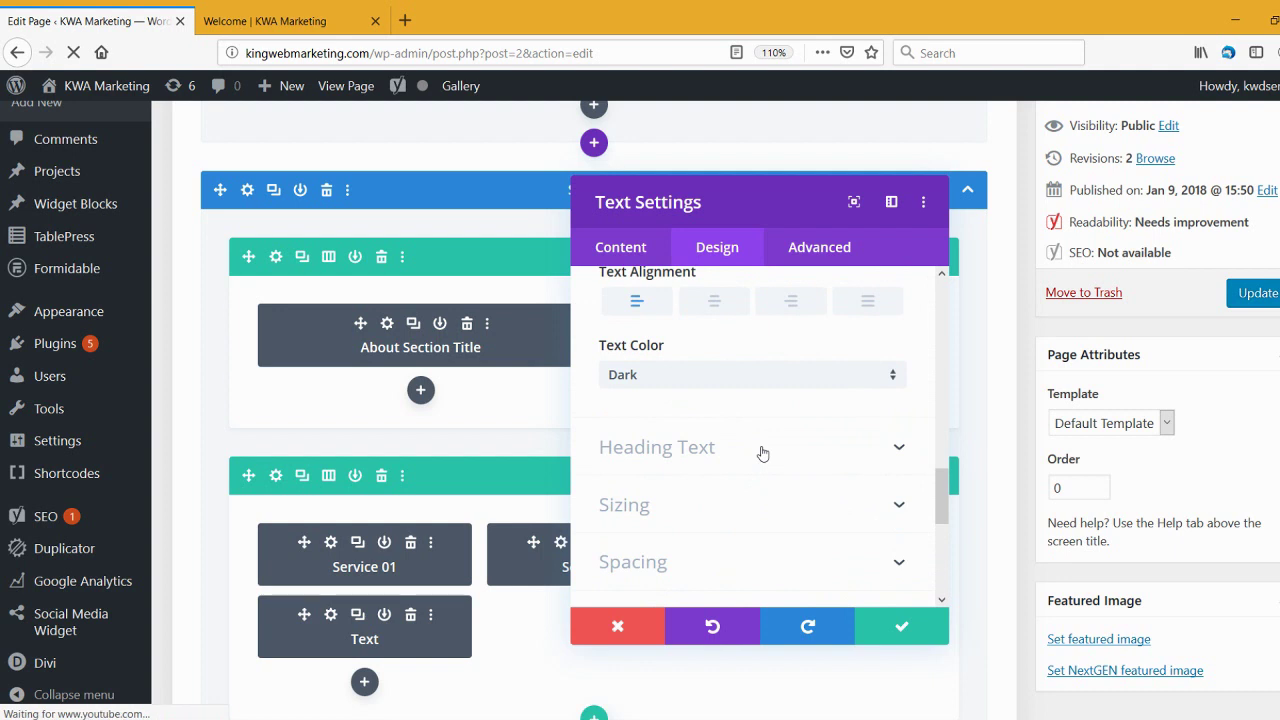
{"action": "scroll", "coordinate": [734, 509], "scroll_direction": "down", "scroll_amount": 1}
{"action": "scroll", "coordinate": [733, 511], "scroll_direction": "down", "scroll_amount": 2}
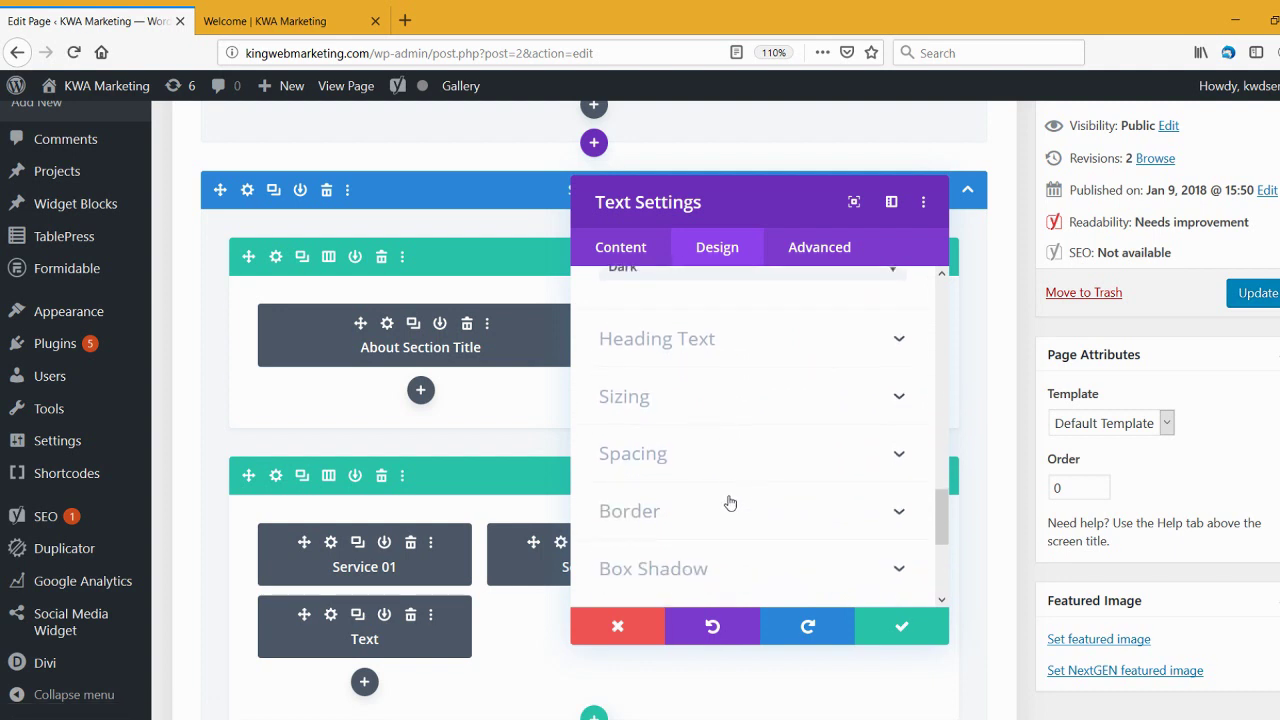
Return to the module's body text content and save the Text module's settings.
{"action": "left_click", "coordinate": [620, 254]}
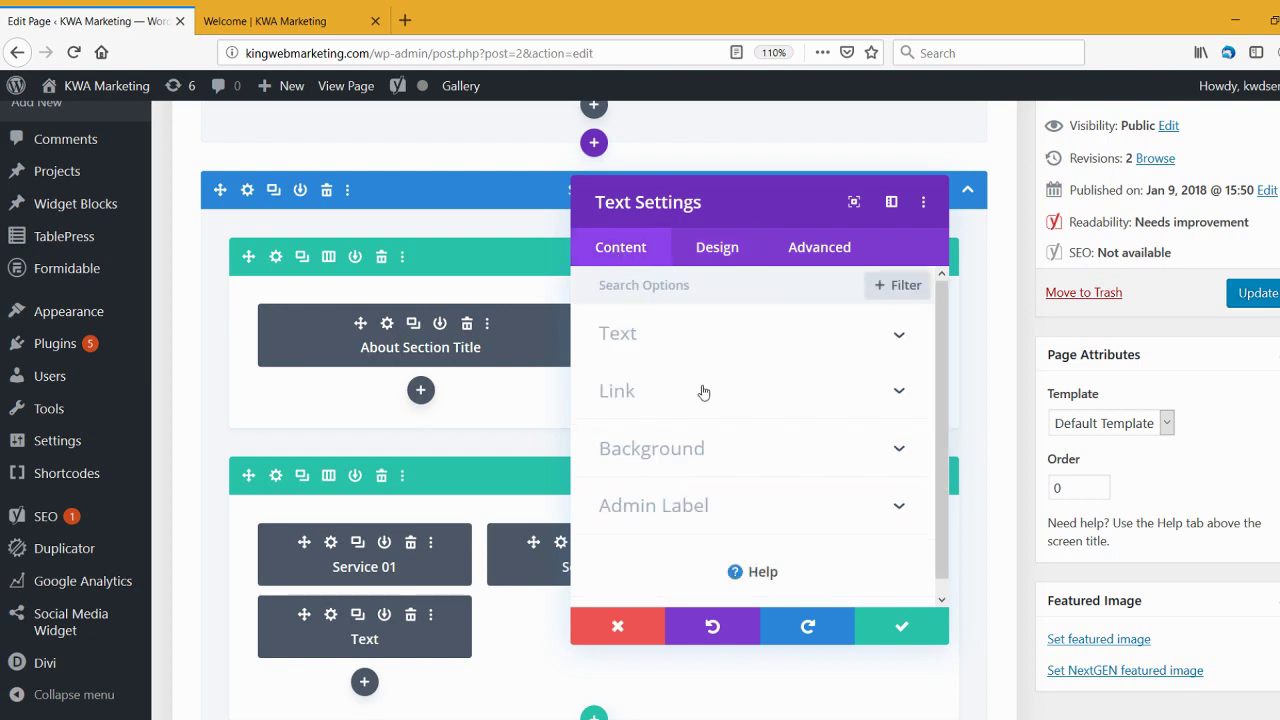
{"action": "scroll", "coordinate": [703, 391], "scroll_direction": "up", "scroll_amount": 4}
{"action": "scroll", "coordinate": [703, 391], "scroll_direction": "down", "scroll_amount": 2}
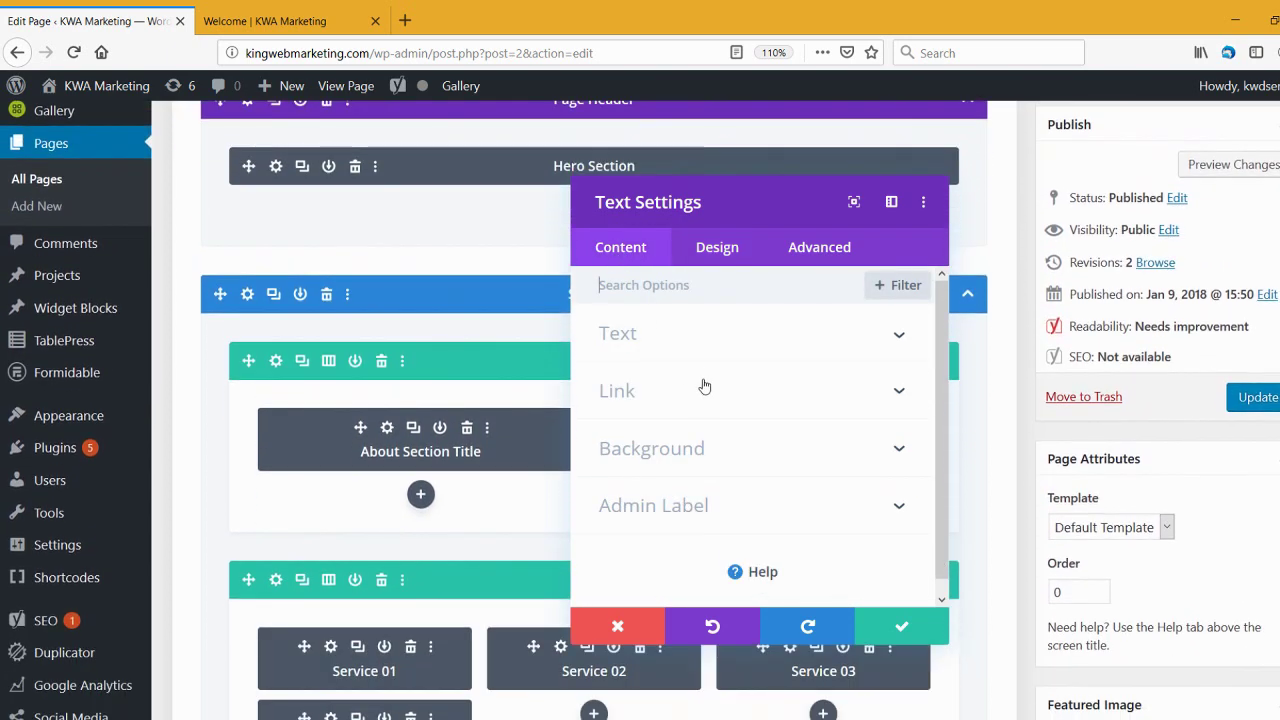
{"action": "left_click", "coordinate": [706, 336]}
{"action": "scroll", "coordinate": [717, 509], "scroll_direction": "down", "scroll_amount": 4}
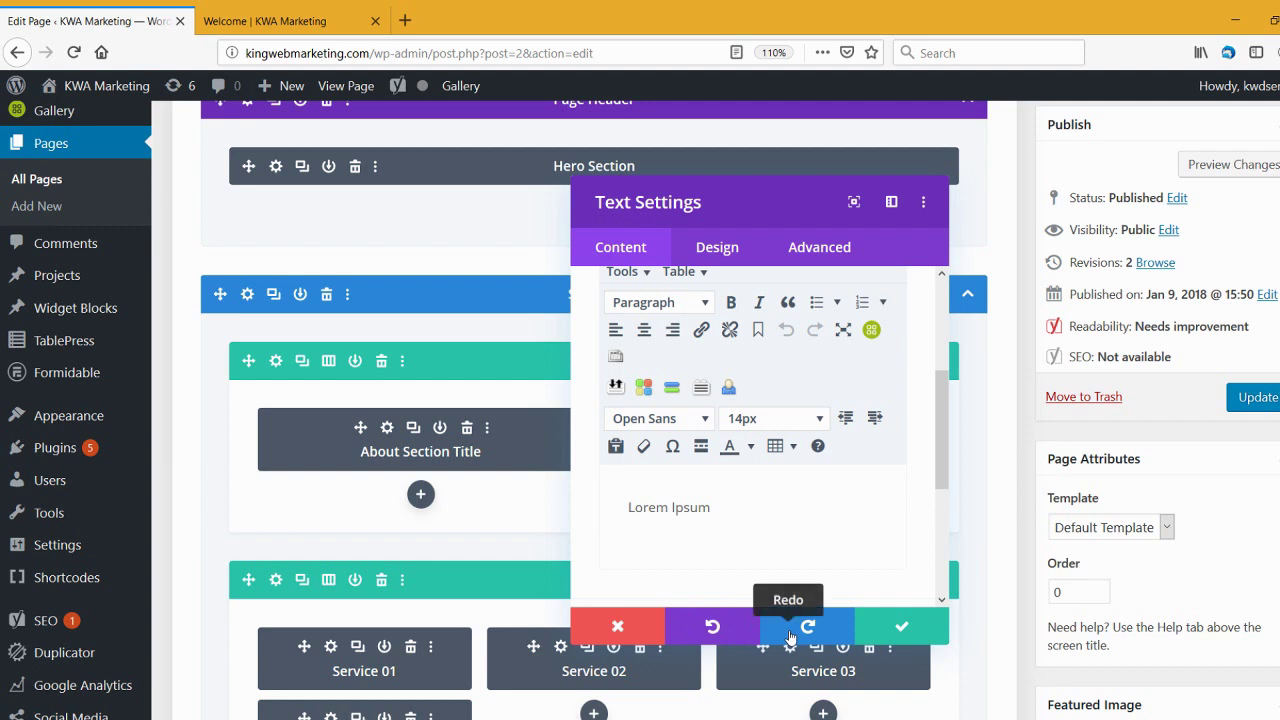
{"action": "left_click", "coordinate": [880, 637]}
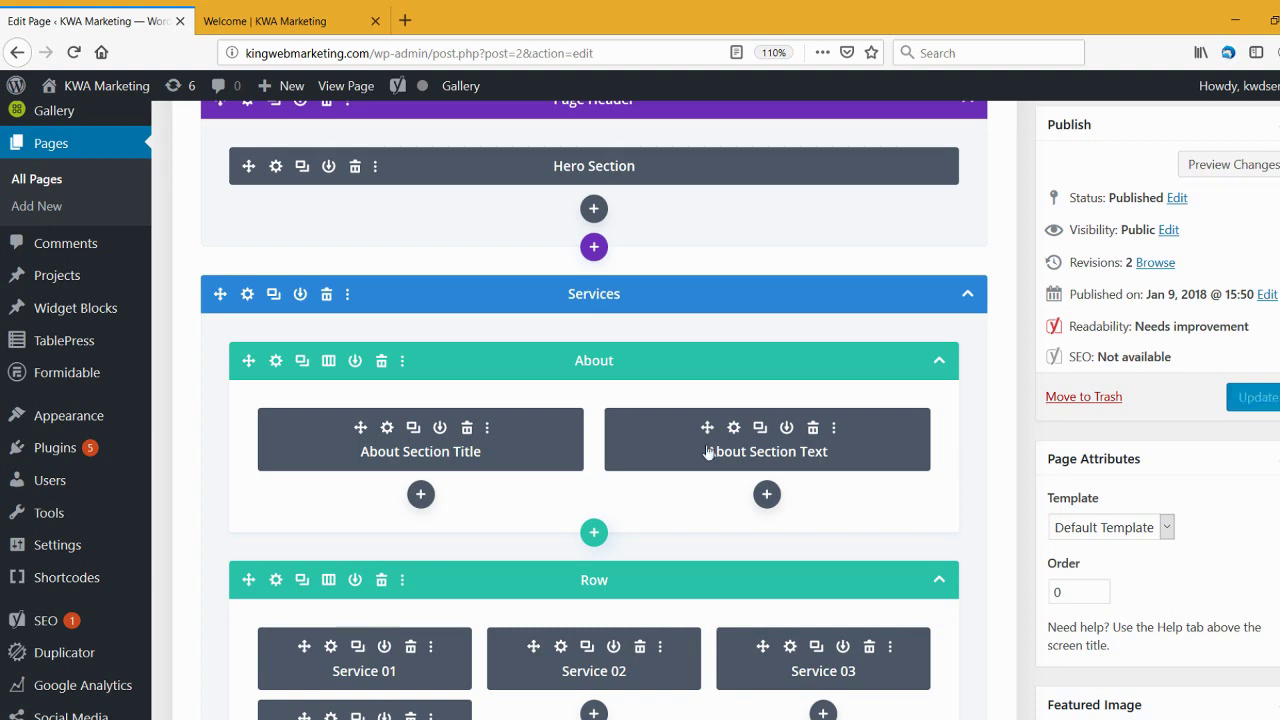
Look over the Services section with its new Text module and switch the builder to Desktop View.
{"action": "scroll", "coordinate": [329, 686], "scroll_direction": "down", "scroll_amount": 2}
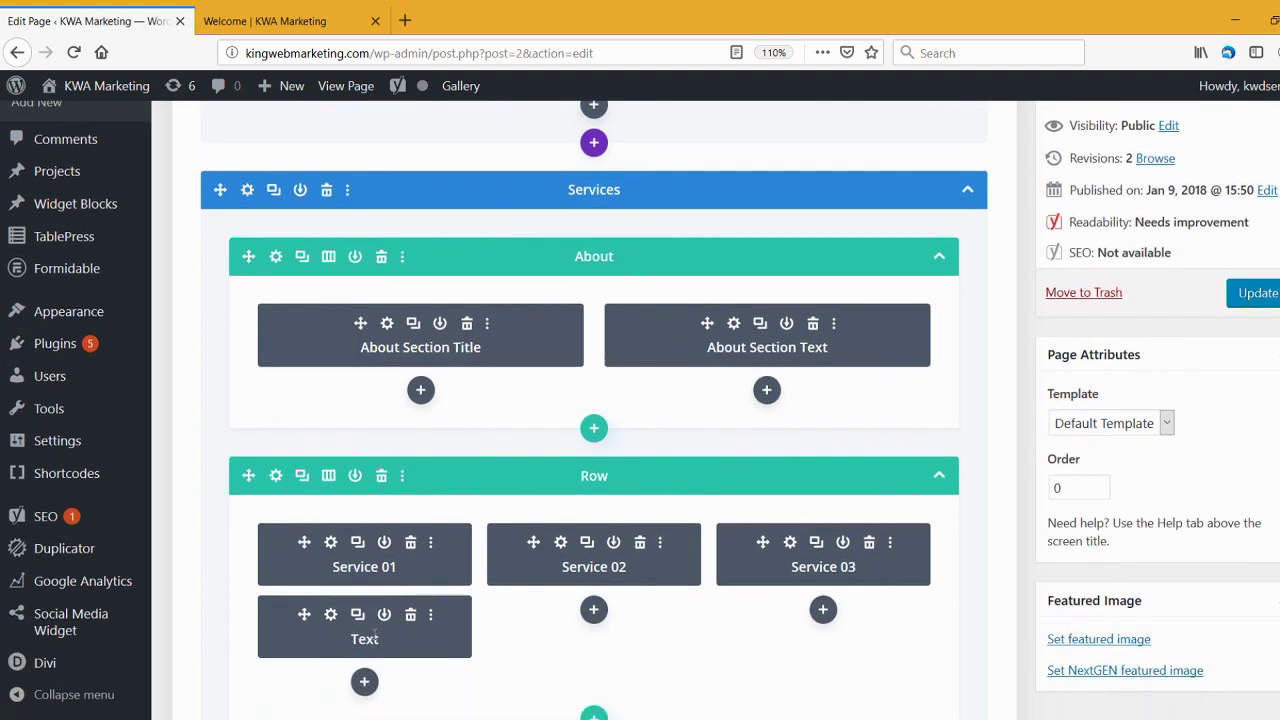
{"action": "scroll", "coordinate": [984, 484], "scroll_direction": "up", "scroll_amount": 2}
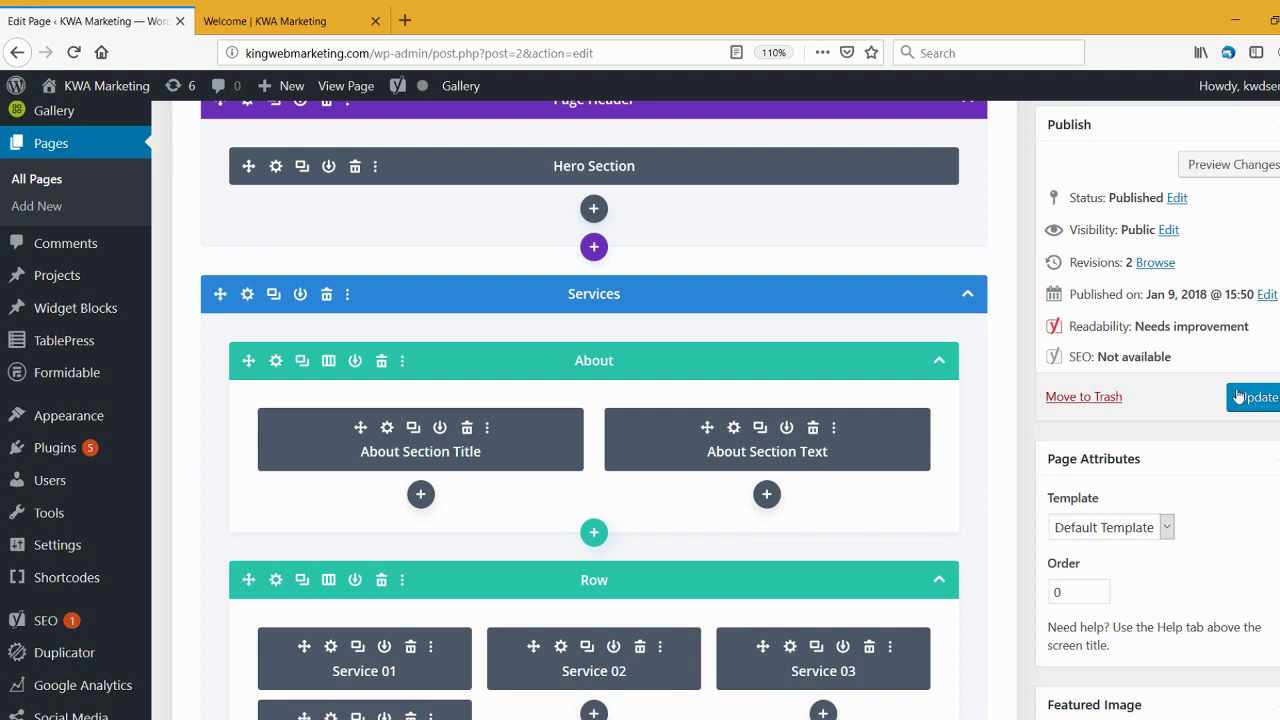
{"action": "scroll", "coordinate": [894, 491], "scroll_direction": "up", "scroll_amount": 3}
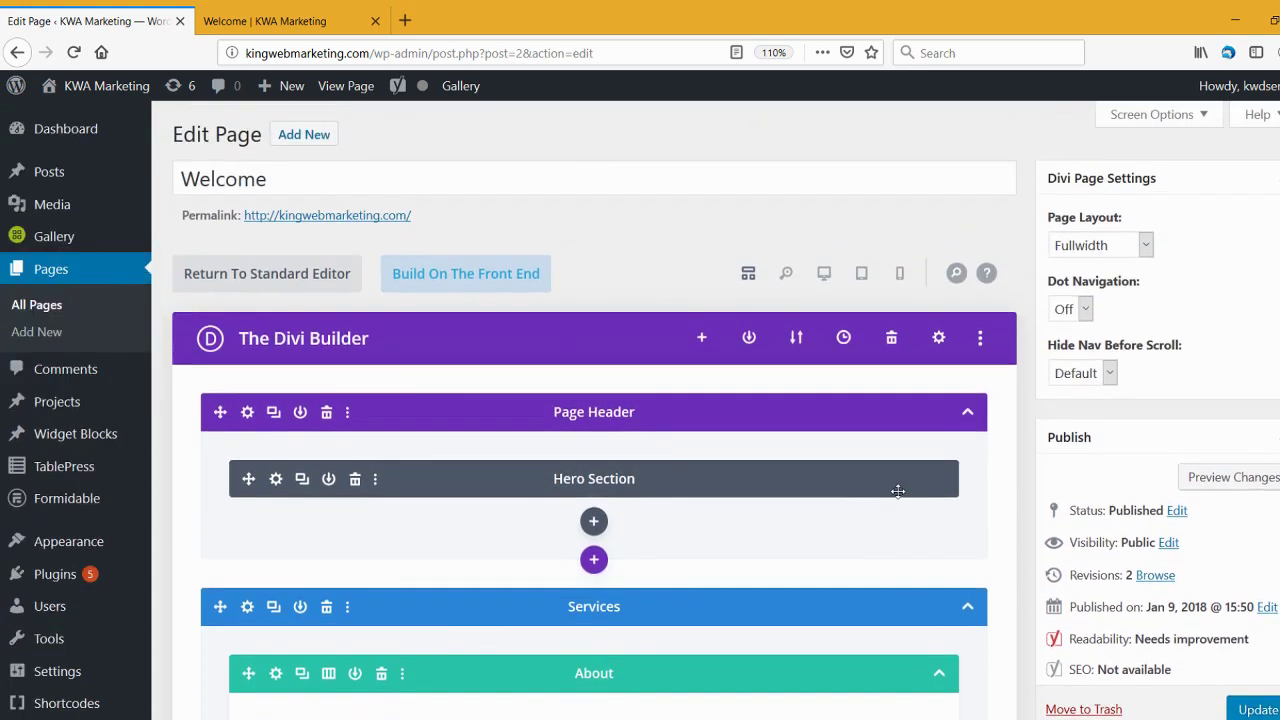
{"action": "scroll", "coordinate": [876, 489], "scroll_direction": "down", "scroll_amount": 2}
{"action": "scroll", "coordinate": [876, 489], "scroll_direction": "down", "scroll_amount": 3}
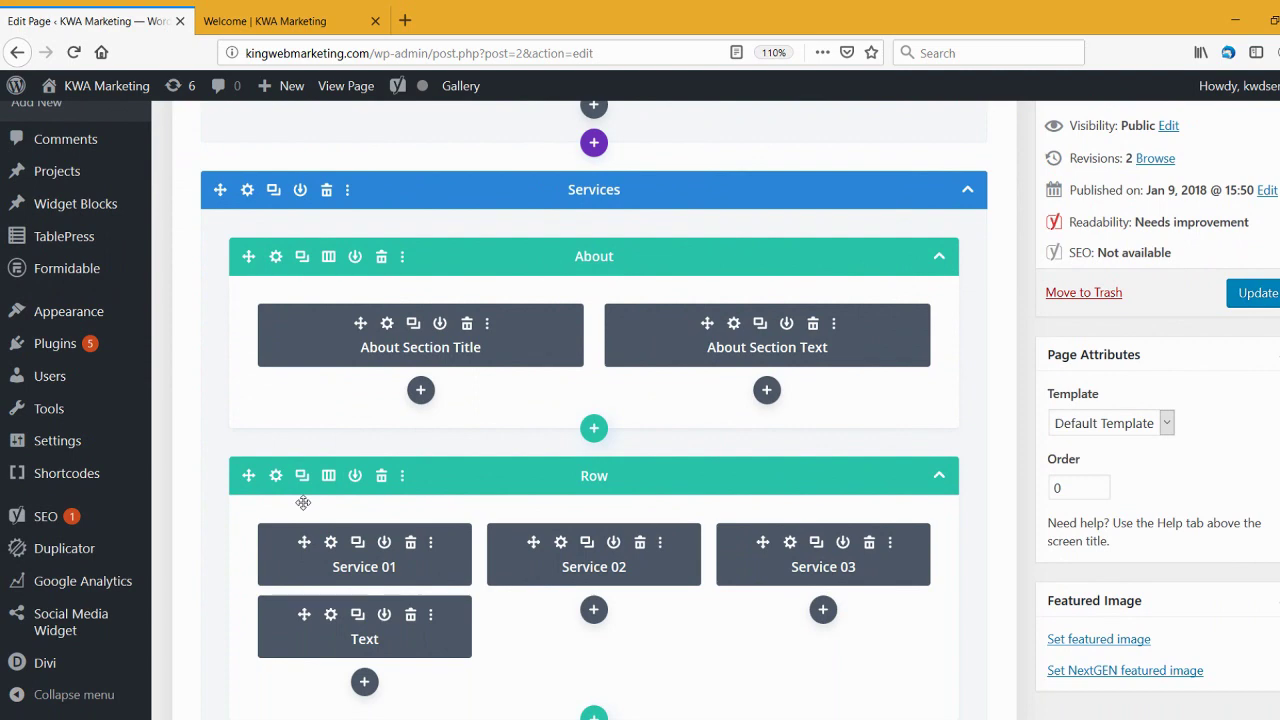
{"action": "scroll", "coordinate": [303, 502], "scroll_direction": "up", "scroll_amount": 6}
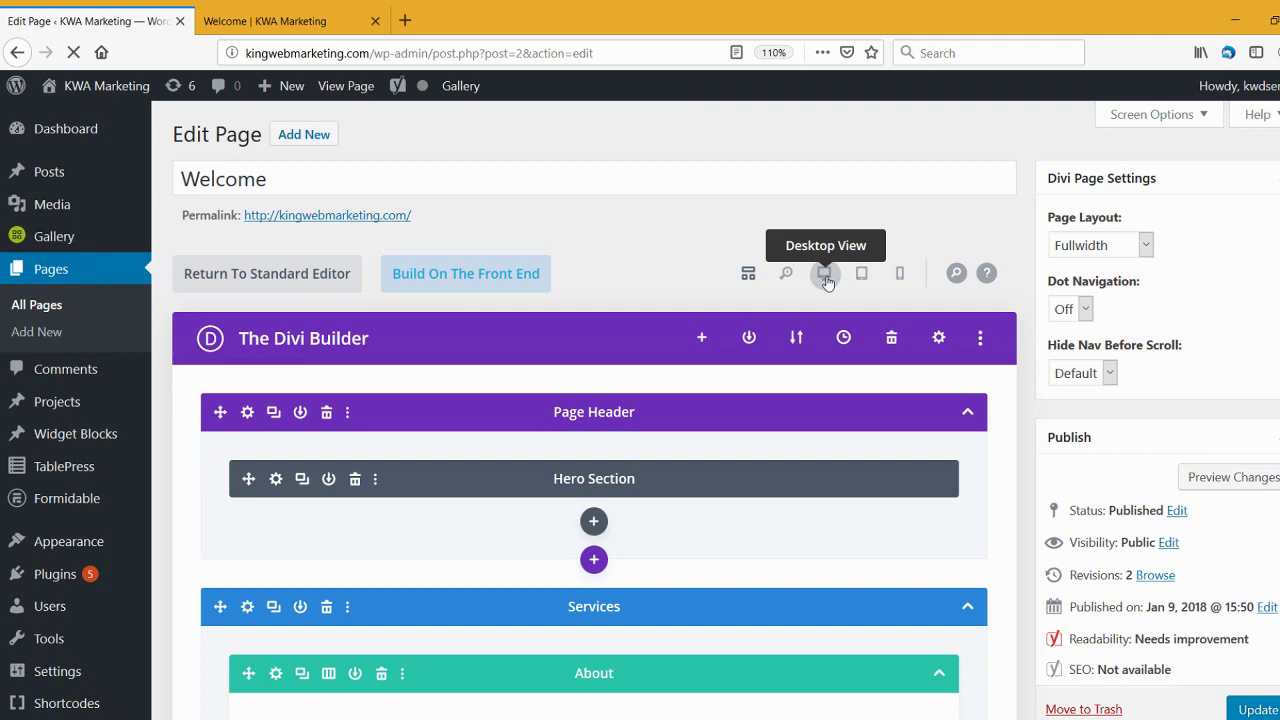
{"action": "left_click", "coordinate": [824, 274]}
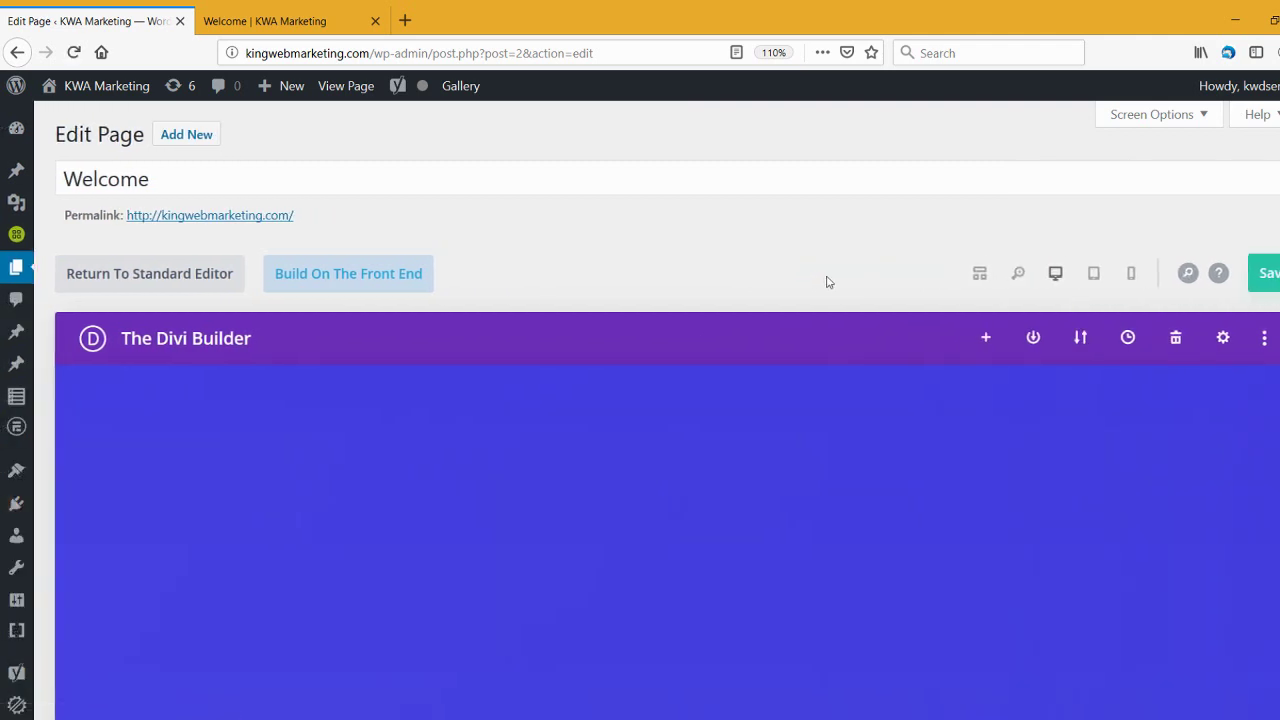
Examine the header and About areas in the builder's Desktop View, briefly checking the published Welcome page for comparison.
{"action": "scroll", "coordinate": [846, 428], "scroll_direction": "down", "scroll_amount": 2}
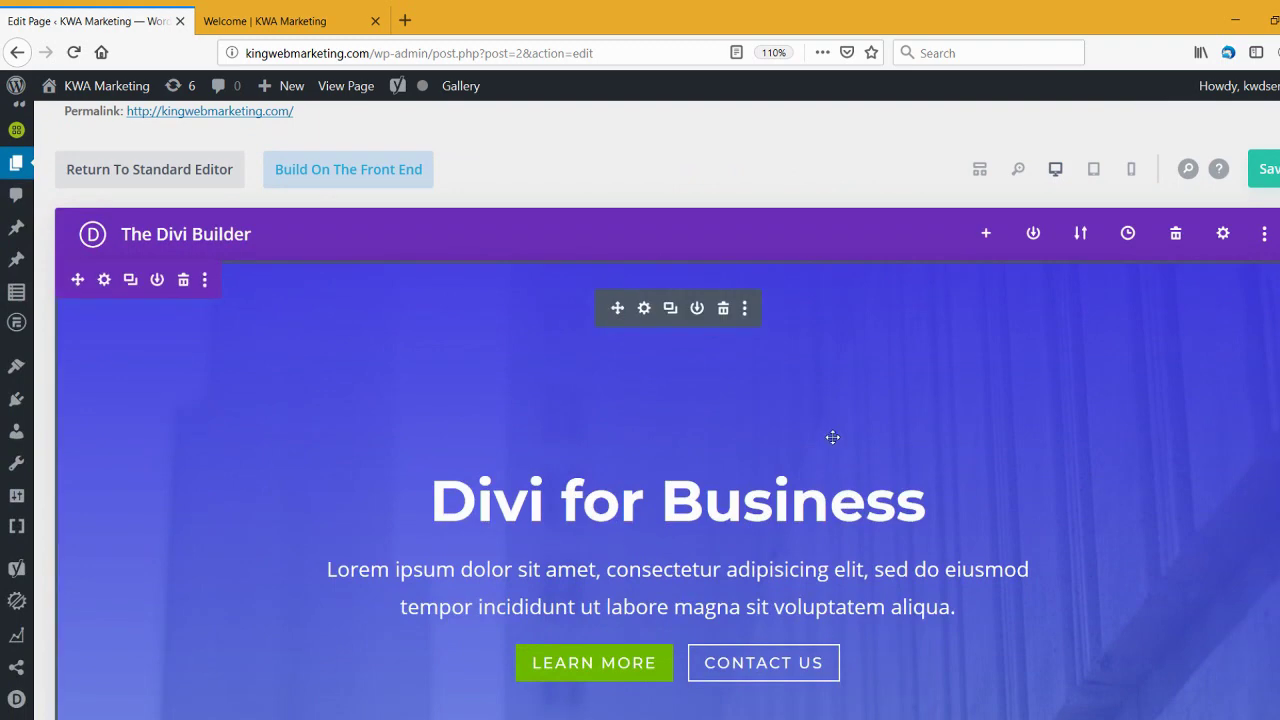
{"action": "scroll", "coordinate": [600, 405], "scroll_direction": "down", "scroll_amount": 7}
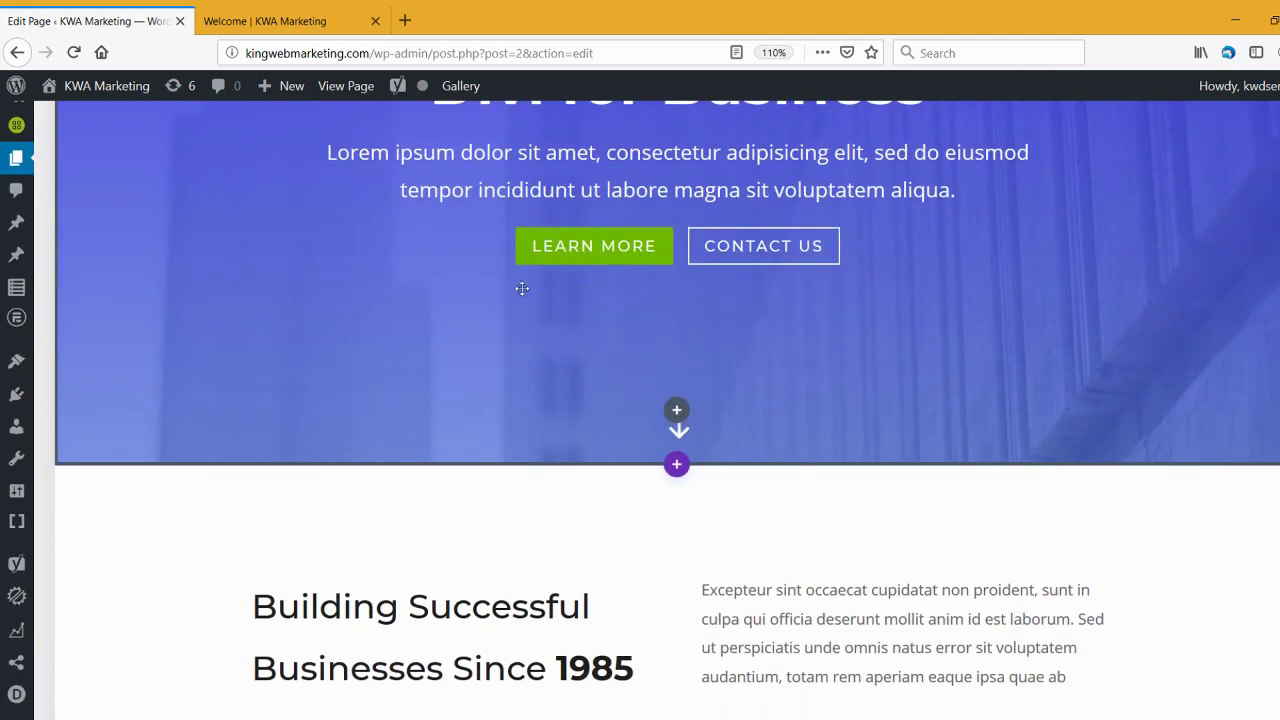
{"action": "left_click", "coordinate": [312, 12]}
{"action": "left_click", "coordinate": [90, 20]}
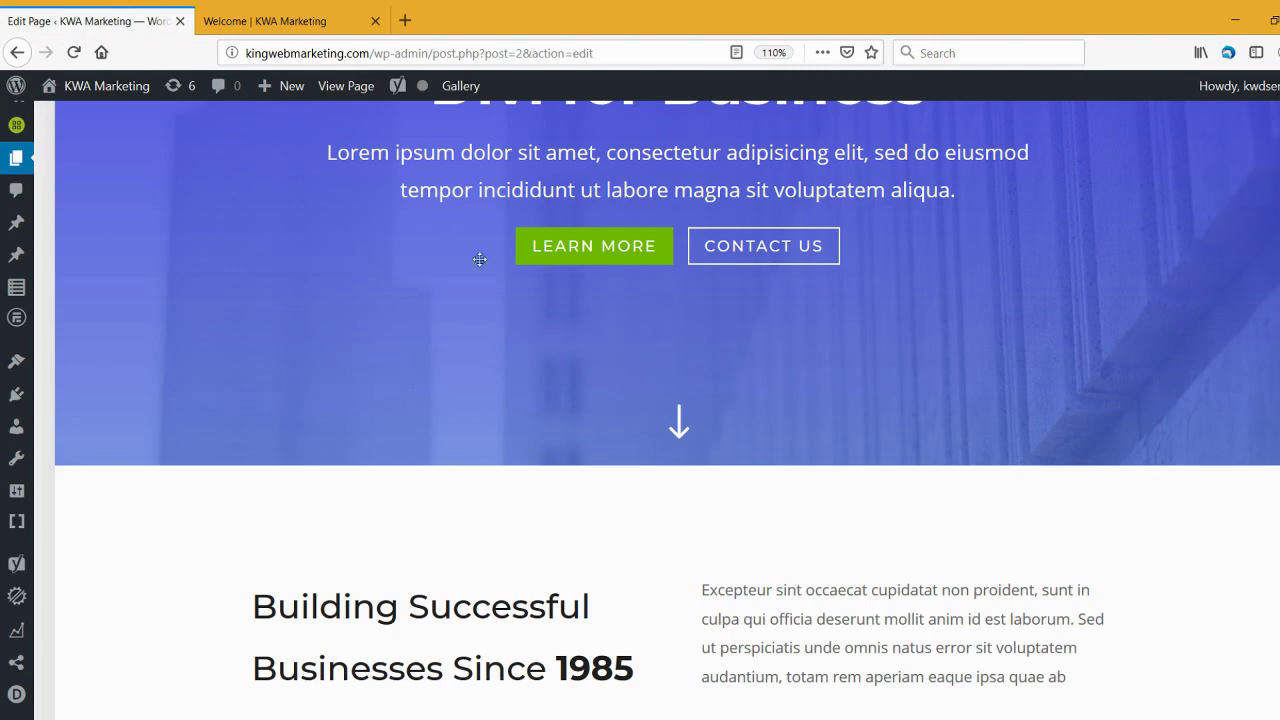
{"action": "scroll", "coordinate": [693, 403], "scroll_direction": "up", "scroll_amount": 4}
{"action": "scroll", "coordinate": [693, 403], "scroll_direction": "up", "scroll_amount": 5}
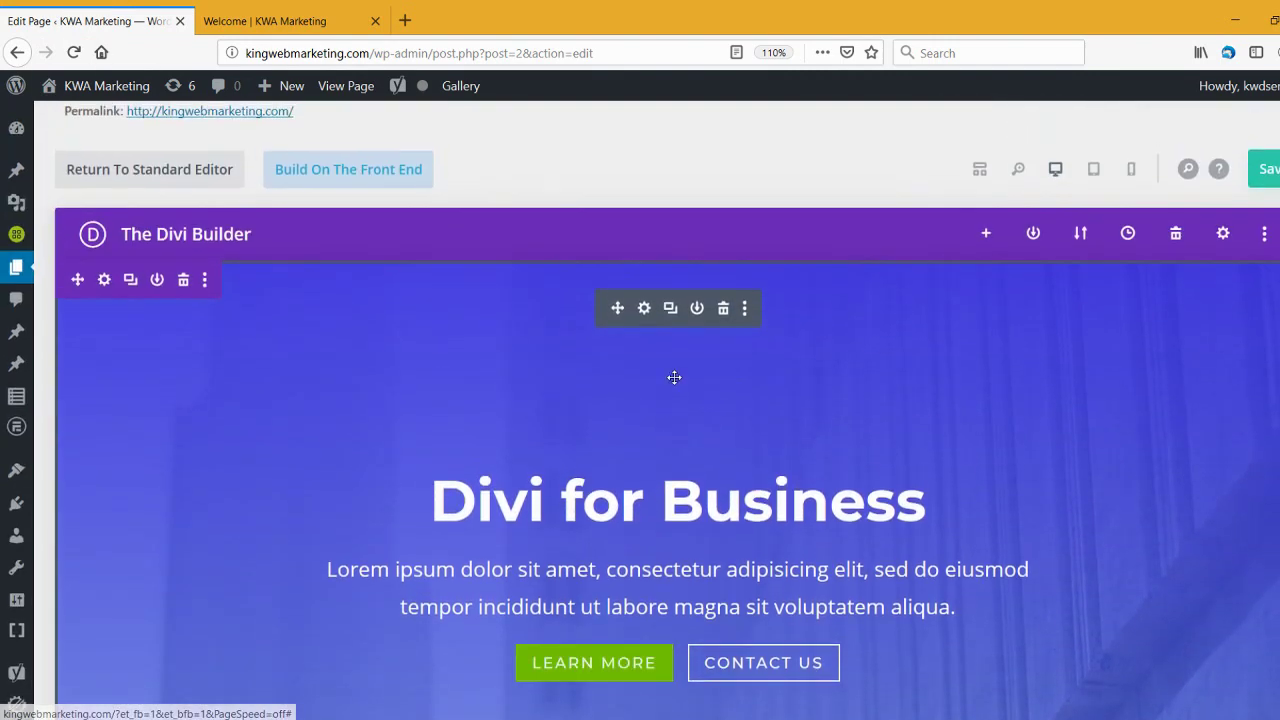
{"action": "scroll", "coordinate": [312, 413], "scroll_direction": "down", "scroll_amount": 8}
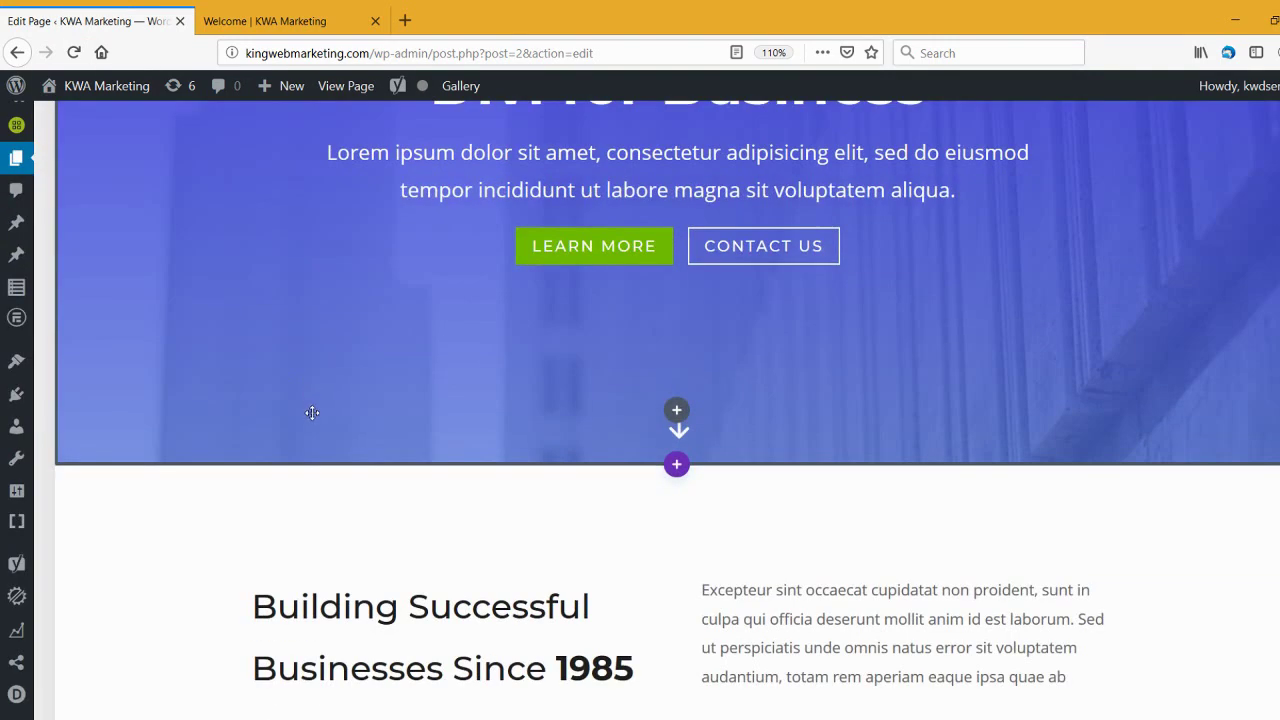
Replace the Text module's content below the Financial Advice blurb with "Change the text" and save the module.
{"action": "scroll", "coordinate": [186, 503], "scroll_direction": "up", "scroll_amount": 8}
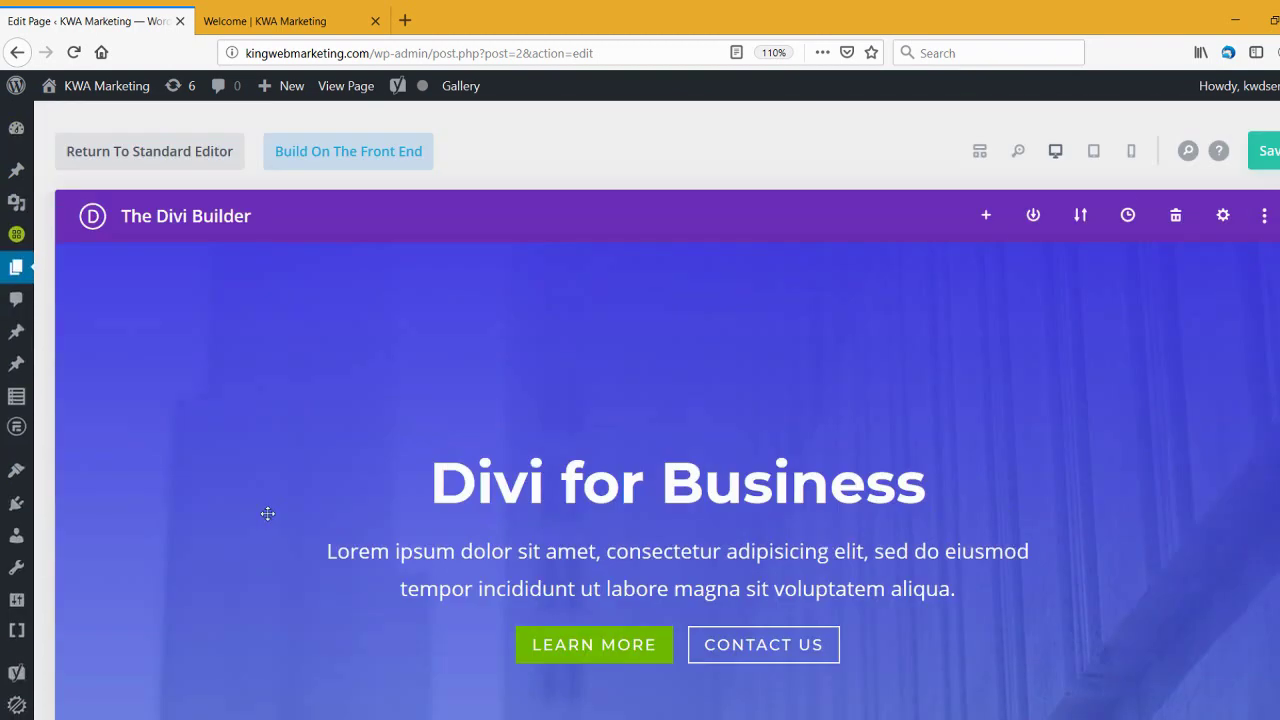
{"action": "scroll", "coordinate": [281, 386], "scroll_direction": "down", "scroll_amount": 8}
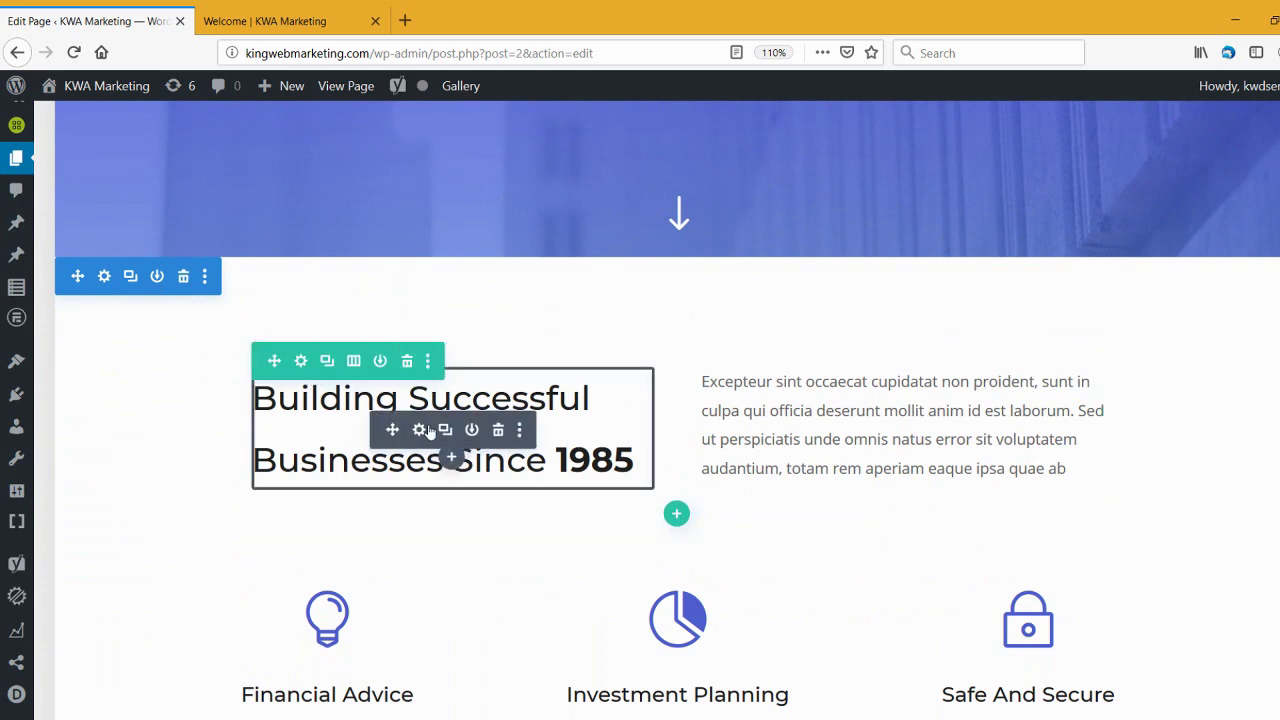
{"action": "scroll", "coordinate": [821, 434], "scroll_direction": "down", "scroll_amount": 2}
{"action": "scroll", "coordinate": [821, 434], "scroll_direction": "down", "scroll_amount": 2}
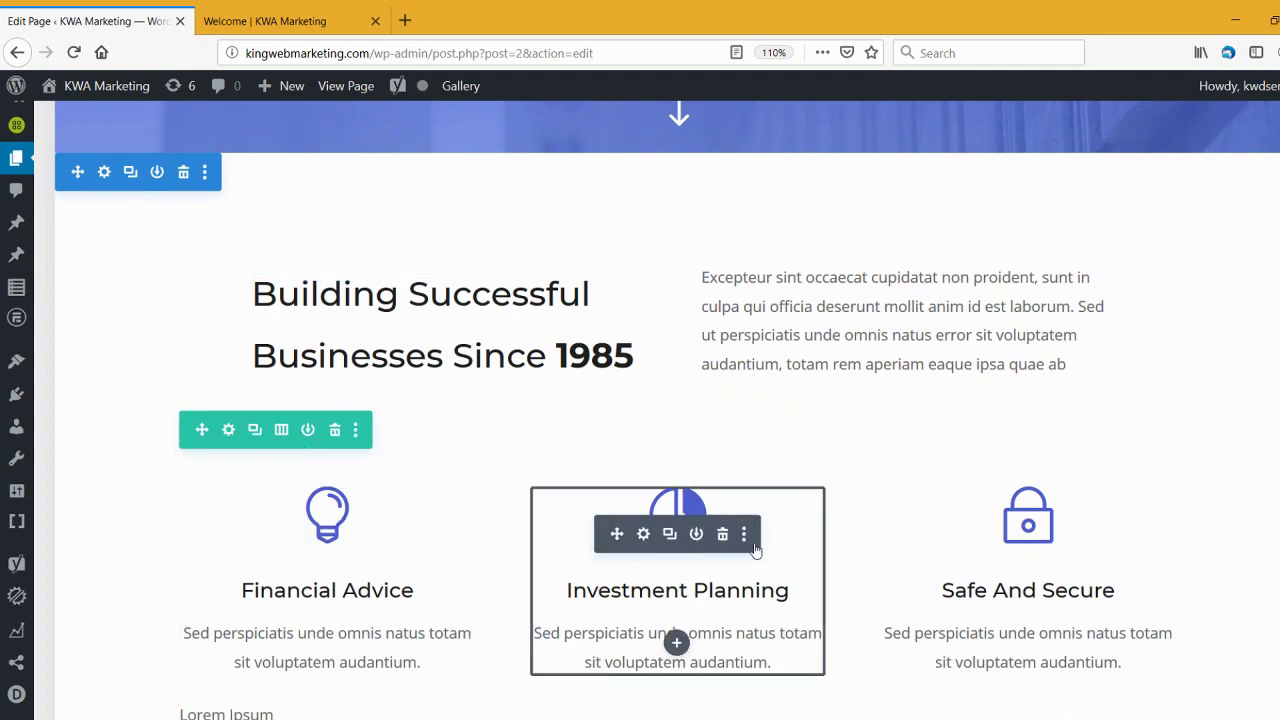
{"action": "scroll", "coordinate": [872, 528], "scroll_direction": "down", "scroll_amount": 2}
{"action": "scroll", "coordinate": [866, 525], "scroll_direction": "down", "scroll_amount": 3}
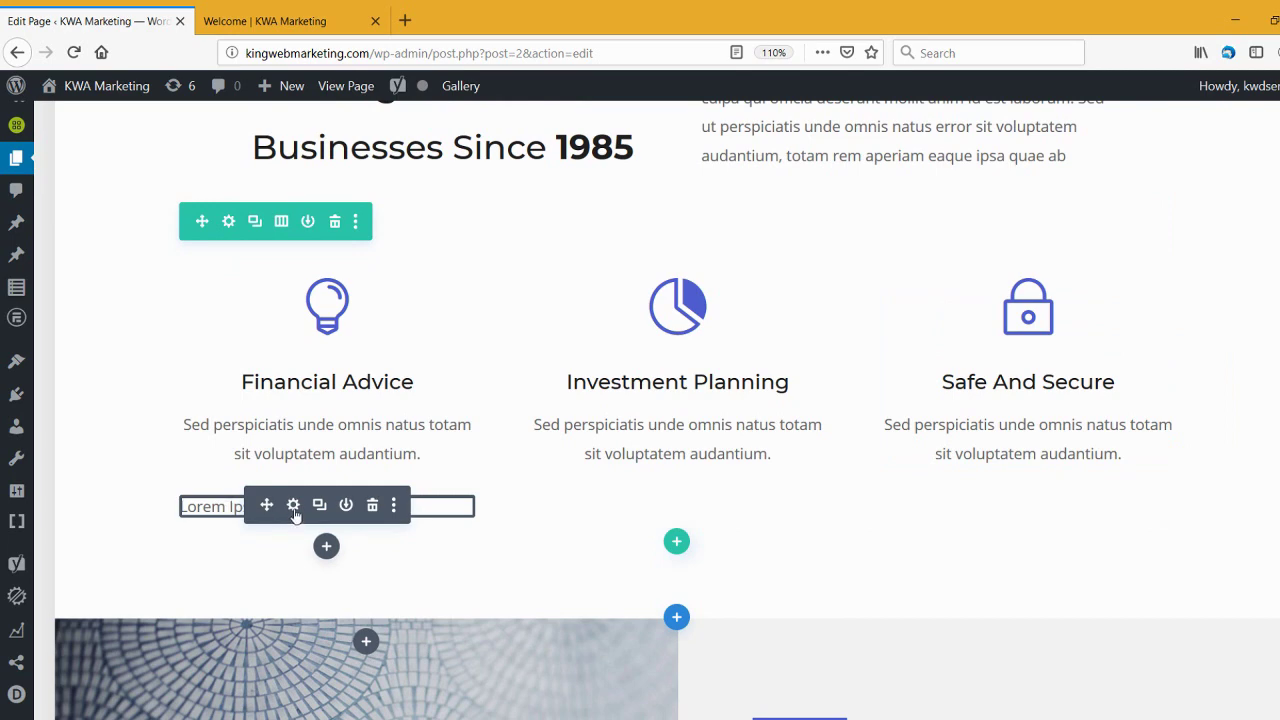
{"action": "left_click", "coordinate": [293, 506]}
{"action": "scroll", "coordinate": [814, 525], "scroll_direction": "down", "scroll_amount": 2}
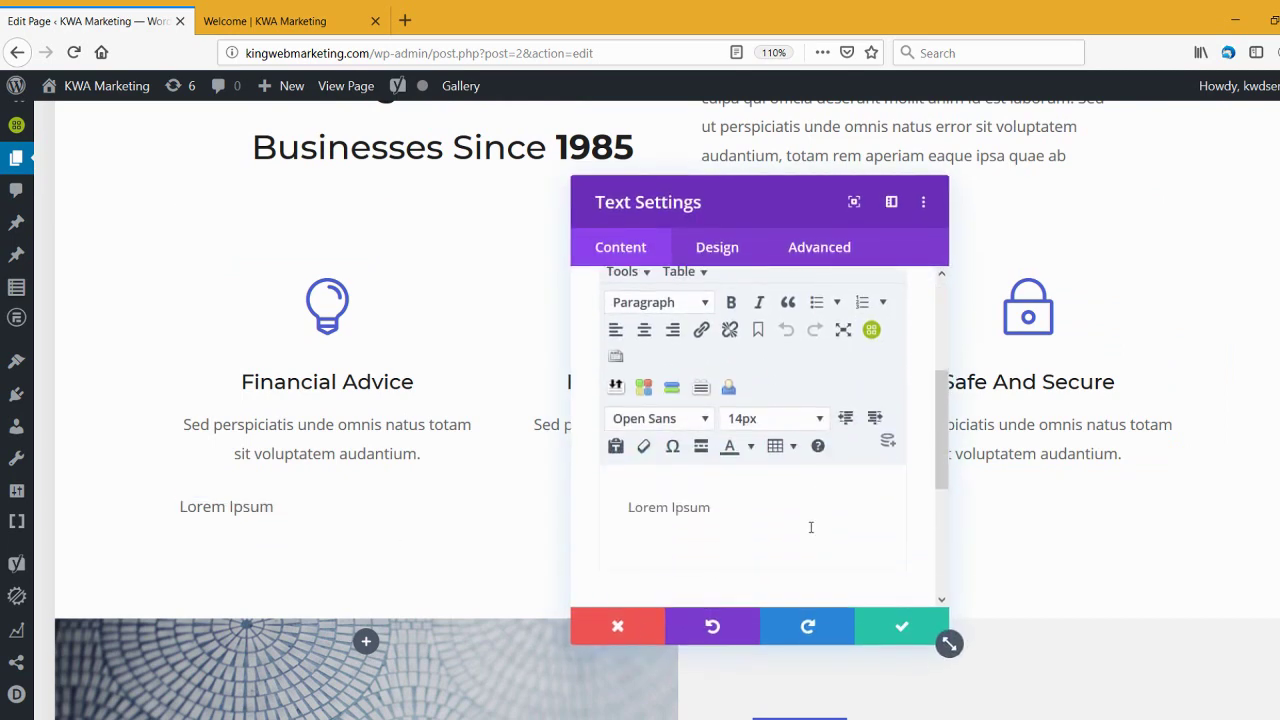
{"action": "triple_click", "coordinate": [776, 501]}
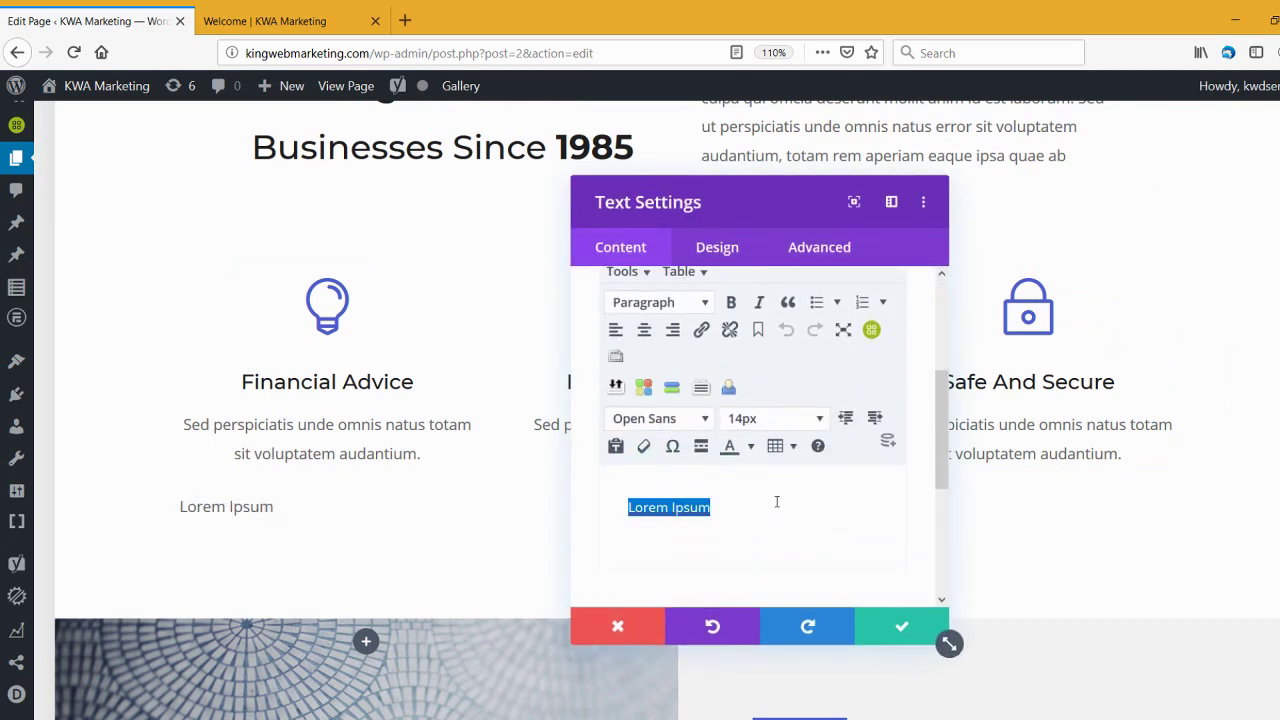
{"action": "type", "text": "Change the text"}
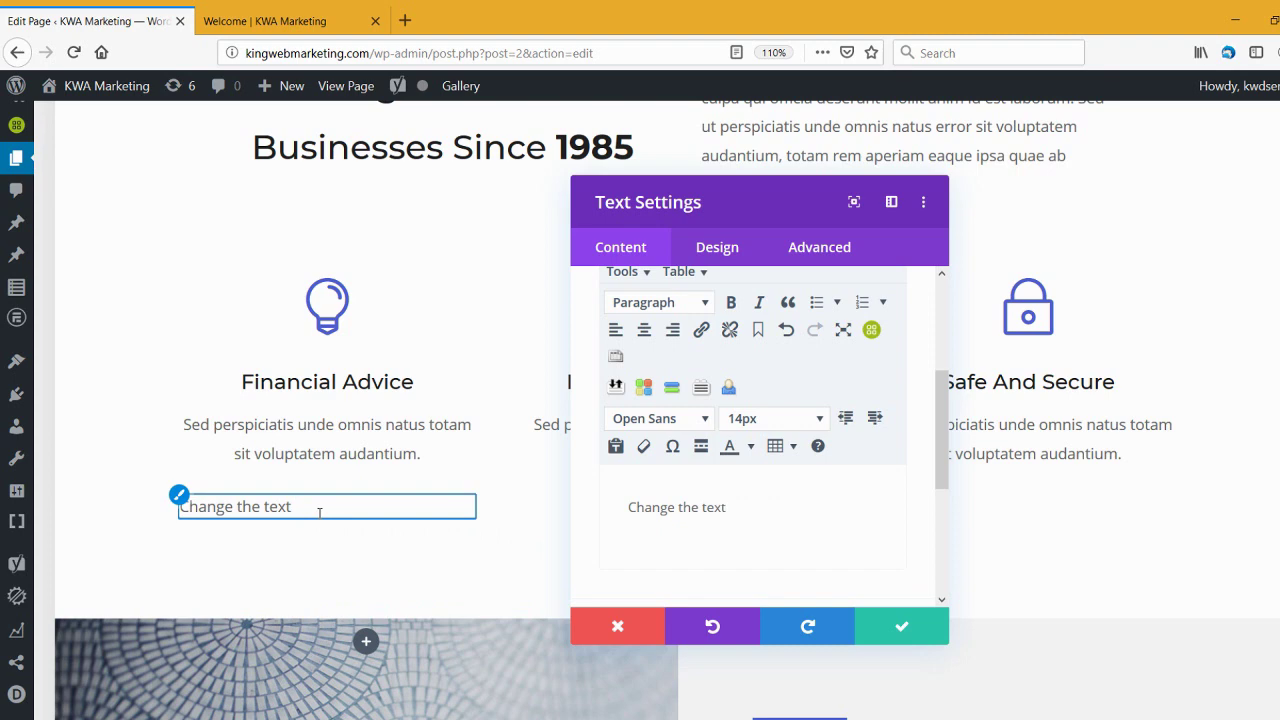
{"action": "left_click", "coordinate": [873, 621]}
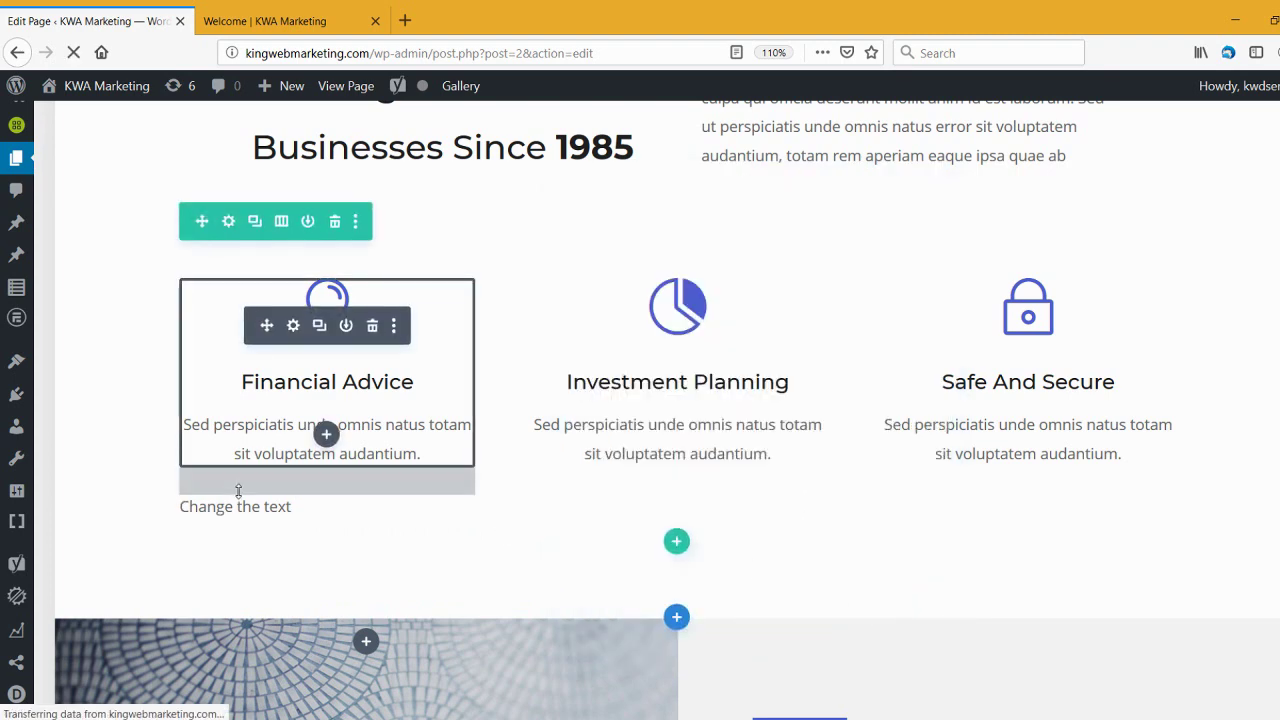
Swap the column positions of the Financial Advice and Investment Planning blurbs, placing Investment Planning above the Text module.
{"action": "scroll", "coordinate": [483, 489], "scroll_direction": "down", "scroll_amount": 3}
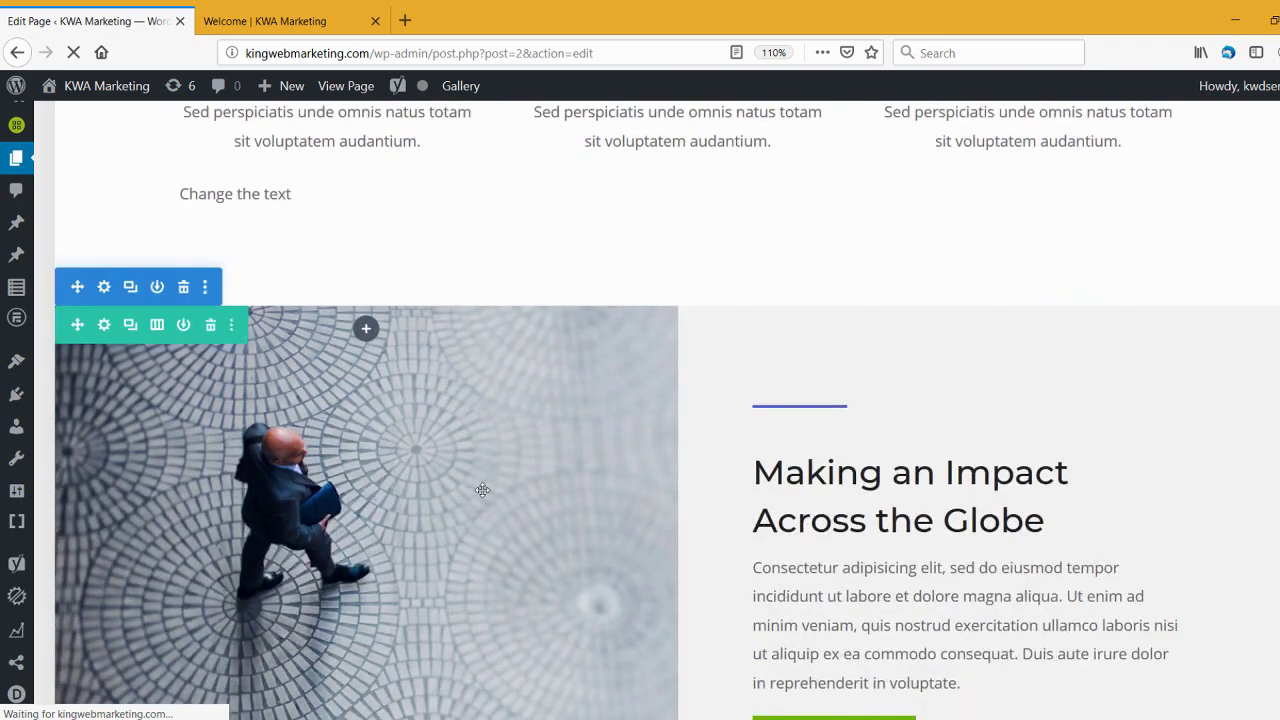
{"action": "scroll", "coordinate": [485, 487], "scroll_direction": "up", "scroll_amount": 3}
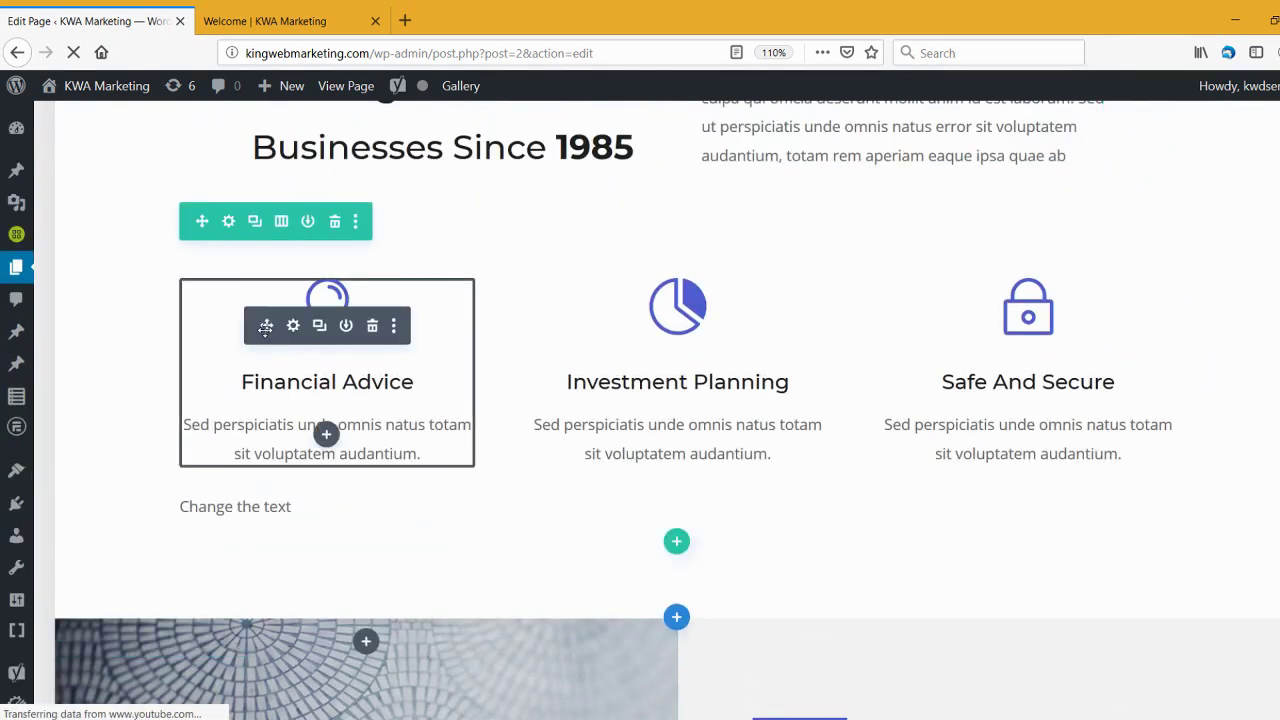
{"action": "left_click_drag", "start_coordinate": [265, 326], "coordinate": [688, 322]}
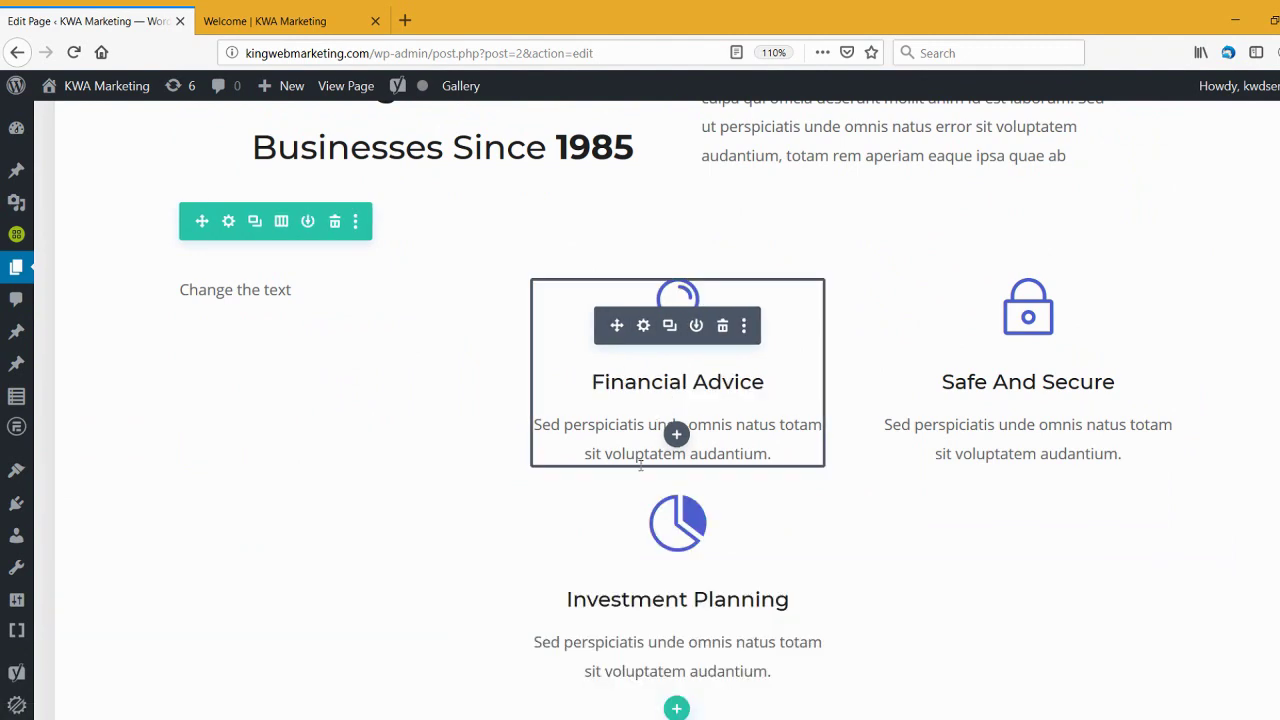
{"action": "left_click_drag", "start_coordinate": [617, 543], "coordinate": [280, 292]}
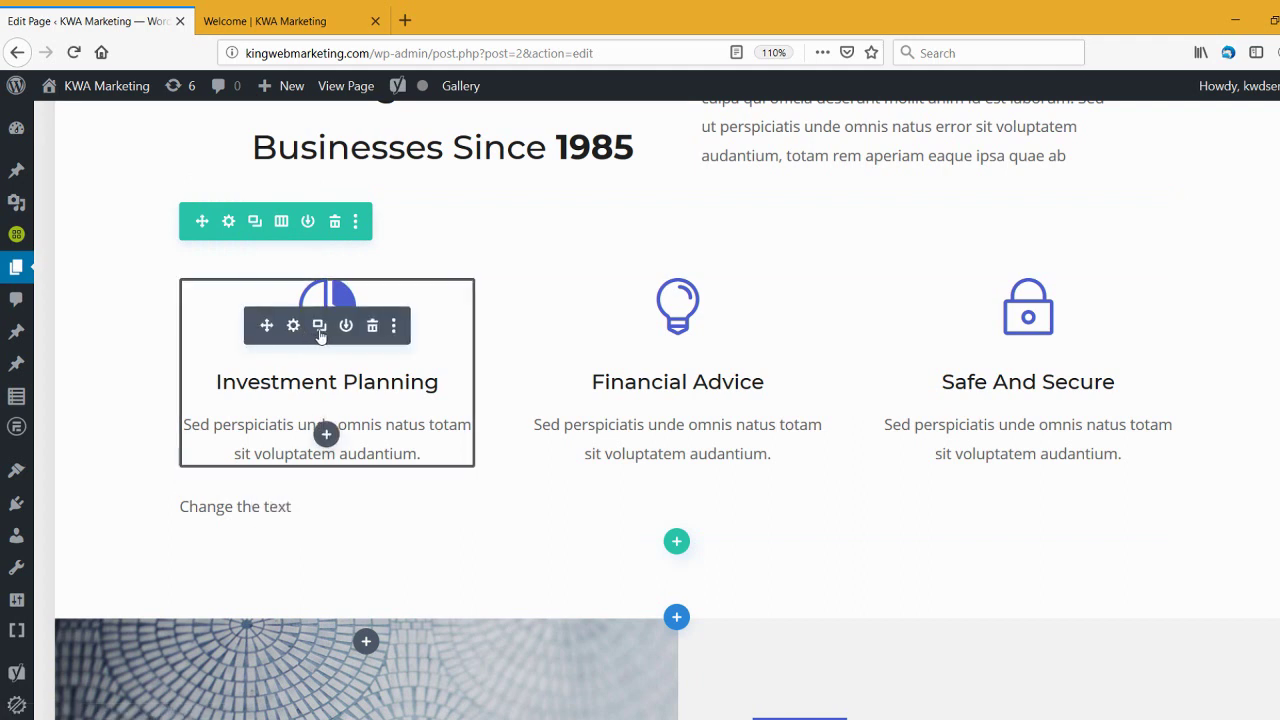
Duplicate the Investment Planning blurb and delete the copy.
{"action": "left_click", "coordinate": [319, 327]}
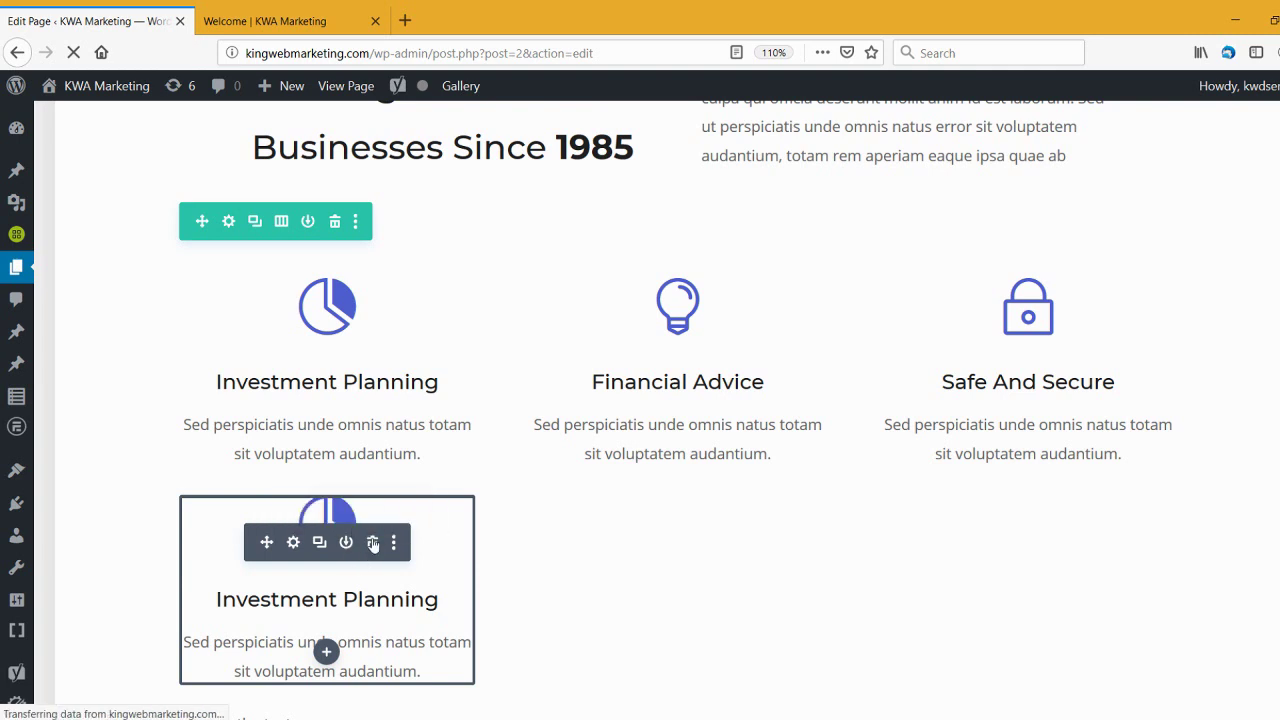
{"action": "left_click", "coordinate": [373, 543]}
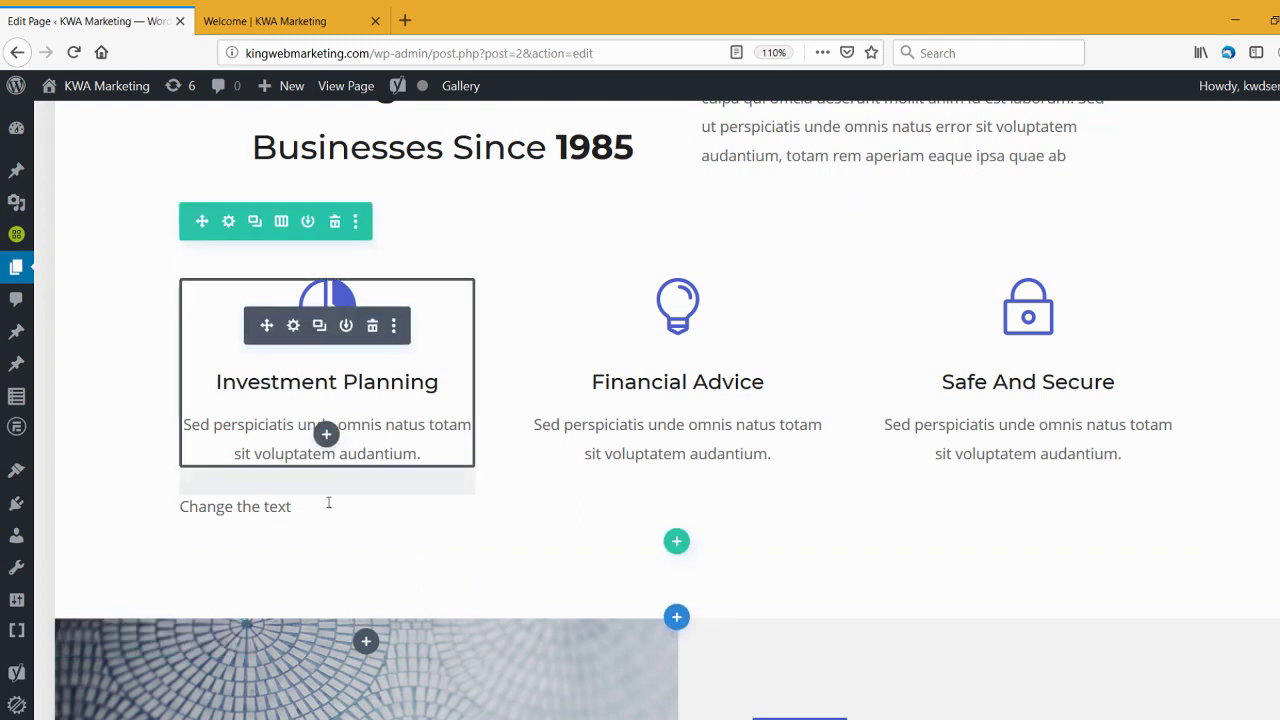
Delete the "Change the text" Text module below the Investment Planning blurb.
{"action": "mouse_move", "coordinate": [300, 515]}
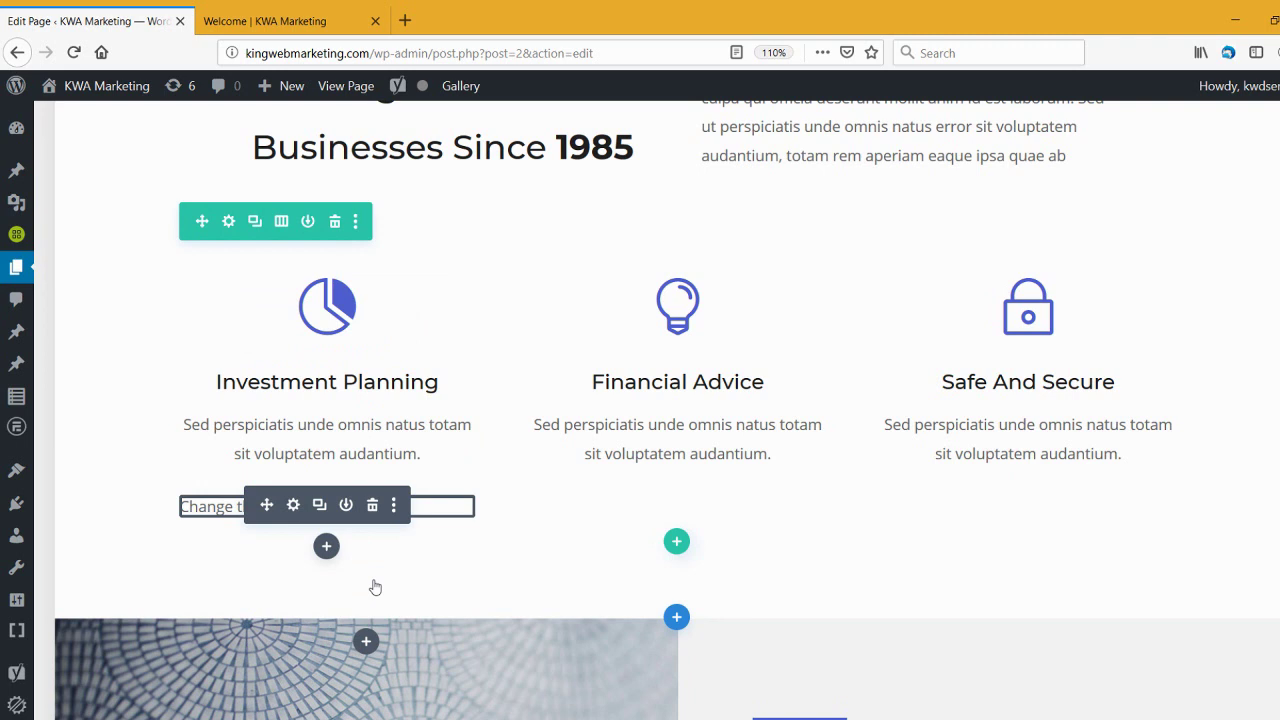
{"action": "left_click", "coordinate": [373, 505]}
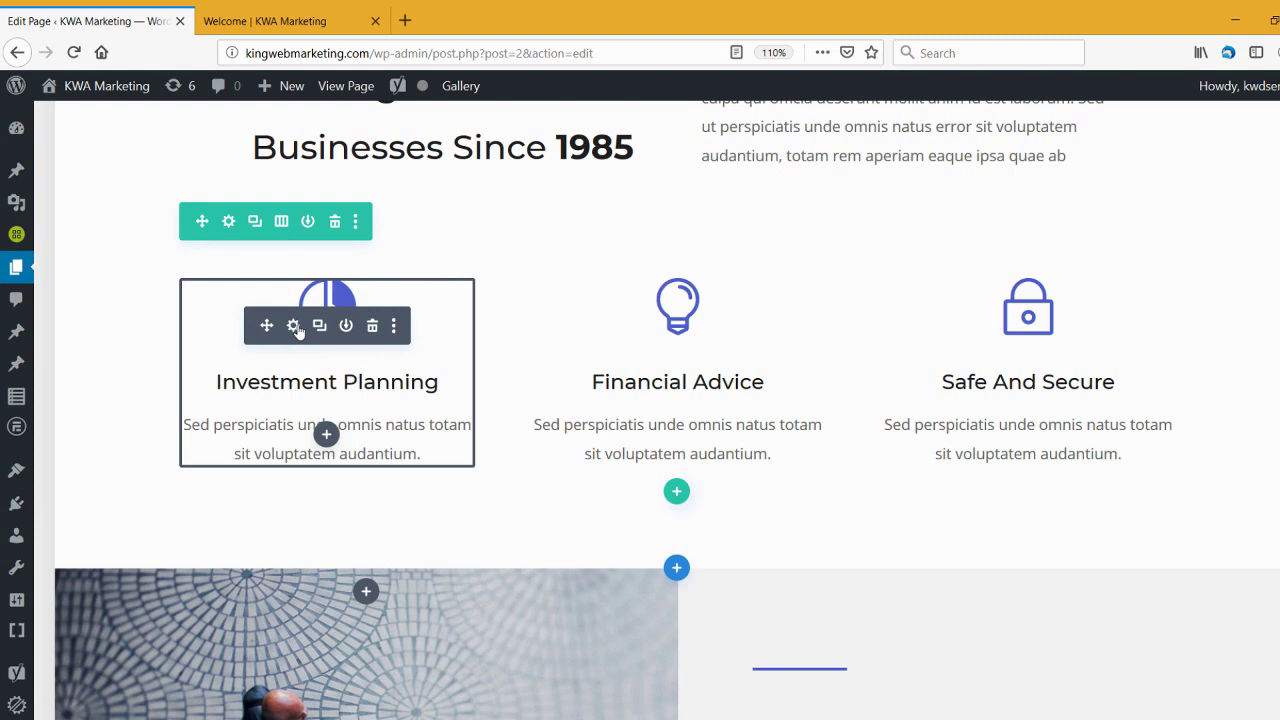
Open the Investment Planning blurb's settings and examine its title and body text content.
{"action": "left_click", "coordinate": [293, 326]}
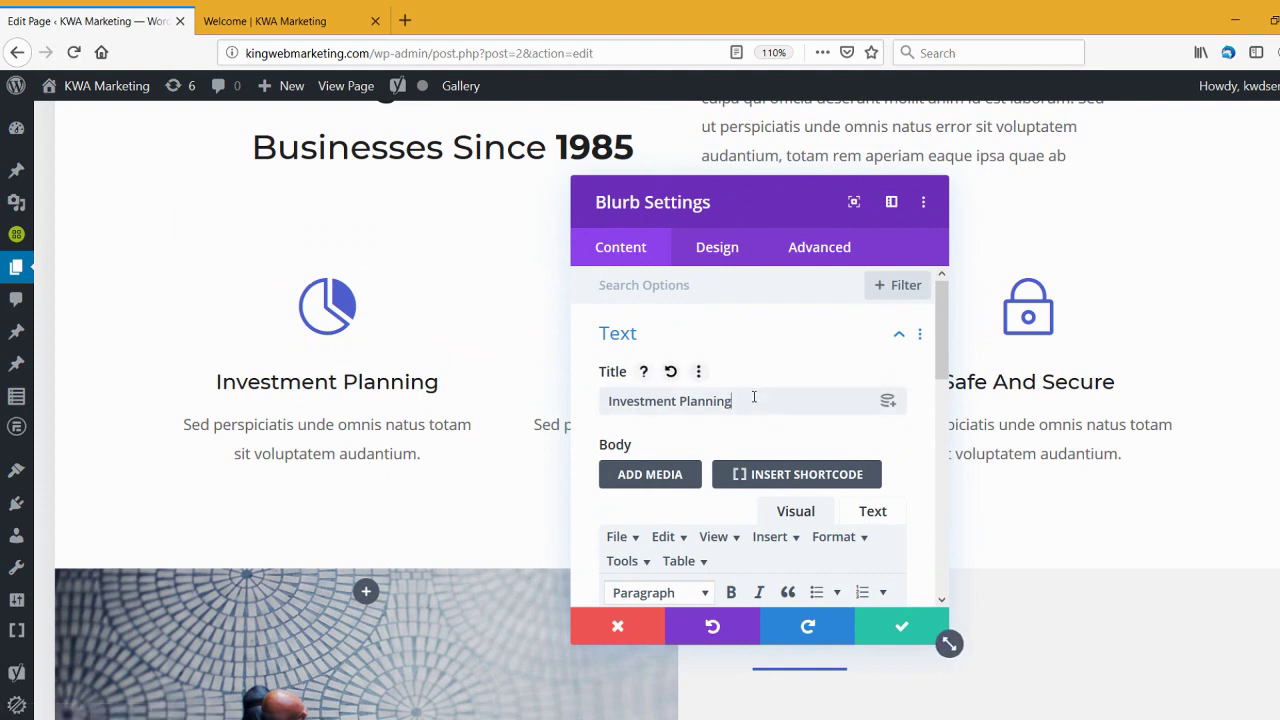
{"action": "key", "text": "ctrl+a"}
{"action": "scroll", "coordinate": [789, 434], "scroll_direction": "down", "scroll_amount": 2}
{"action": "scroll", "coordinate": [789, 434], "scroll_direction": "down", "scroll_amount": 3}
{"action": "left_click_drag", "start_coordinate": [846, 492], "coordinate": [620, 469]}
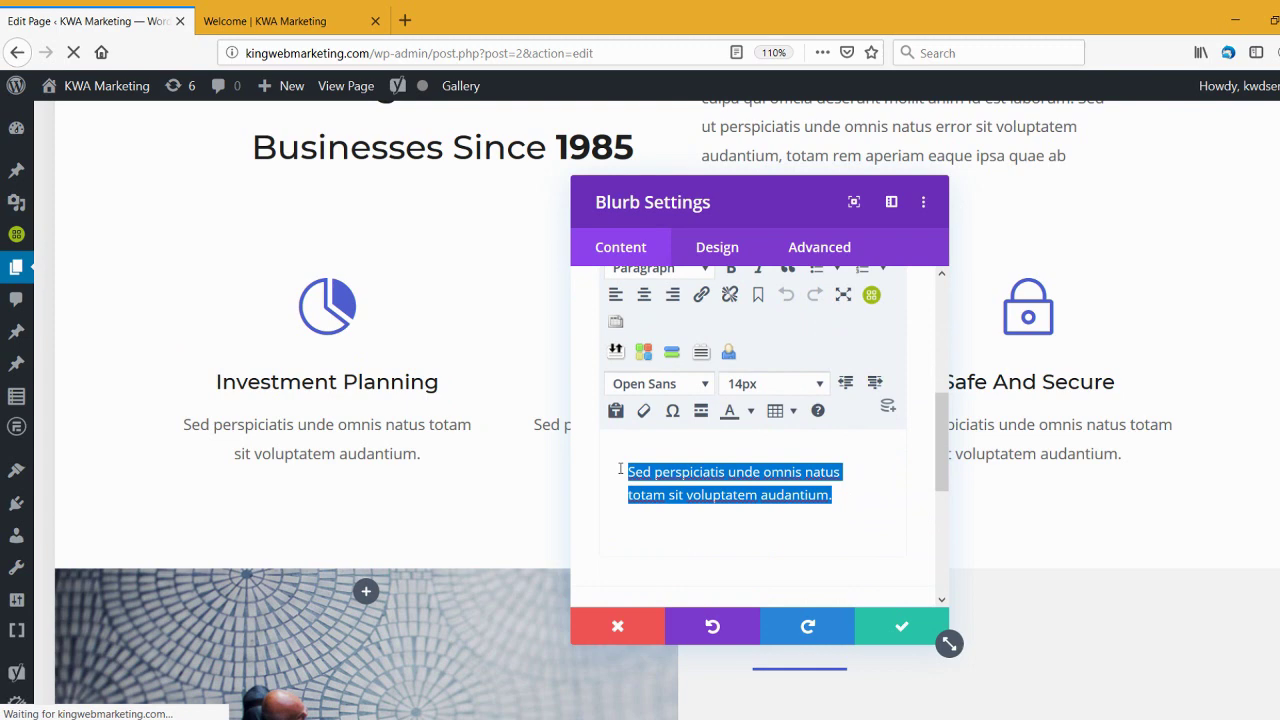
{"action": "scroll", "coordinate": [808, 503], "scroll_direction": "down", "scroll_amount": 4}
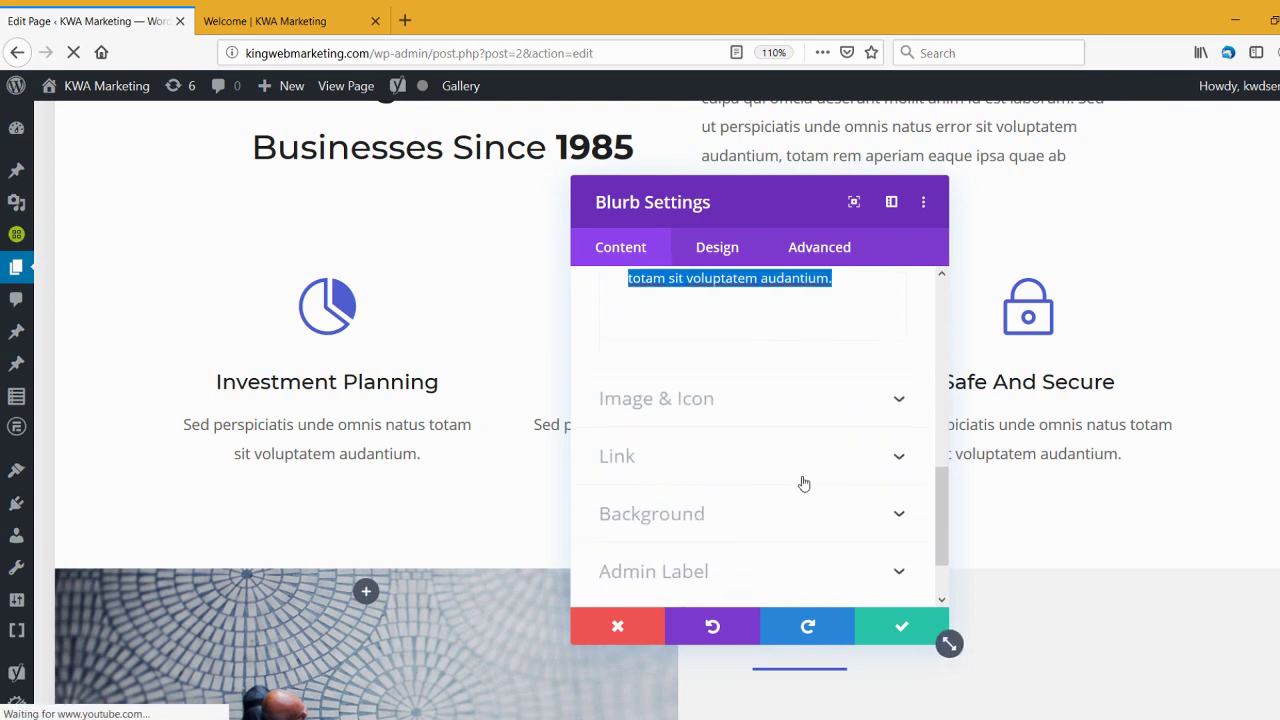
Try the lifebuoy and headphones icons on the Investment Planning blurb and return to the pie chart icon.
{"action": "left_click", "coordinate": [745, 401]}
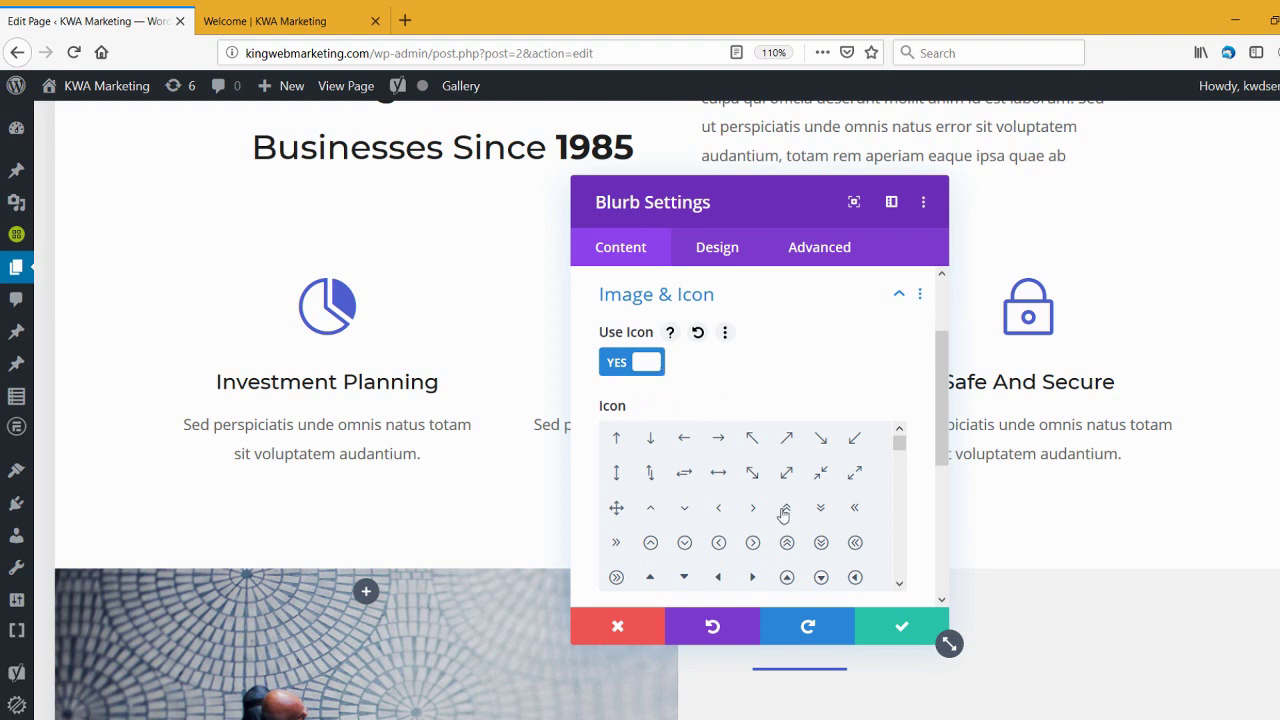
{"action": "scroll", "coordinate": [790, 513], "scroll_direction": "down", "scroll_amount": 8}
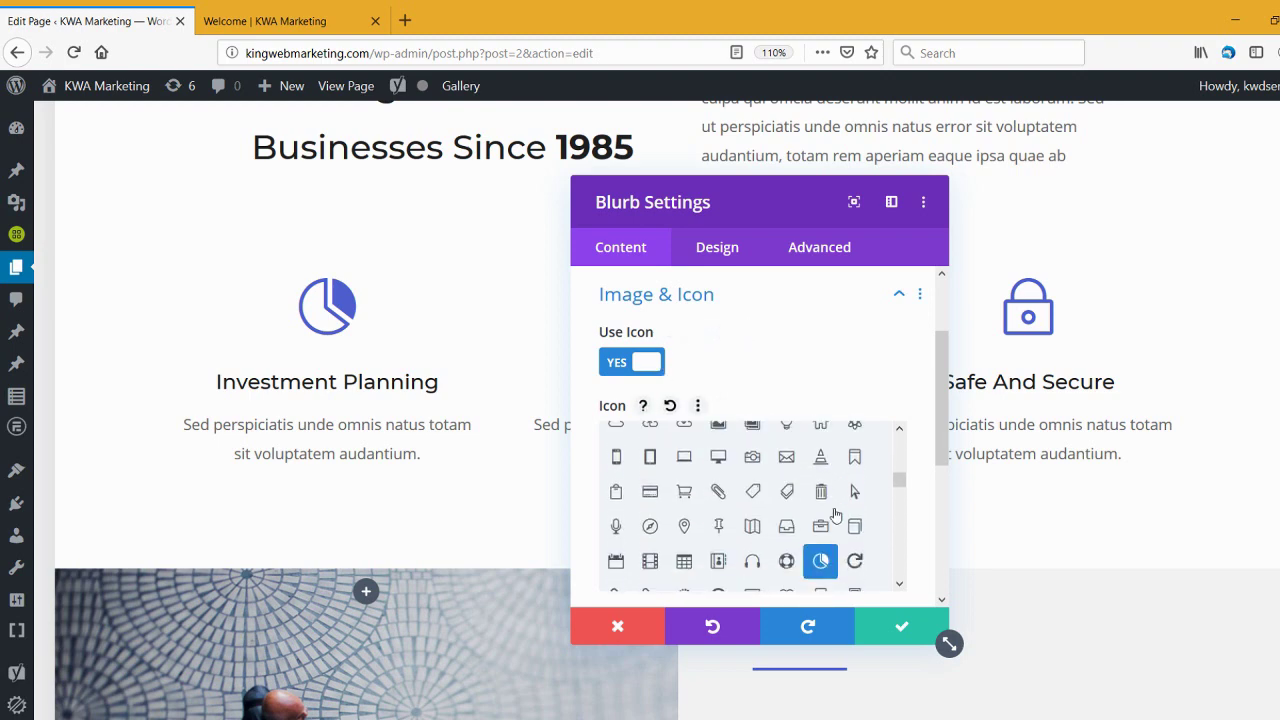
{"action": "scroll", "coordinate": [835, 513], "scroll_direction": "down", "scroll_amount": 2}
{"action": "left_click", "coordinate": [786, 455]}
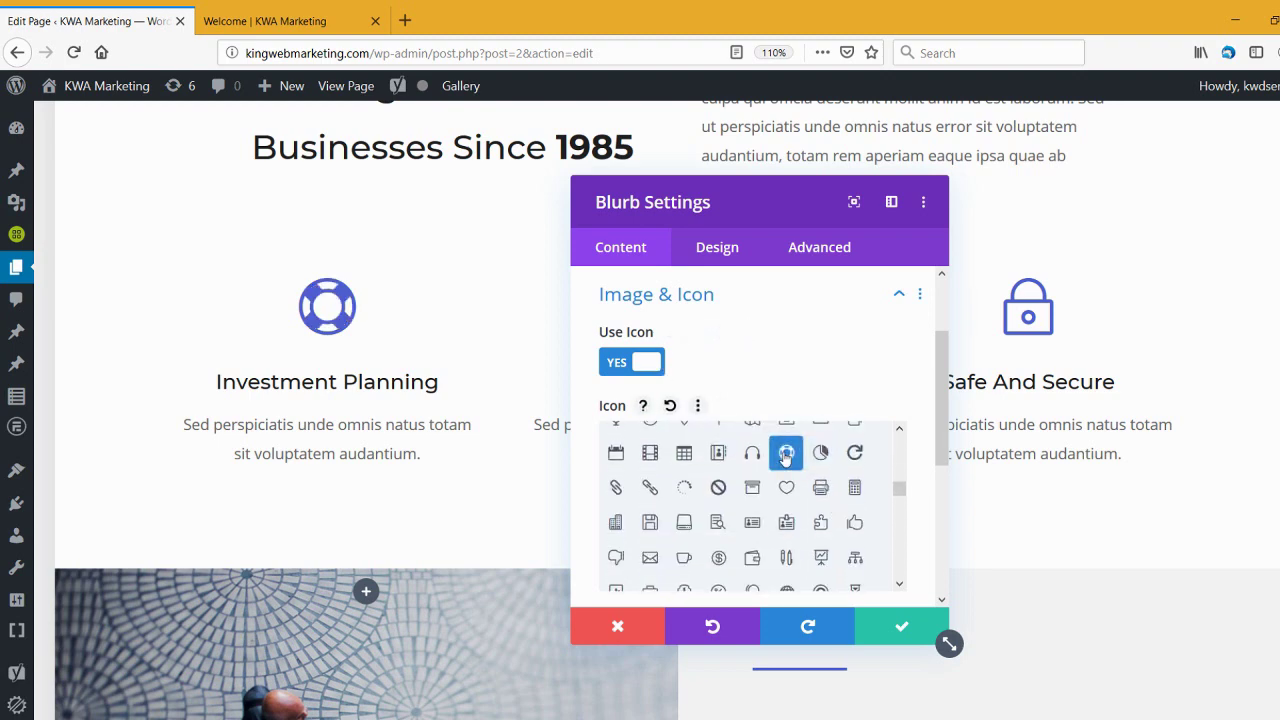
{"action": "left_click", "coordinate": [752, 453]}
{"action": "left_click", "coordinate": [820, 453]}
Examine the blurb's Link options, including the title and module link URLs and targets.
{"action": "scroll", "coordinate": [760, 452], "scroll_direction": "down", "scroll_amount": 4}
{"action": "scroll", "coordinate": [748, 450], "scroll_direction": "down", "scroll_amount": 3}
{"action": "scroll", "coordinate": [910, 481], "scroll_direction": "down", "scroll_amount": 5}
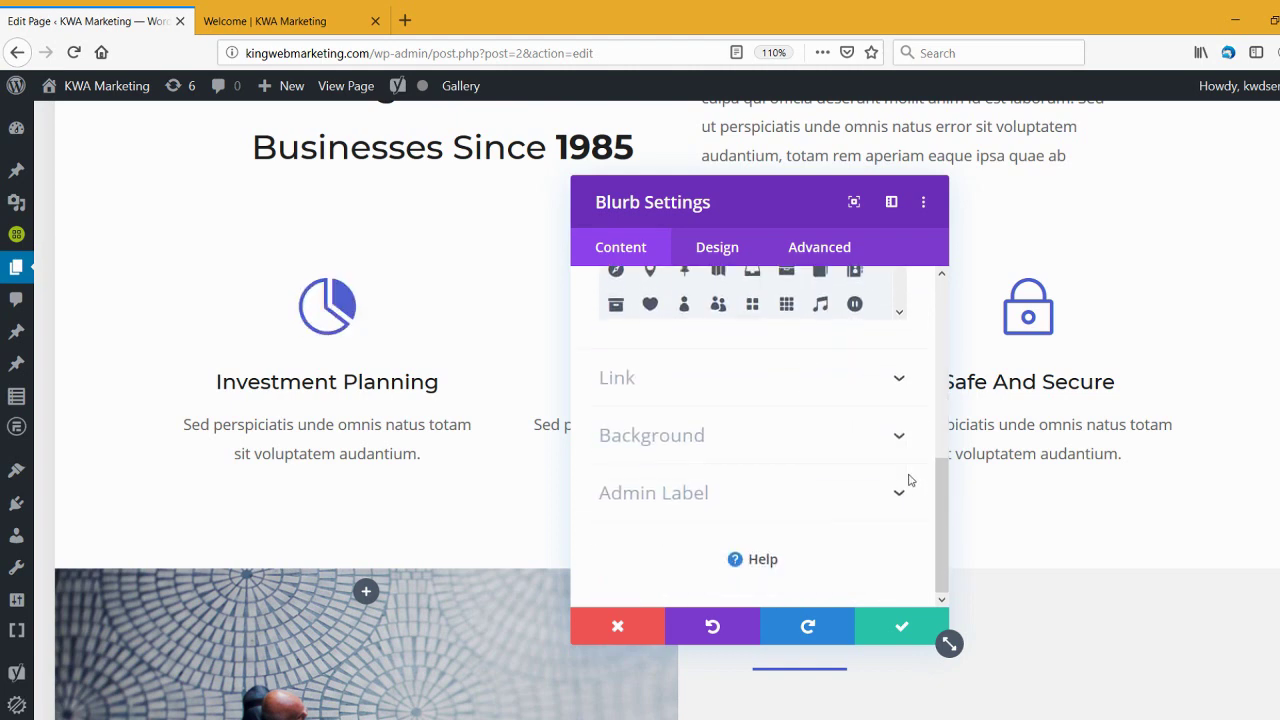
{"action": "left_click", "coordinate": [710, 390]}
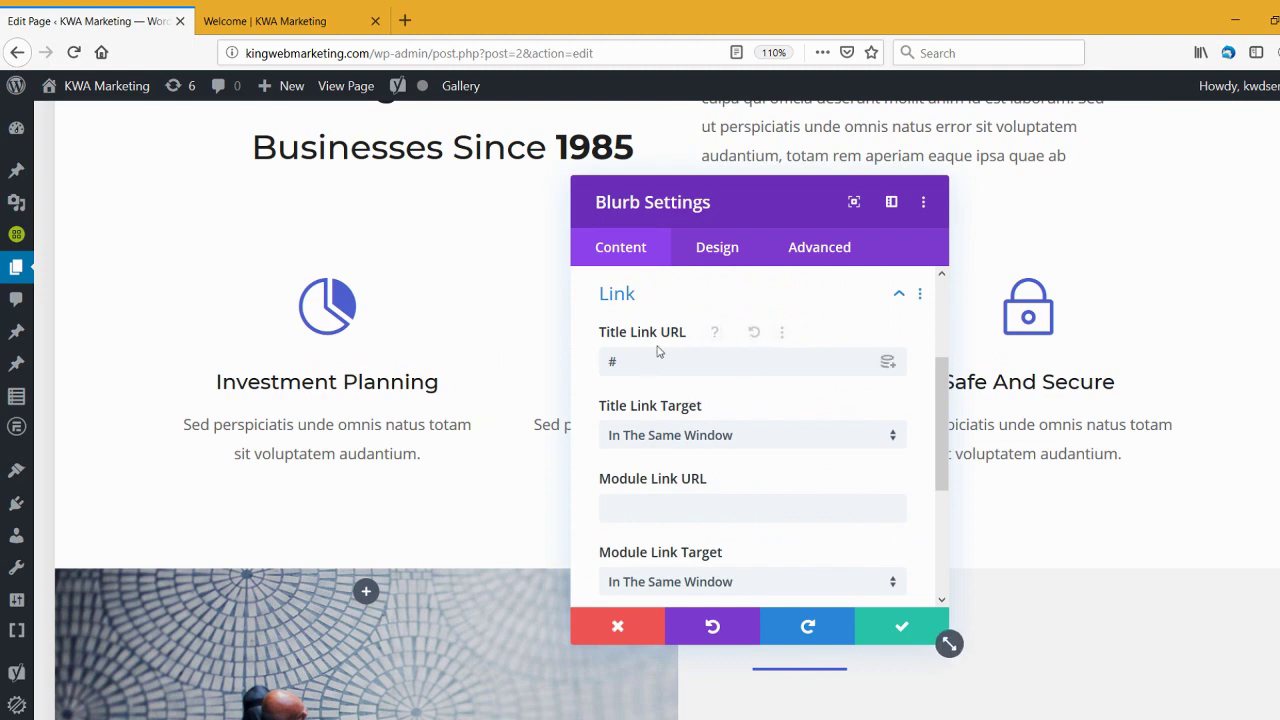
Try yellow, green and blue (#0c71c3) as the icon color in the blurb's Design options.
{"action": "left_click", "coordinate": [712, 249]}
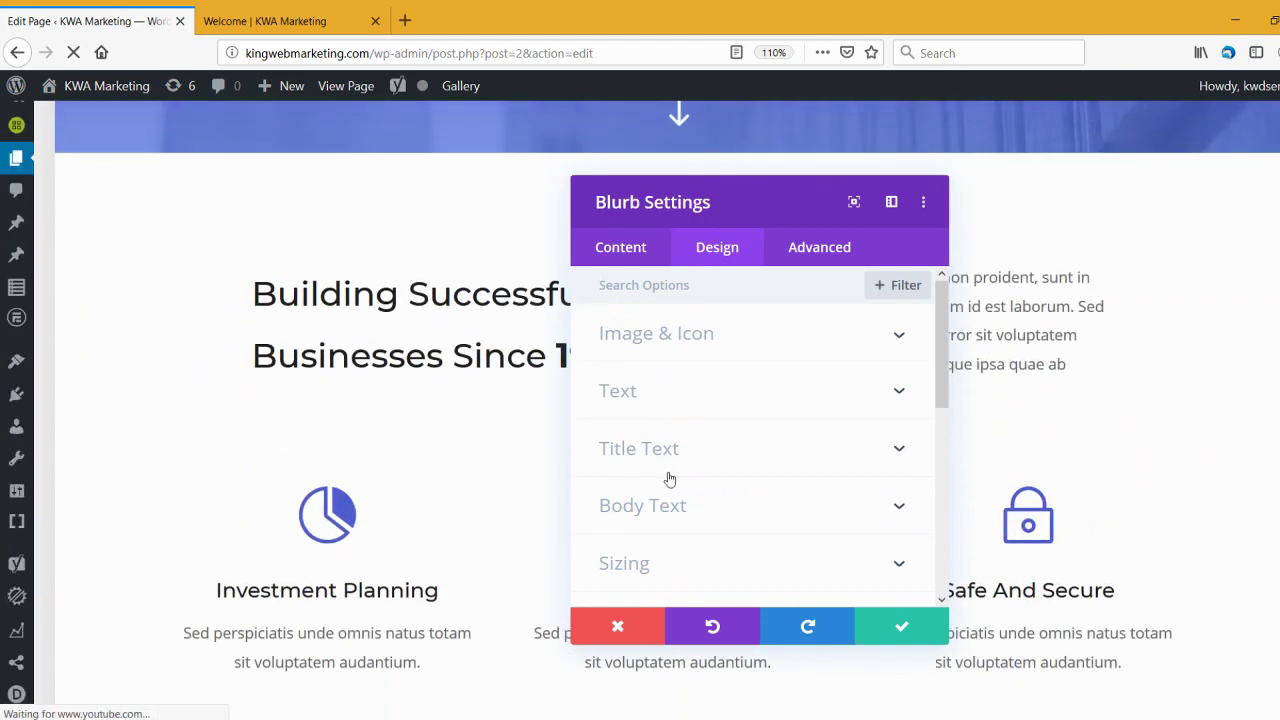
{"action": "left_click", "coordinate": [693, 335]}
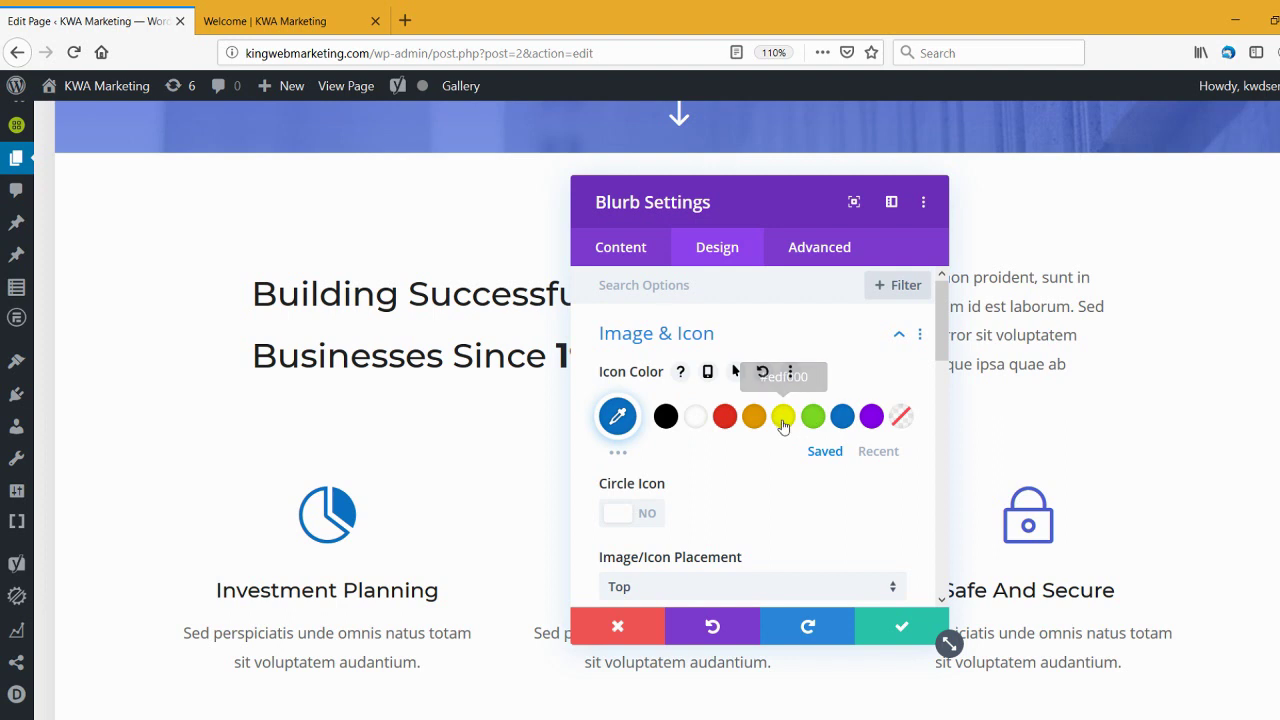
{"action": "left_click", "coordinate": [783, 418]}
{"action": "left_click", "coordinate": [813, 418]}
{"action": "left_click", "coordinate": [843, 420]}
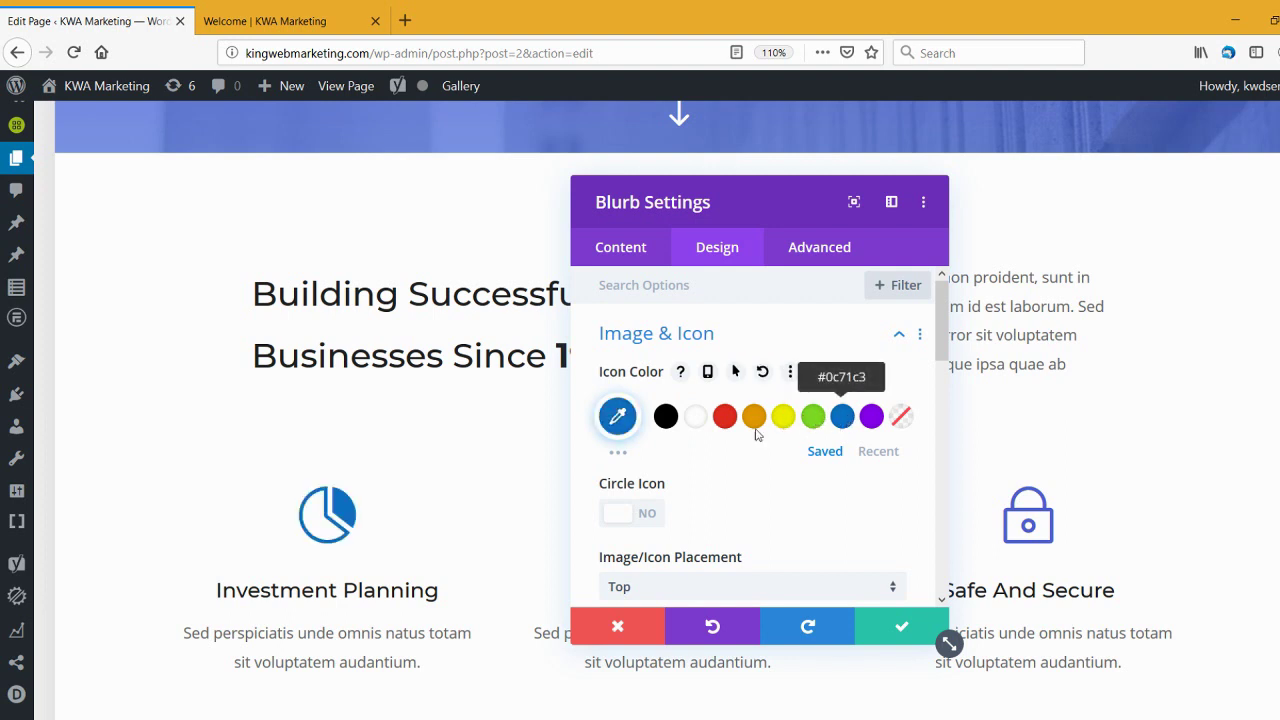
Try the Left image/icon placement on the Investment Planning blurb and return it to Top.
{"action": "scroll", "coordinate": [680, 457], "scroll_direction": "down", "scroll_amount": 2}
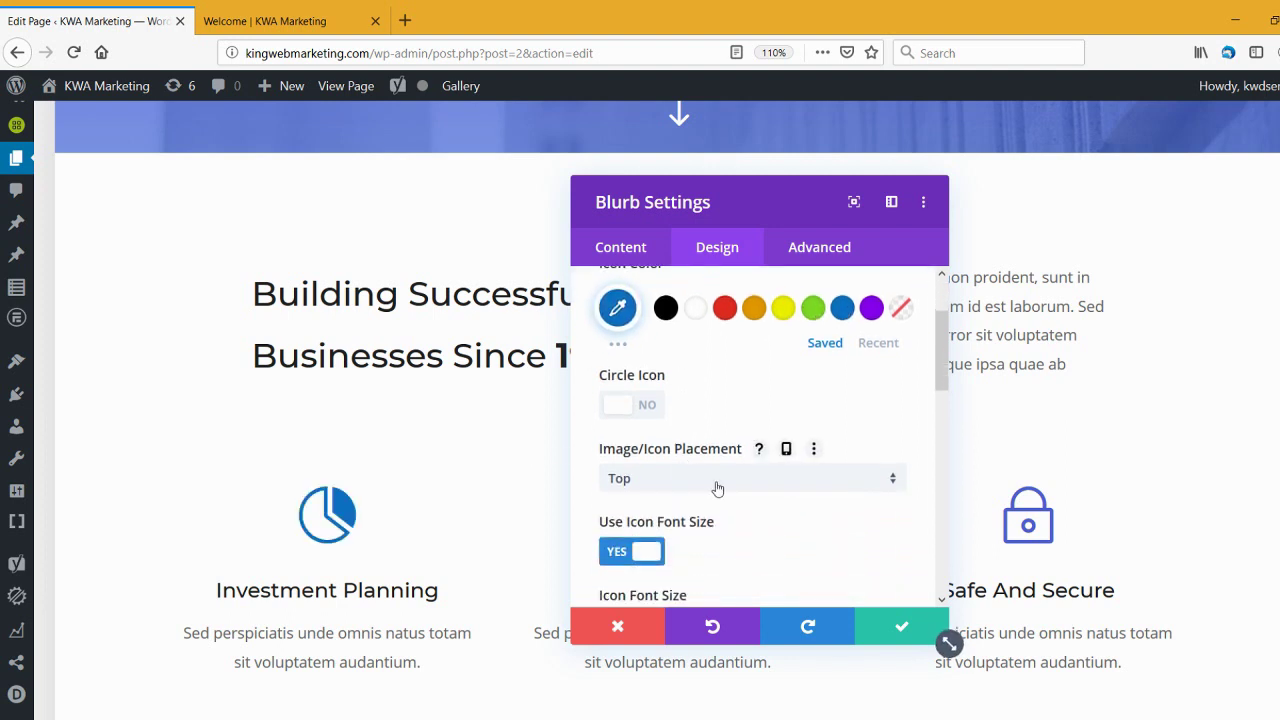
{"action": "left_click", "coordinate": [717, 488]}
{"action": "left_click", "coordinate": [709, 527]}
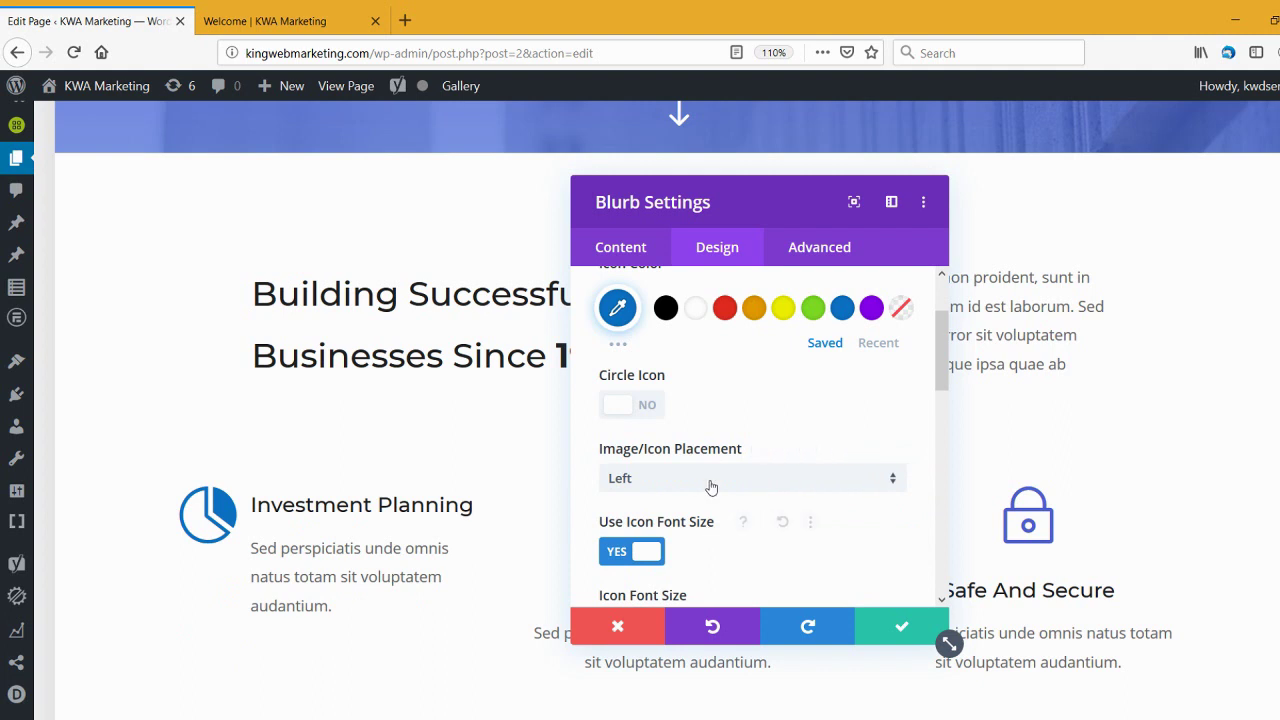
{"action": "left_click", "coordinate": [711, 487]}
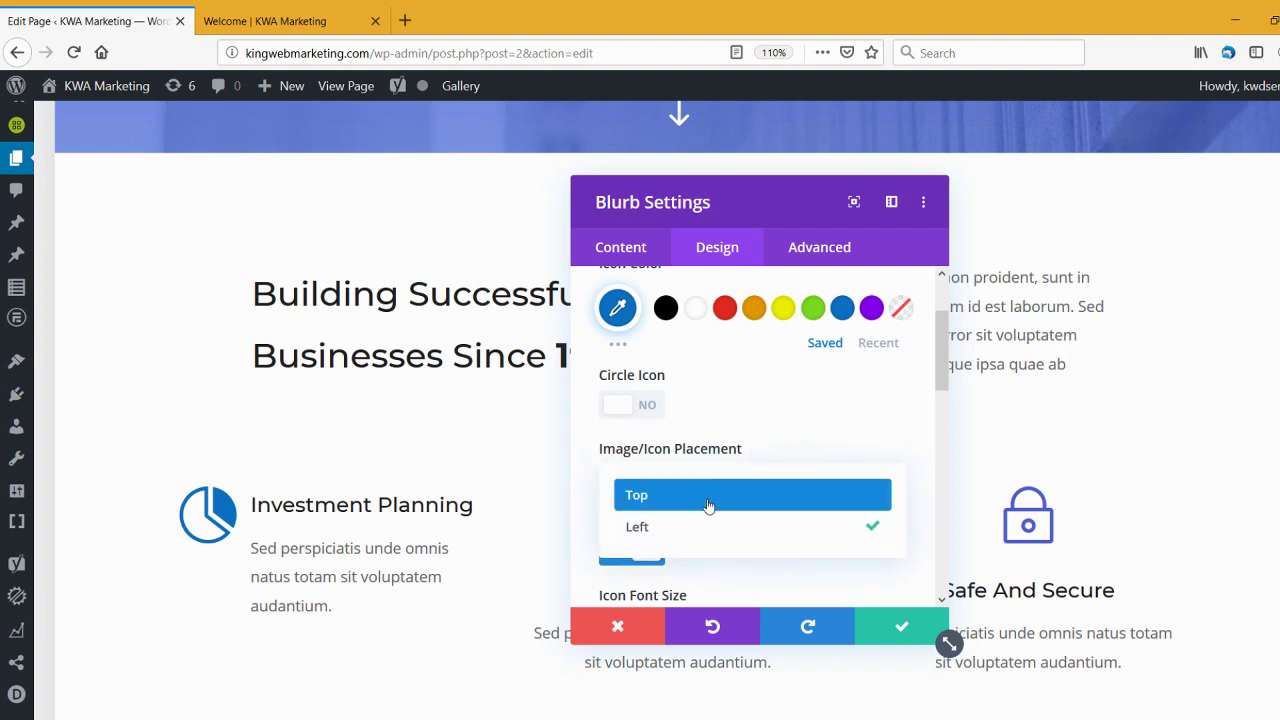
{"action": "left_click", "coordinate": [708, 497]}
Examine the blurb's icon font size and text design options and close its settings without saving the changes.
{"action": "scroll", "coordinate": [708, 500], "scroll_direction": "down", "scroll_amount": 3}
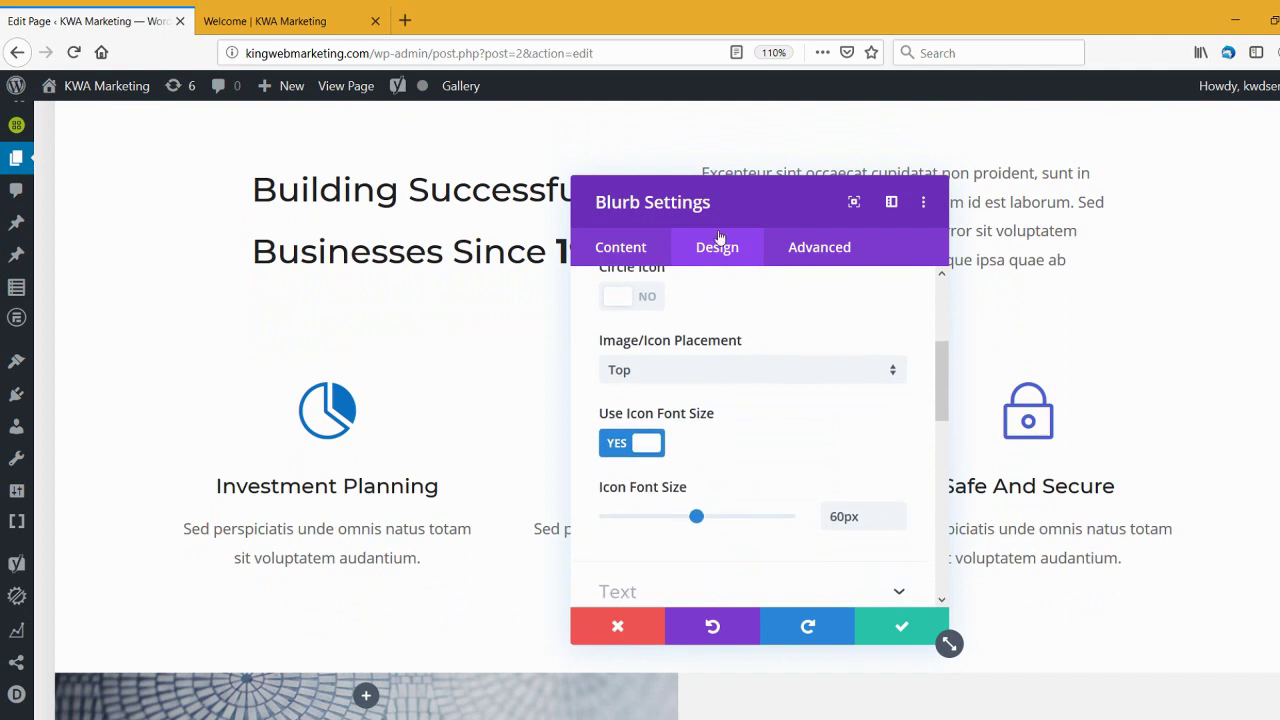
{"action": "scroll", "coordinate": [714, 390], "scroll_direction": "down", "scroll_amount": 4}
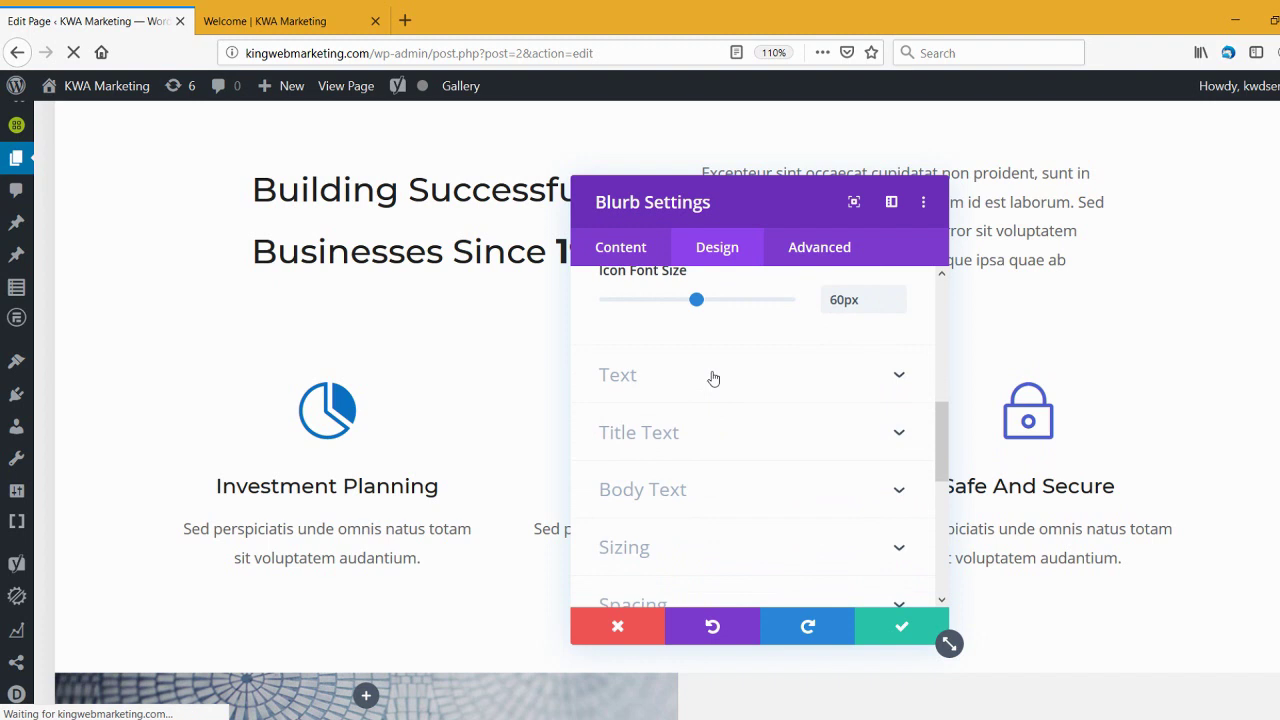
{"action": "left_click", "coordinate": [713, 376]}
{"action": "scroll", "coordinate": [711, 371], "scroll_direction": "down", "scroll_amount": 2}
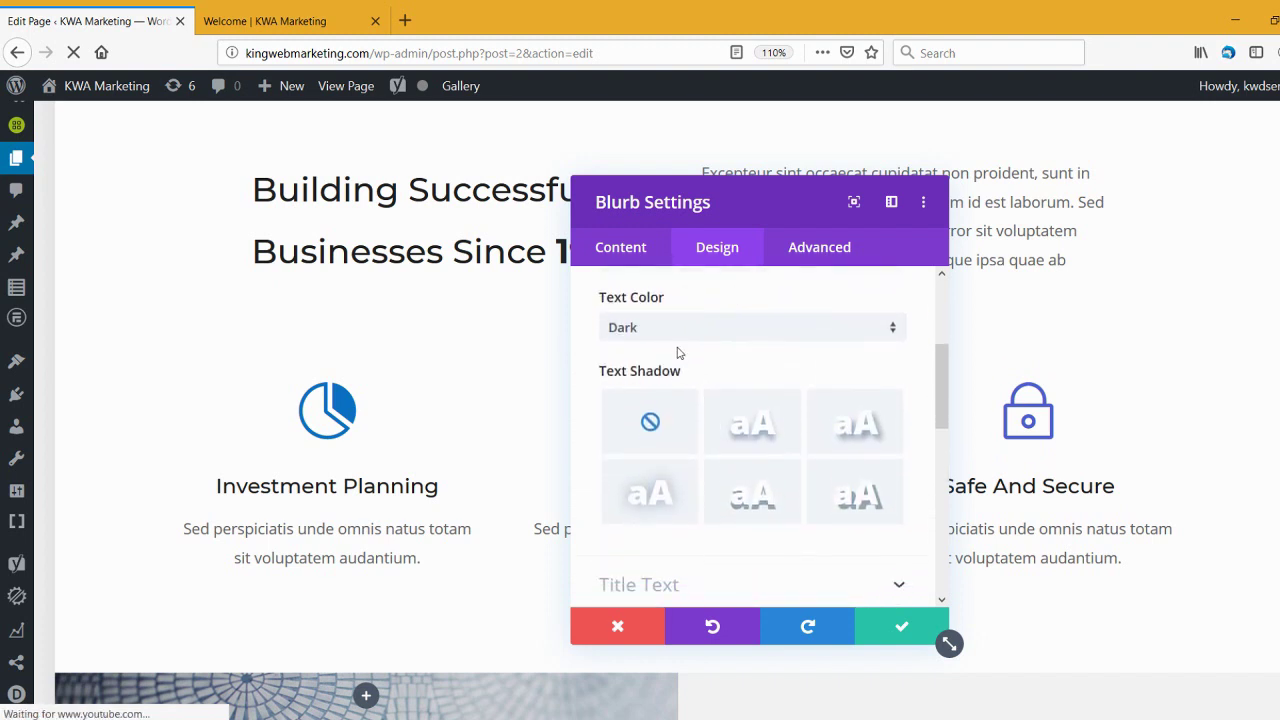
{"action": "scroll", "coordinate": [677, 353], "scroll_direction": "down", "scroll_amount": 4}
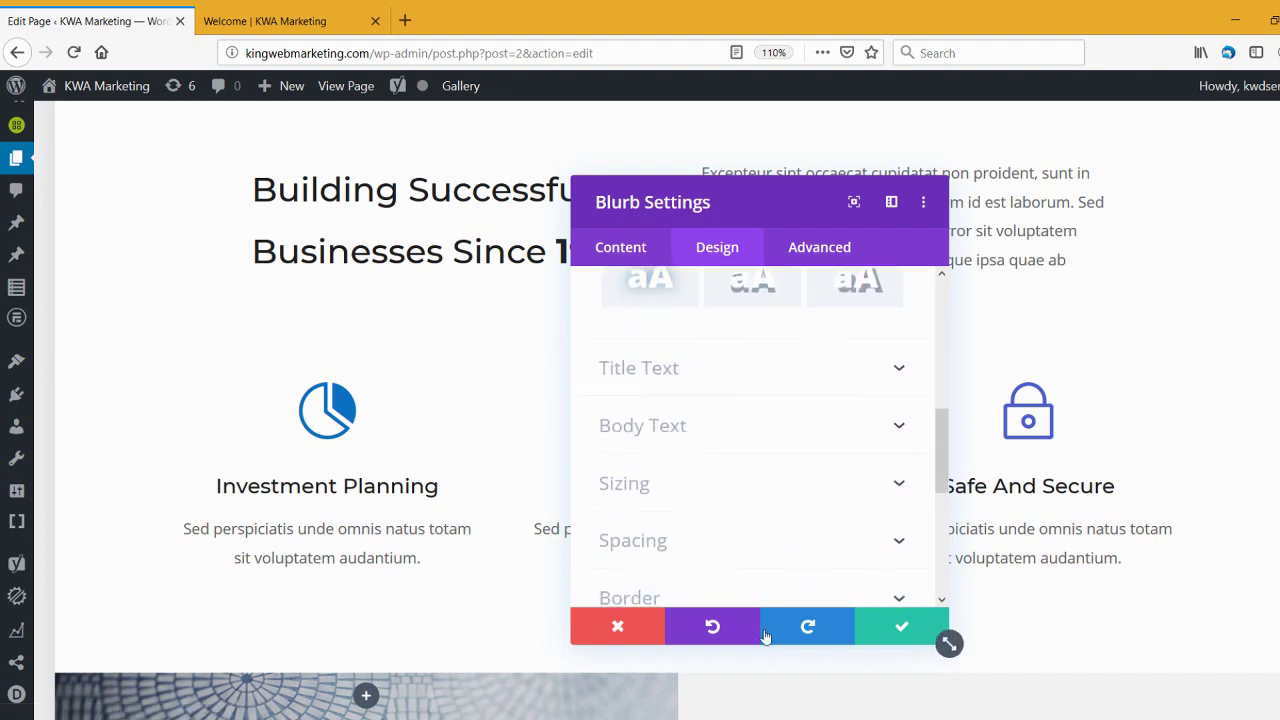
{"action": "left_click", "coordinate": [617, 626]}
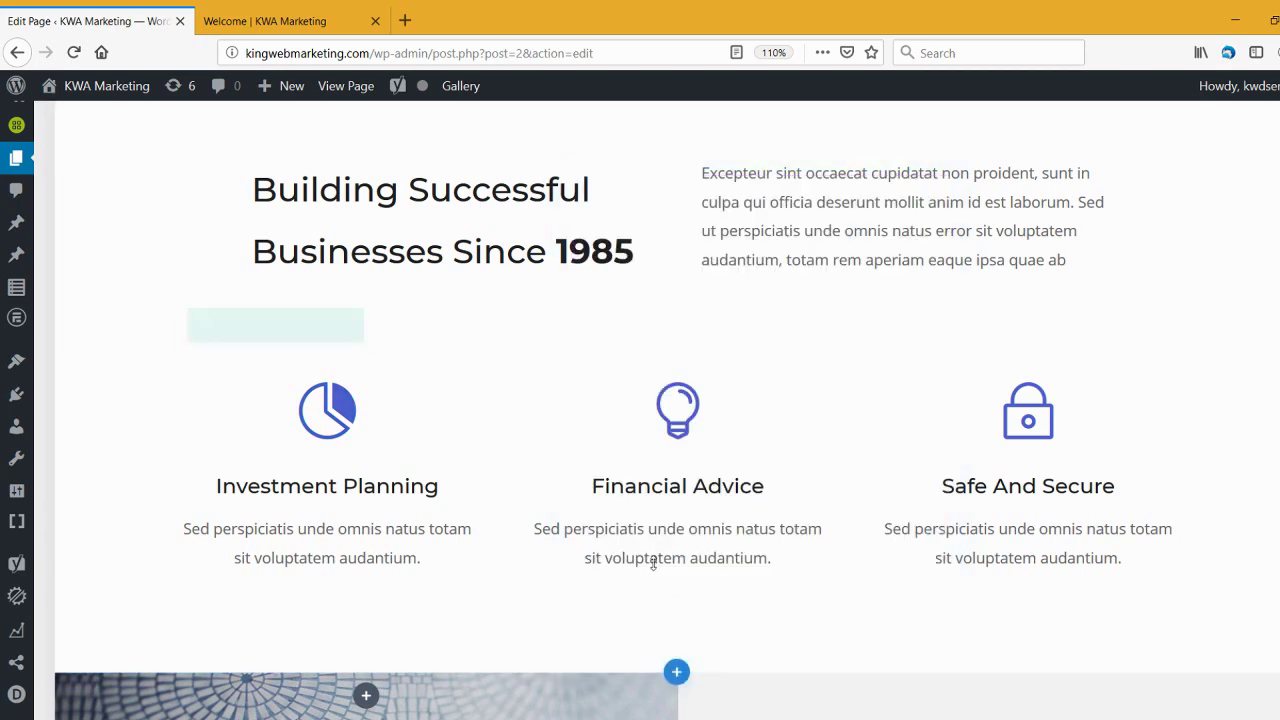
Look through the Welcome page's sections from the hero down past the blurbs, the Making an Impact section and the video.
{"action": "scroll", "coordinate": [568, 547], "scroll_direction": "down", "scroll_amount": 6}
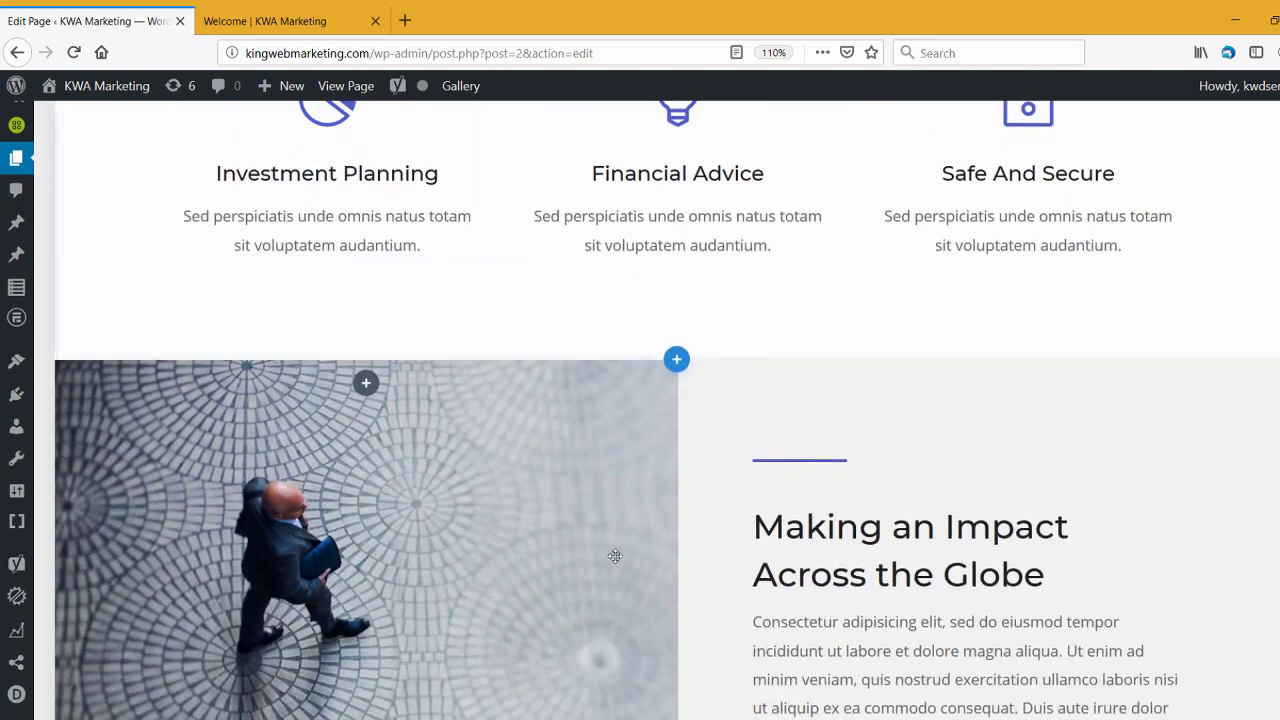
{"action": "scroll", "coordinate": [694, 576], "scroll_direction": "down", "scroll_amount": 3}
{"action": "scroll", "coordinate": [694, 576], "scroll_direction": "up", "scroll_amount": 3}
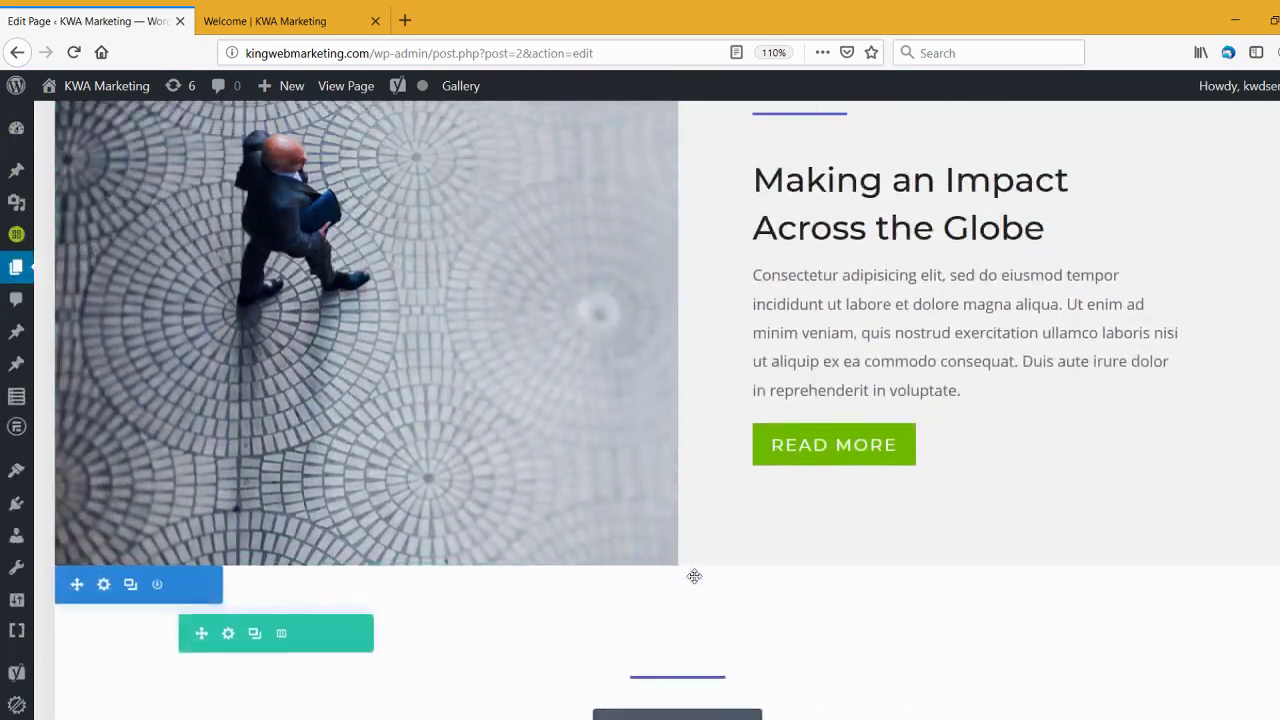
{"action": "scroll", "coordinate": [746, 577], "scroll_direction": "up", "scroll_amount": 5}
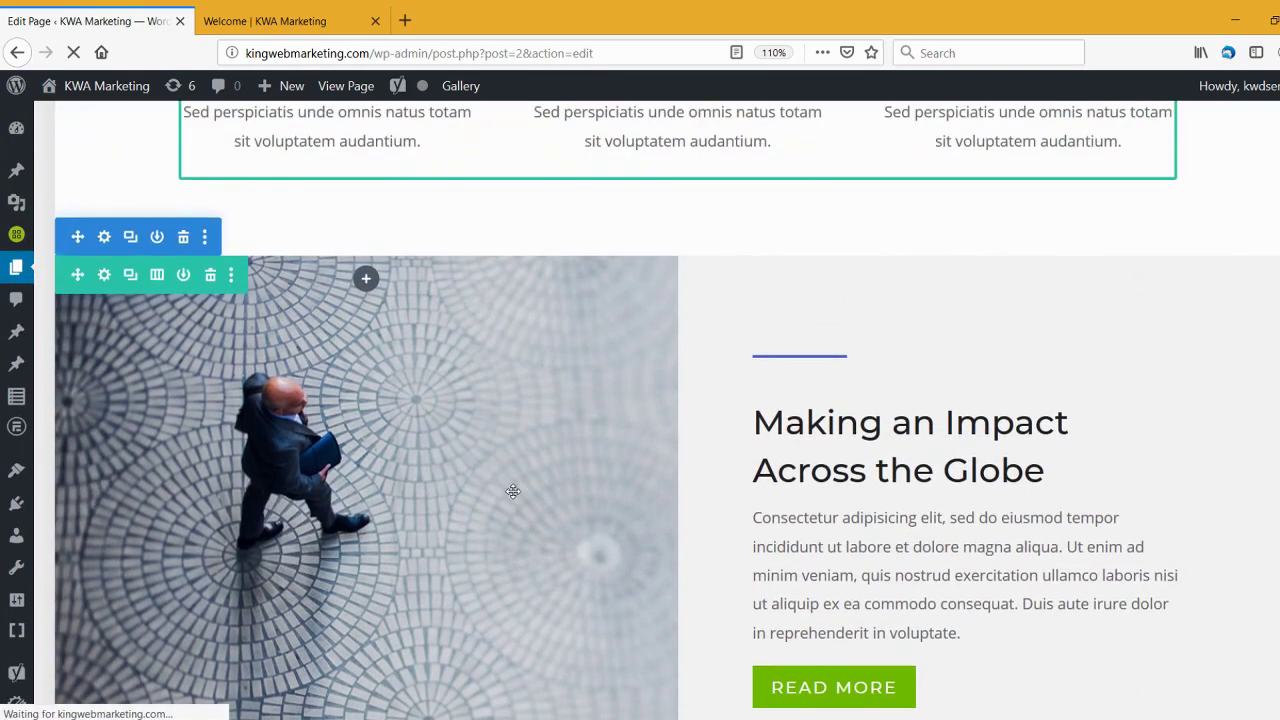
{"action": "scroll", "coordinate": [688, 527], "scroll_direction": "up", "scroll_amount": 5}
{"action": "scroll", "coordinate": [690, 535], "scroll_direction": "down", "scroll_amount": 15}
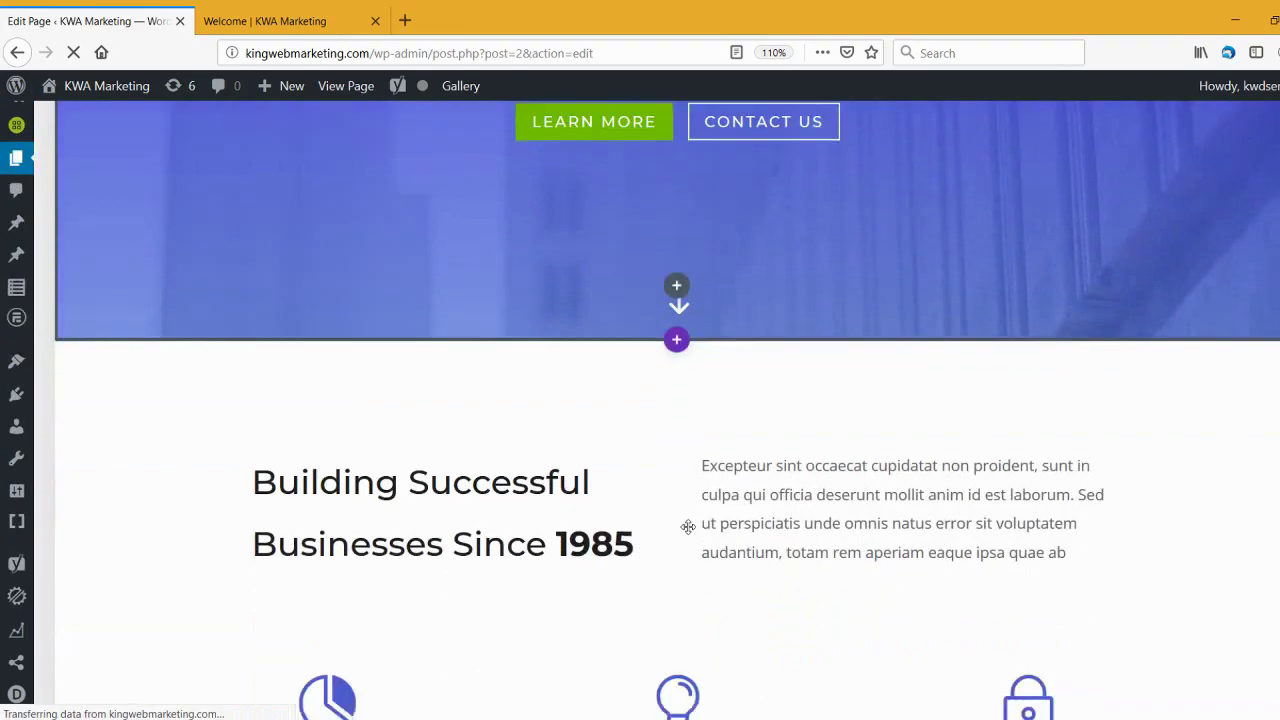
{"action": "scroll", "coordinate": [690, 535], "scroll_direction": "down", "scroll_amount": 14}
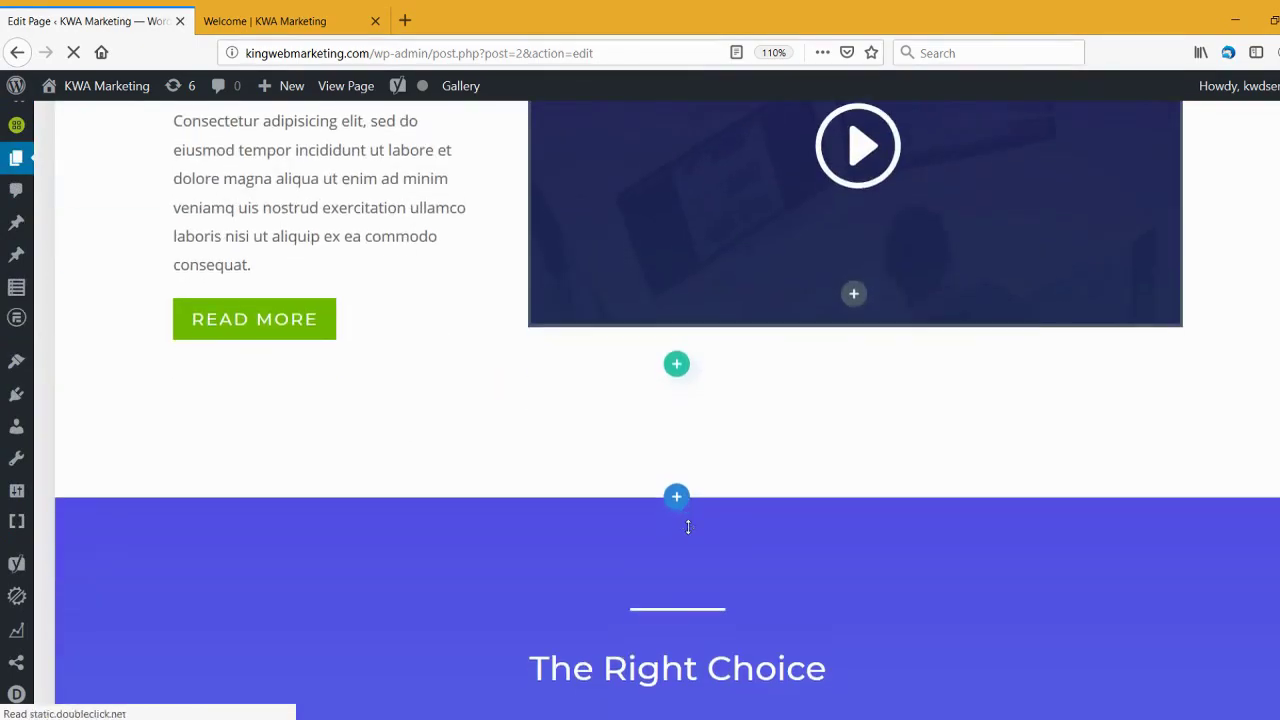
Replace the headphones image under Featured Case Studies with business-05.jpg from the media library and save the image settings.
{"action": "scroll", "coordinate": [688, 527], "scroll_direction": "down", "scroll_amount": 3}
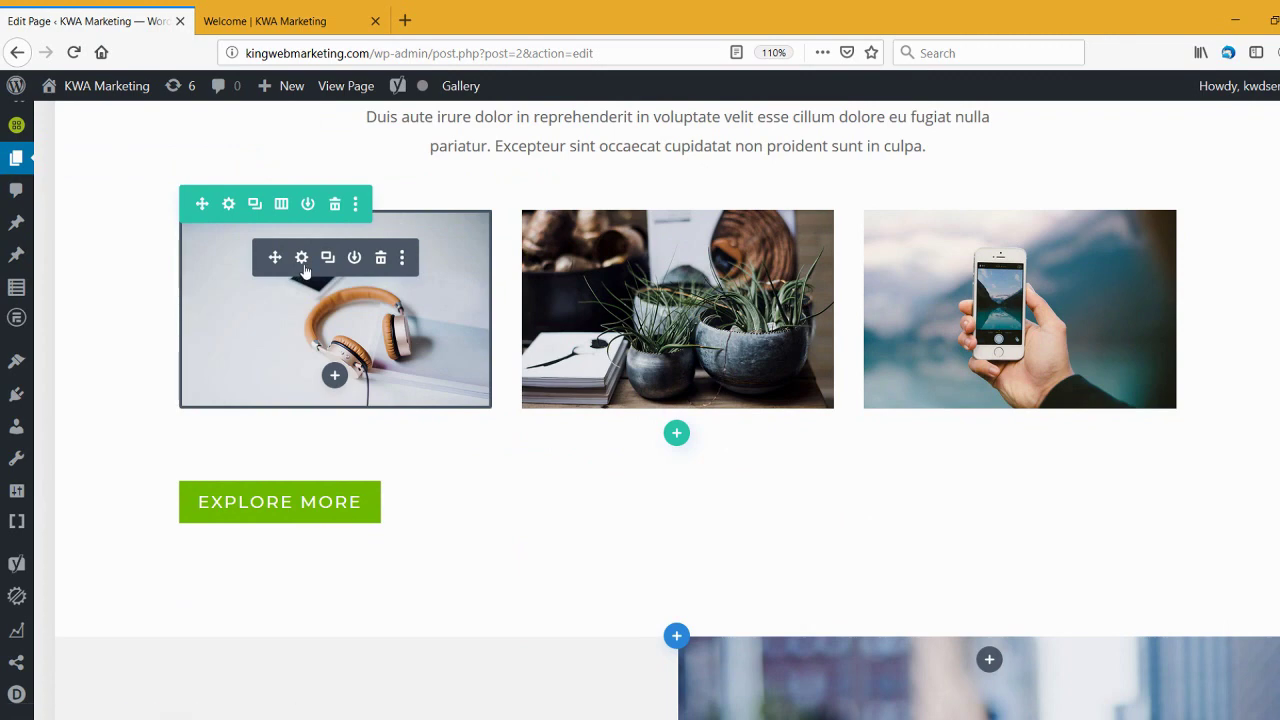
{"action": "left_click", "coordinate": [301, 257]}
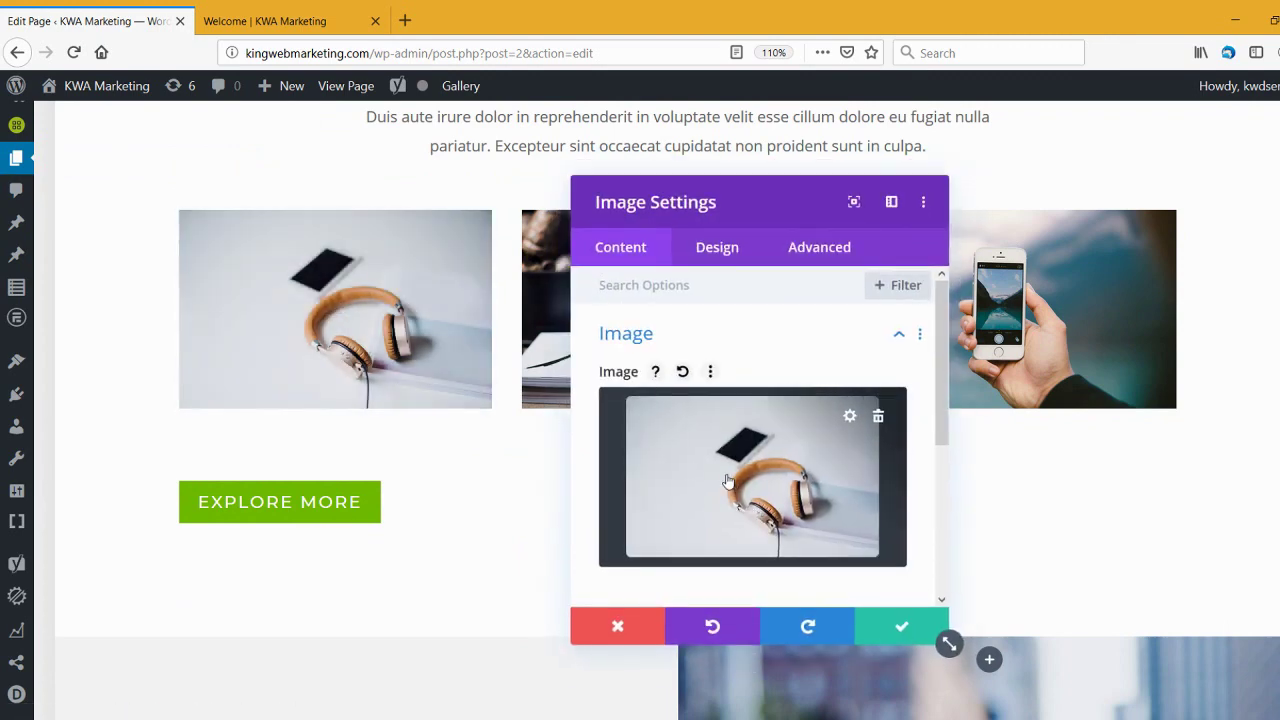
{"action": "left_click", "coordinate": [728, 481]}
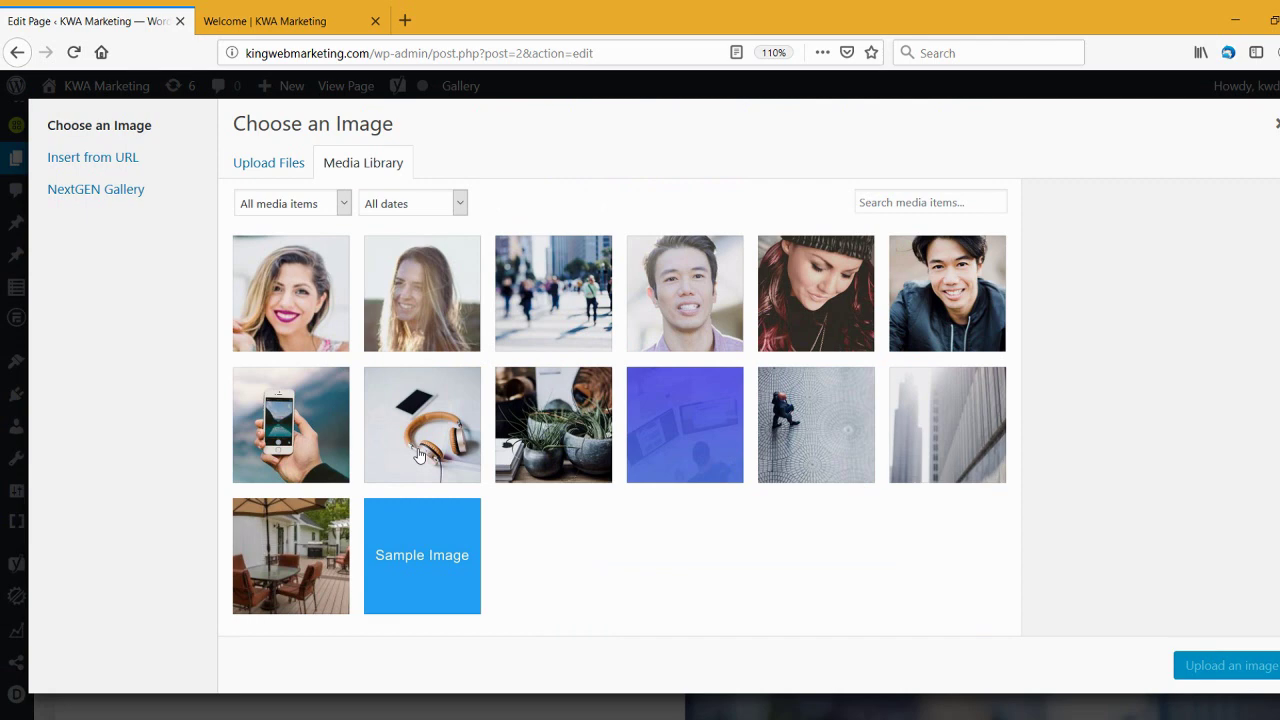
{"action": "left_click", "coordinate": [319, 441]}
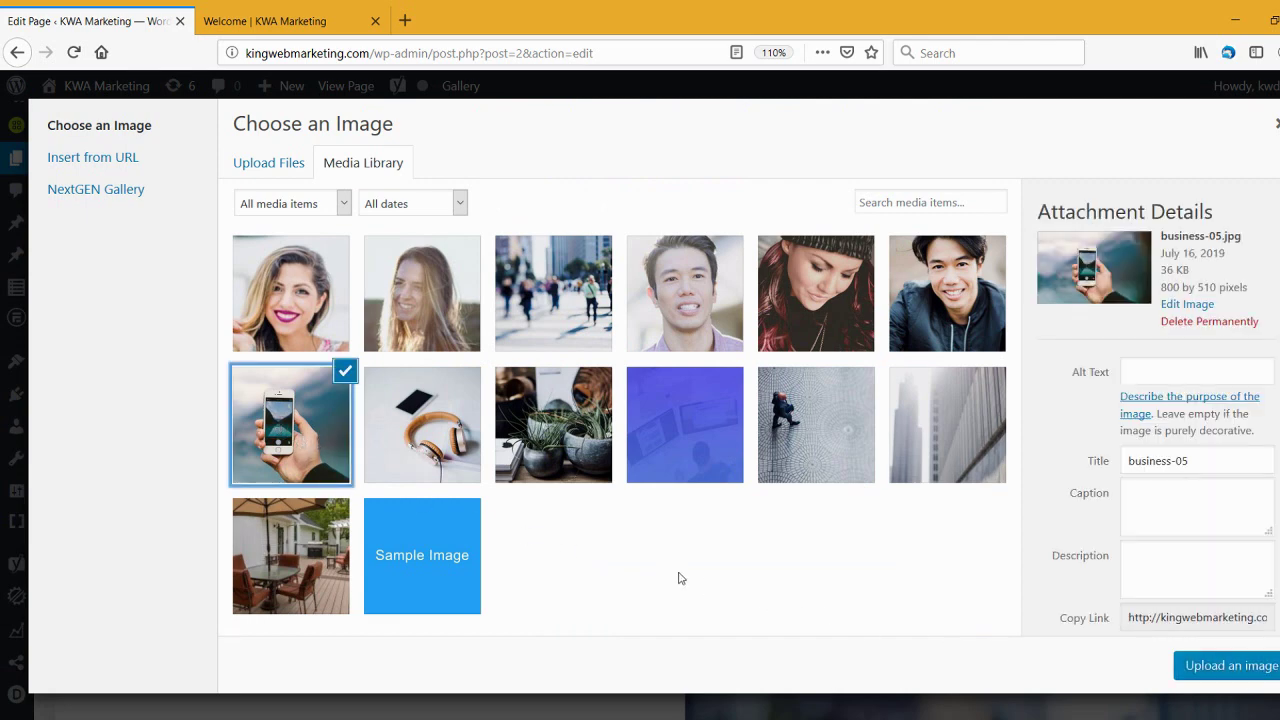
{"action": "left_click", "coordinate": [1197, 668]}
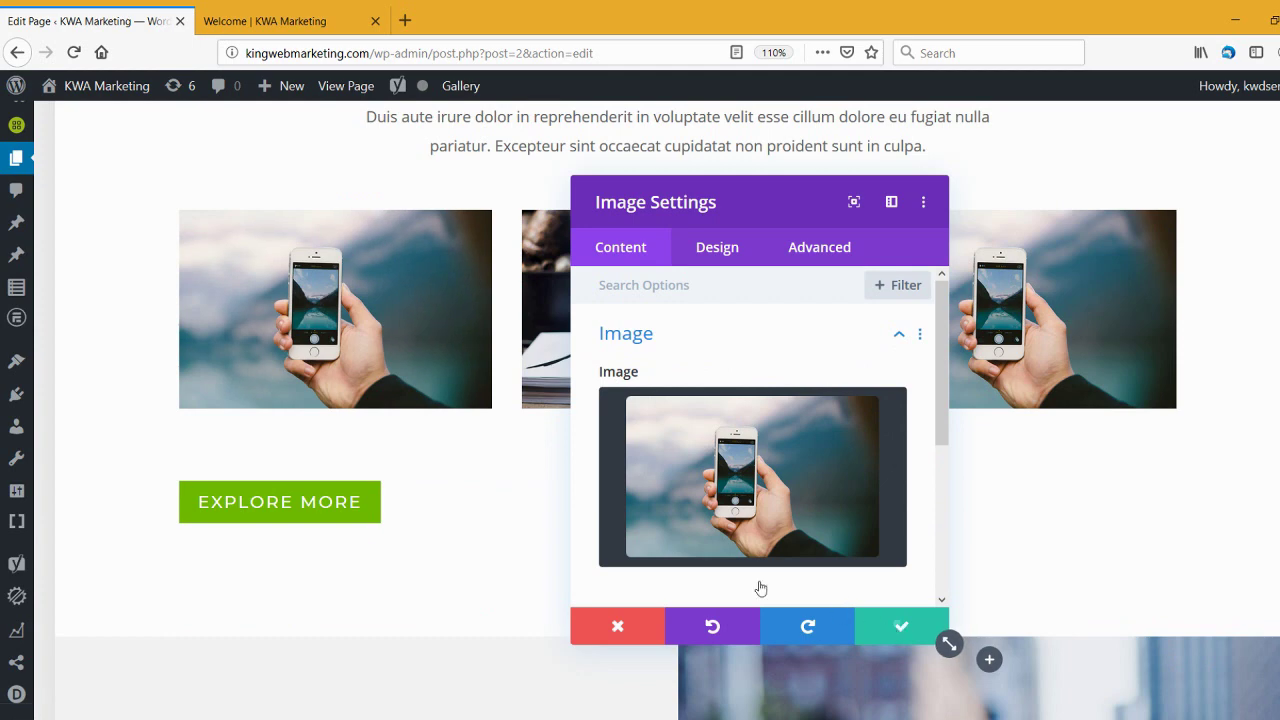
{"action": "left_click", "coordinate": [880, 626]}
Examine the Explore More button's text and link settings and close them without saving.
{"action": "mouse_move", "coordinate": [292, 508]}
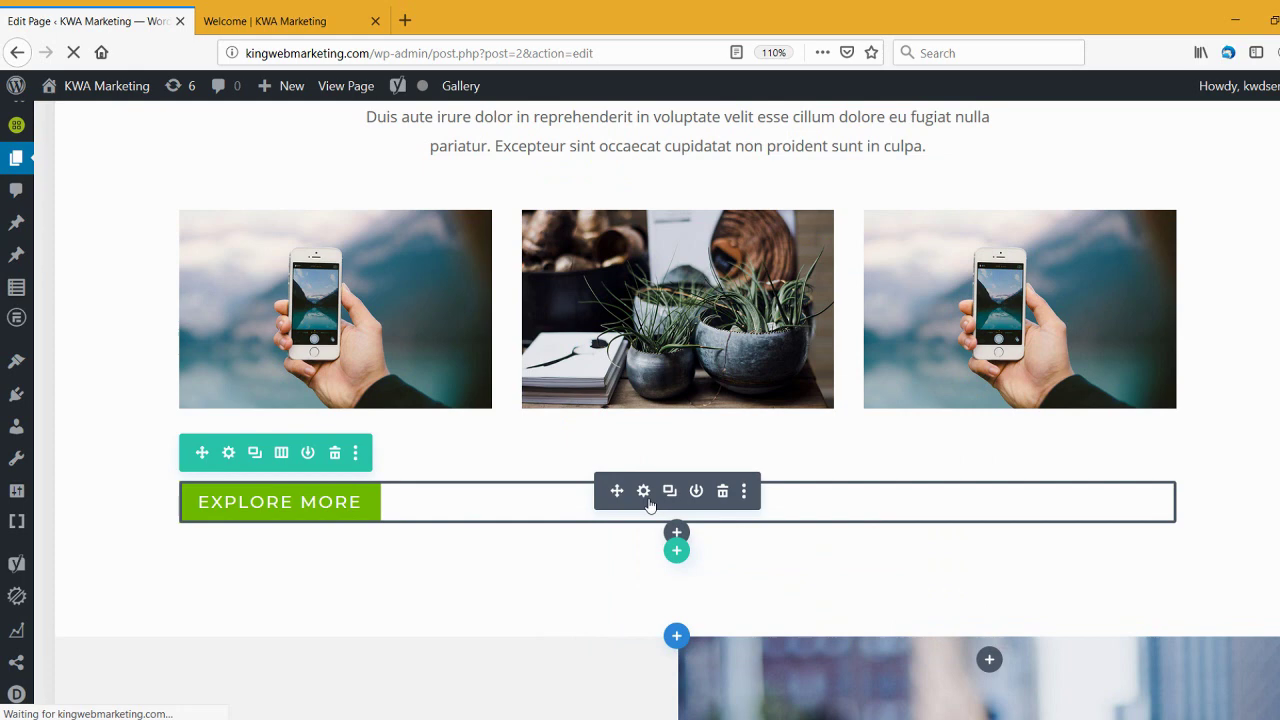
{"action": "left_click", "coordinate": [645, 492]}
{"action": "left_click", "coordinate": [717, 398]}
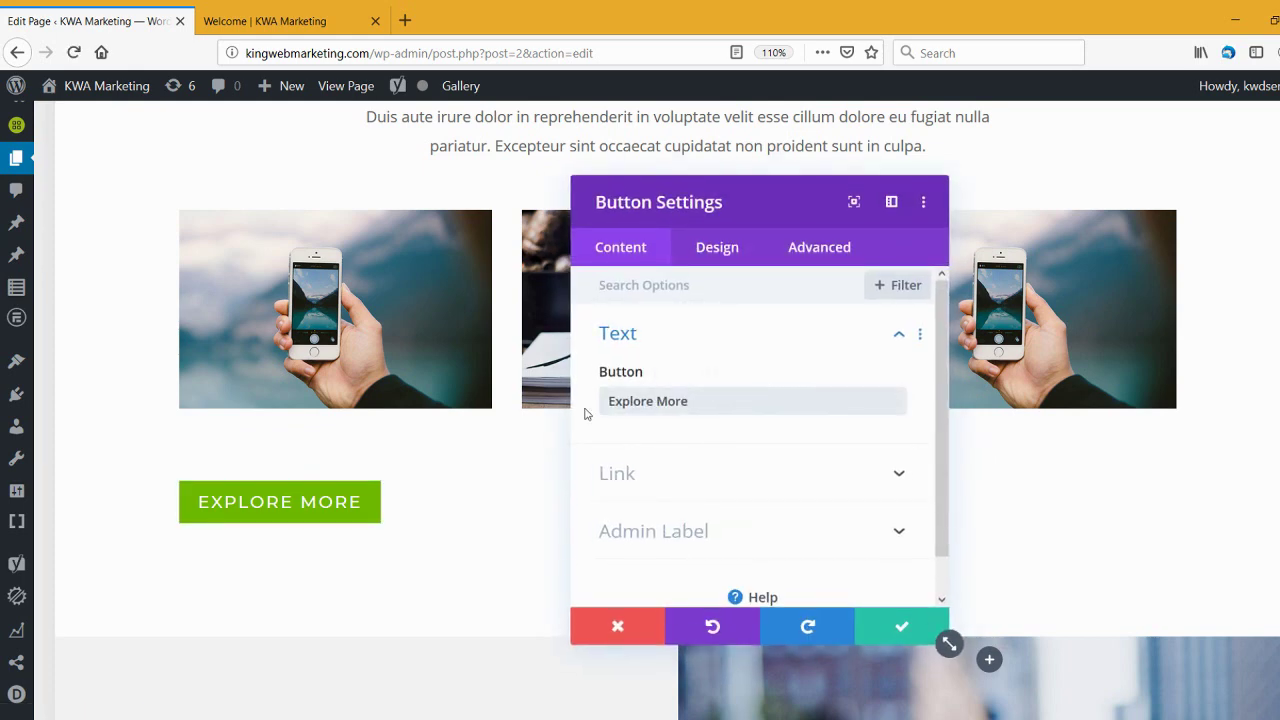
{"action": "left_click", "coordinate": [675, 480]}
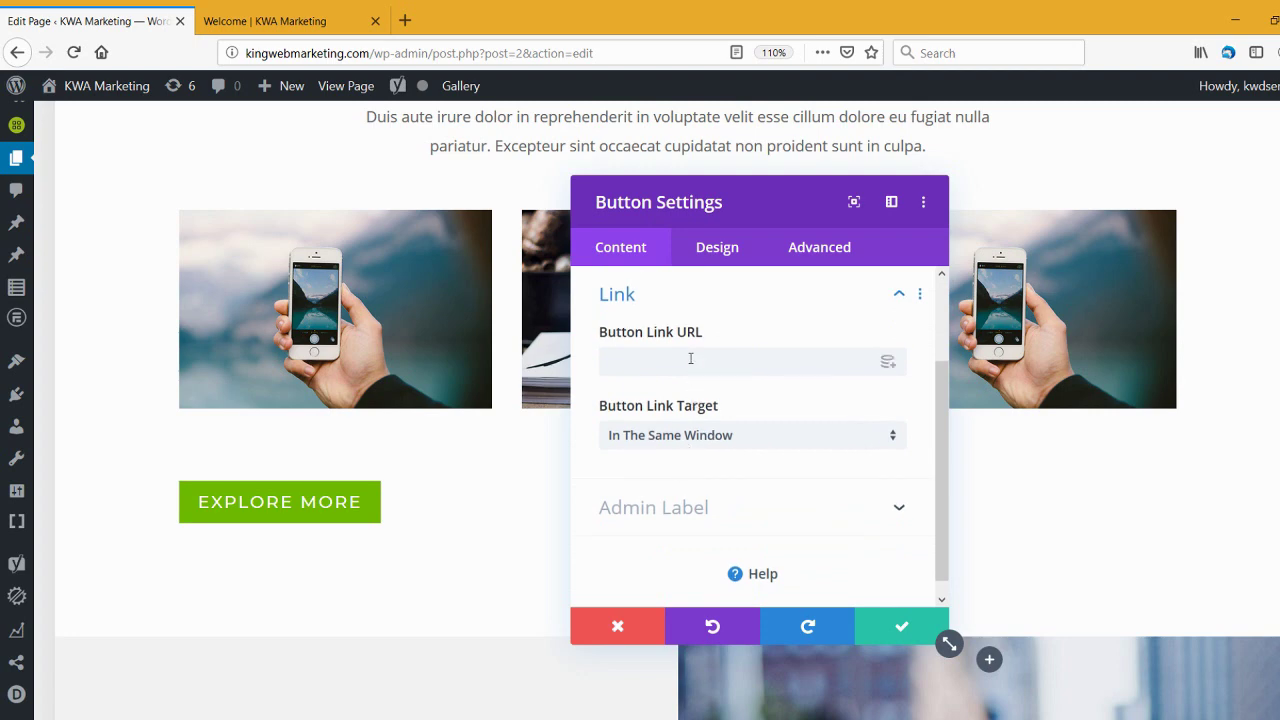
{"action": "left_click", "coordinate": [619, 627]}
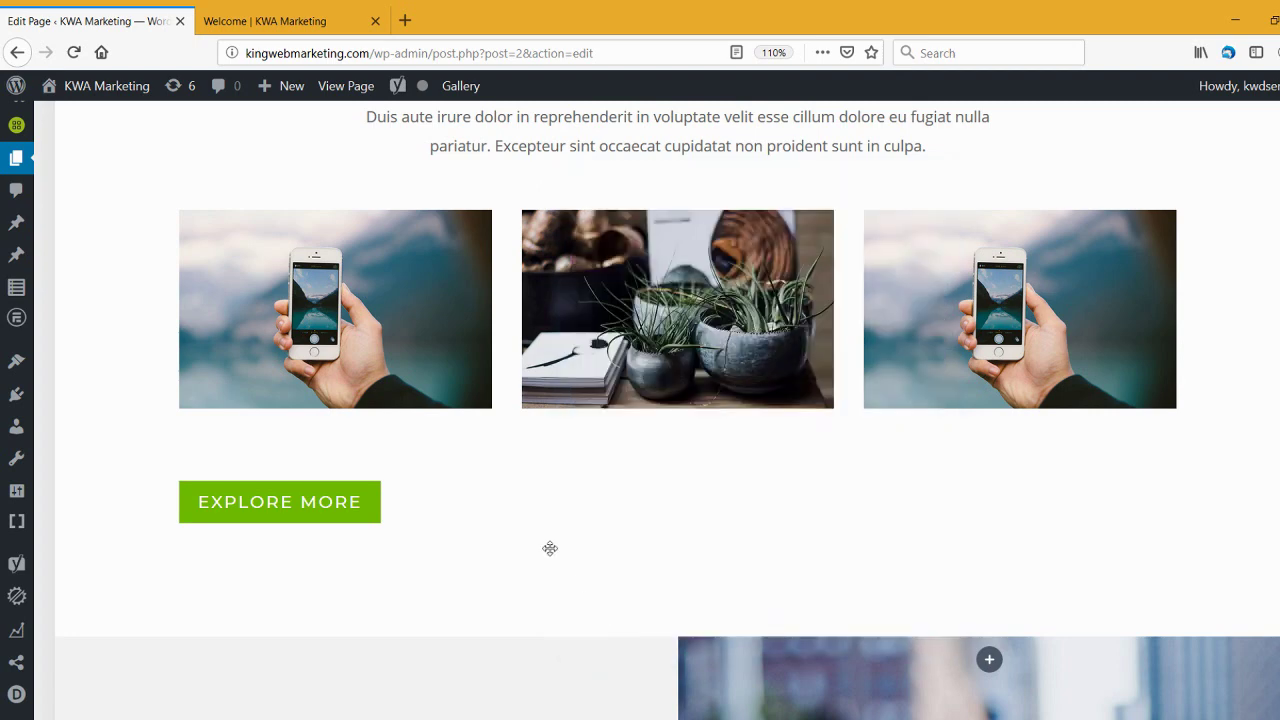
Preview the Welcome page in tablet view and look through its sections.
{"action": "scroll", "coordinate": [512, 462], "scroll_direction": "down", "scroll_amount": 3}
{"action": "scroll", "coordinate": [512, 462], "scroll_direction": "down", "scroll_amount": 2}
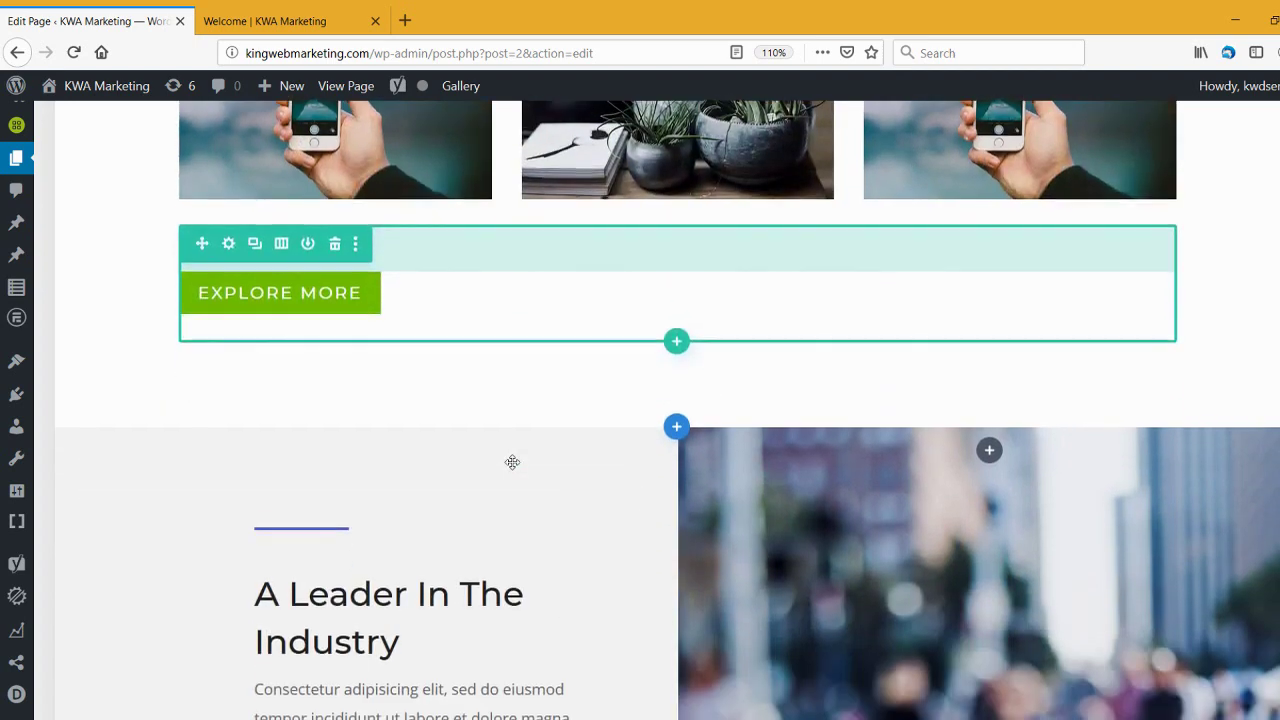
{"action": "scroll", "coordinate": [512, 462], "scroll_direction": "up", "scroll_amount": 7}
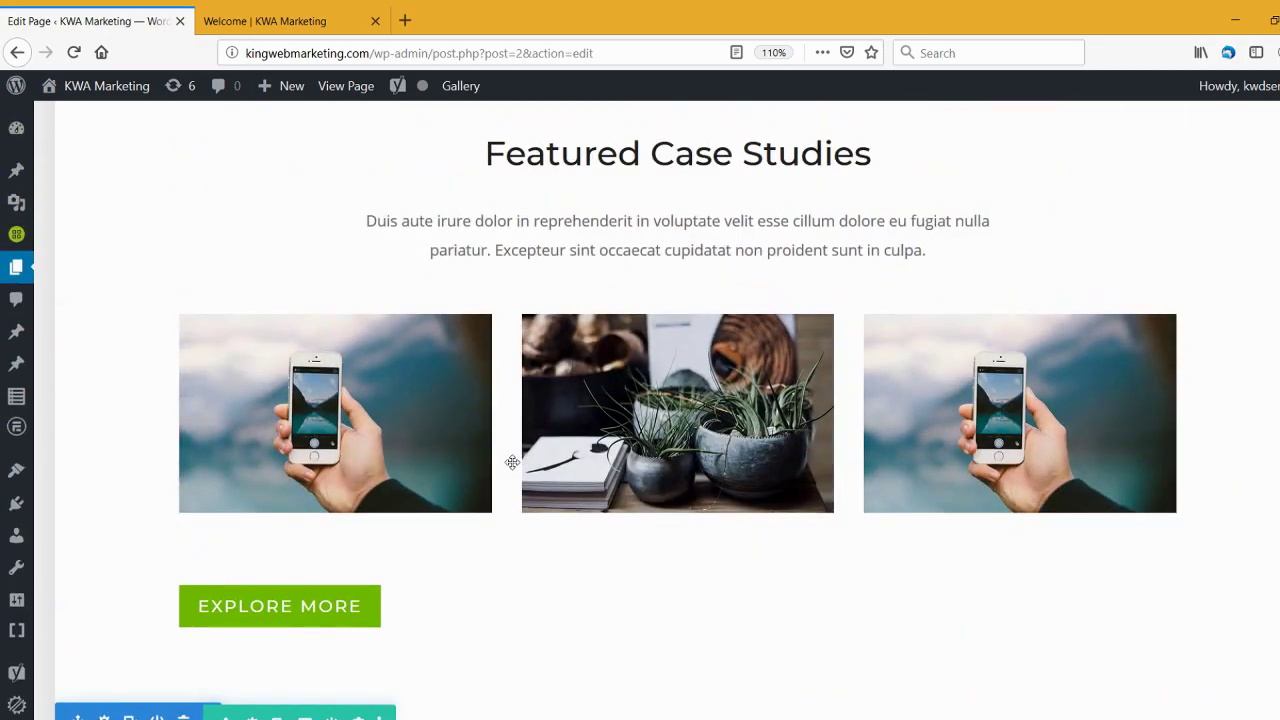
{"action": "scroll", "coordinate": [520, 470], "scroll_direction": "up", "scroll_amount": 11}
{"action": "scroll", "coordinate": [529, 479], "scroll_direction": "up", "scroll_amount": 20}
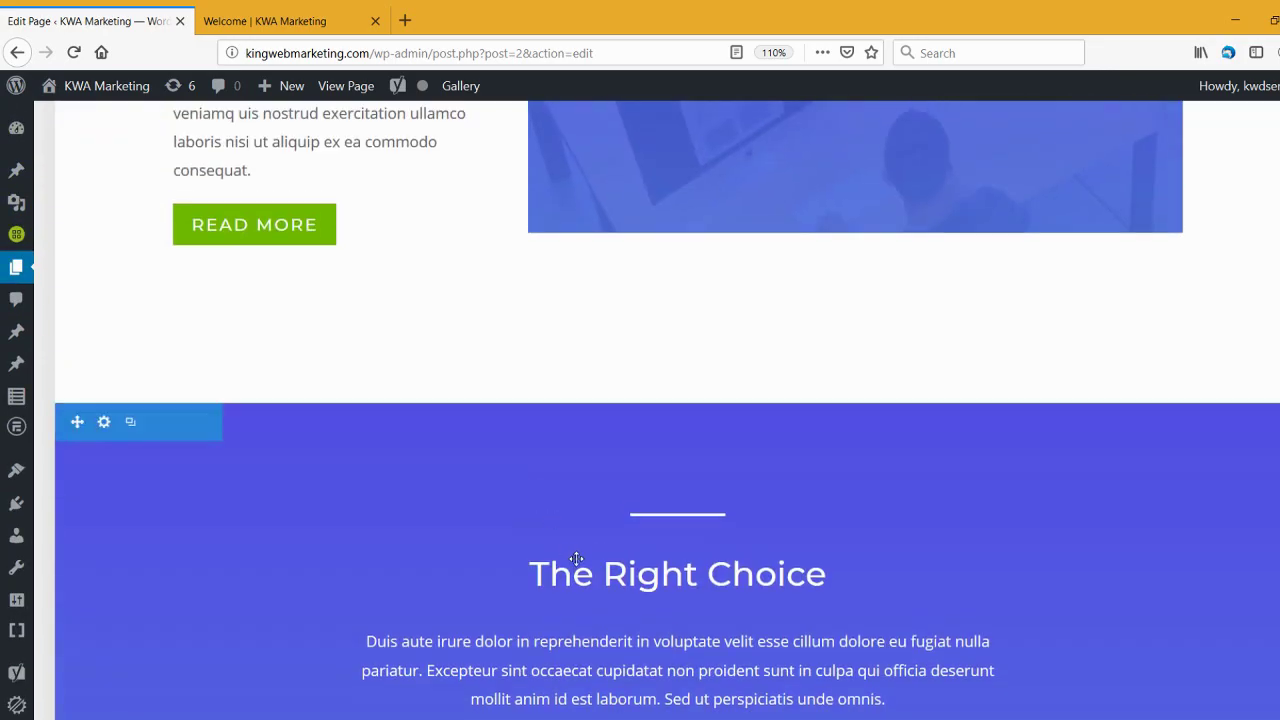
{"action": "scroll", "coordinate": [767, 493], "scroll_direction": "up", "scroll_amount": 2}
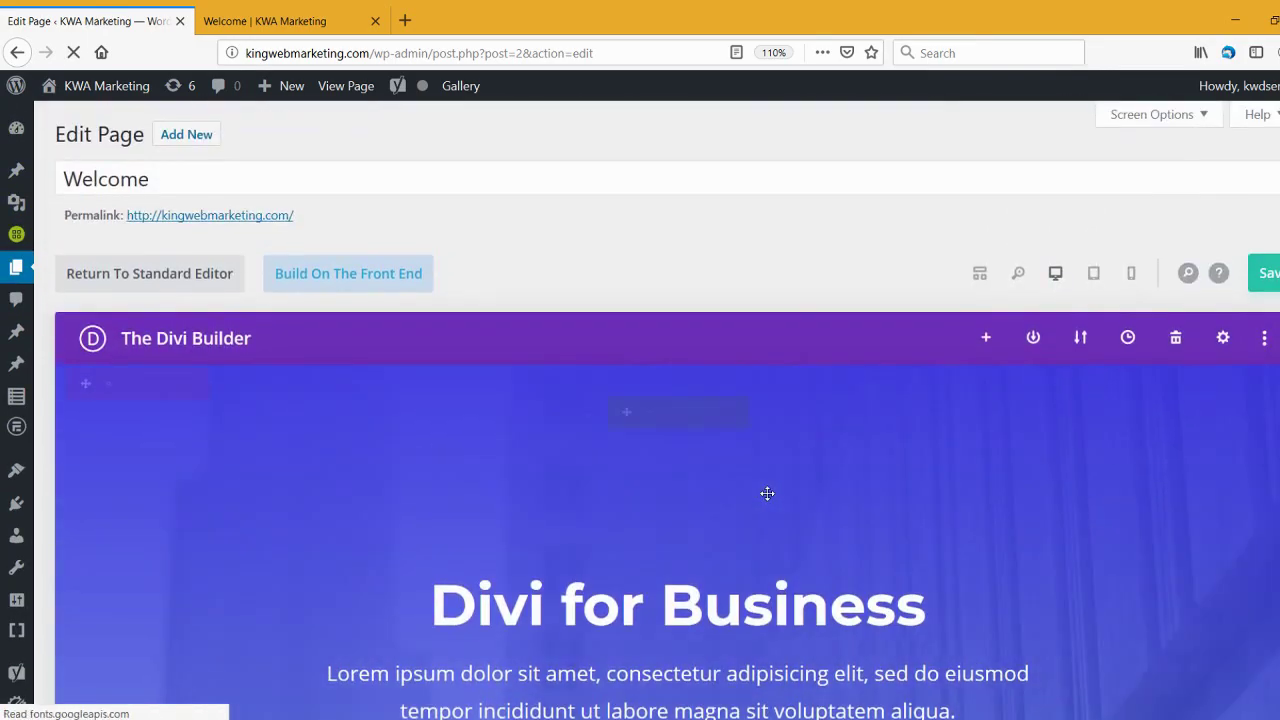
{"action": "left_click", "coordinate": [1094, 274]}
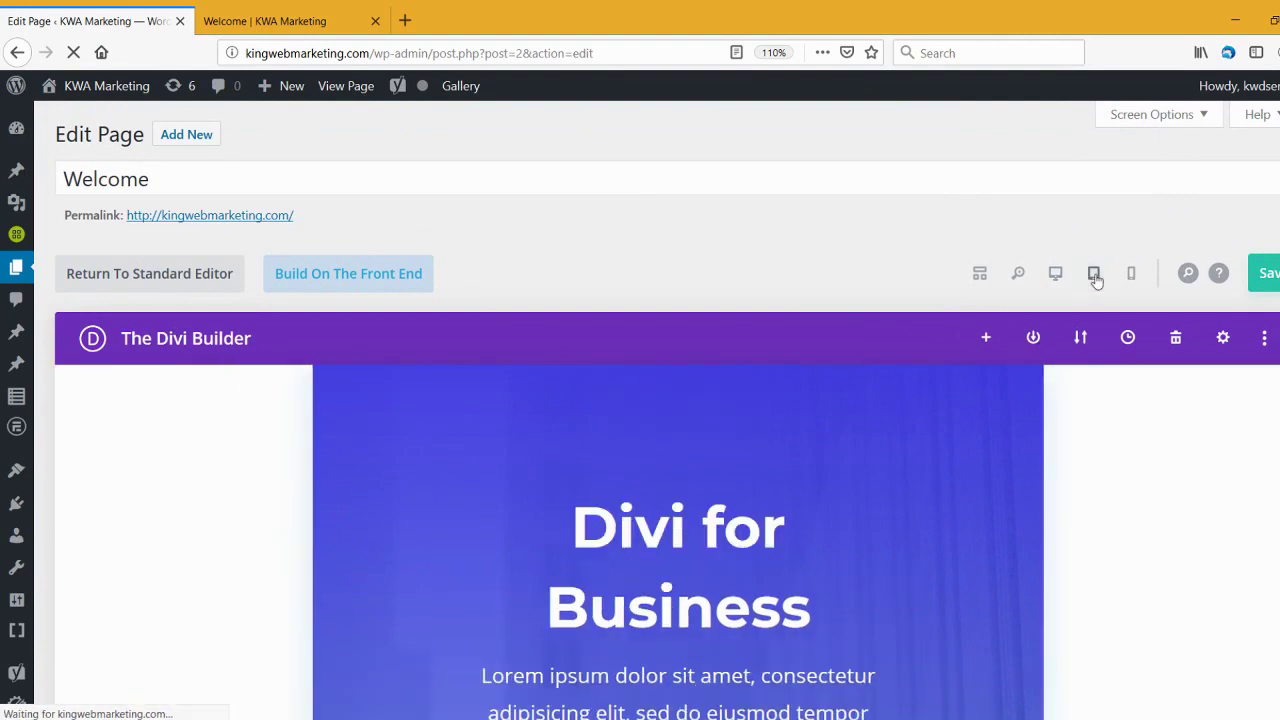
{"action": "scroll", "coordinate": [994, 391], "scroll_direction": "down", "scroll_amount": 7}
{"action": "scroll", "coordinate": [997, 391], "scroll_direction": "down", "scroll_amount": 10}
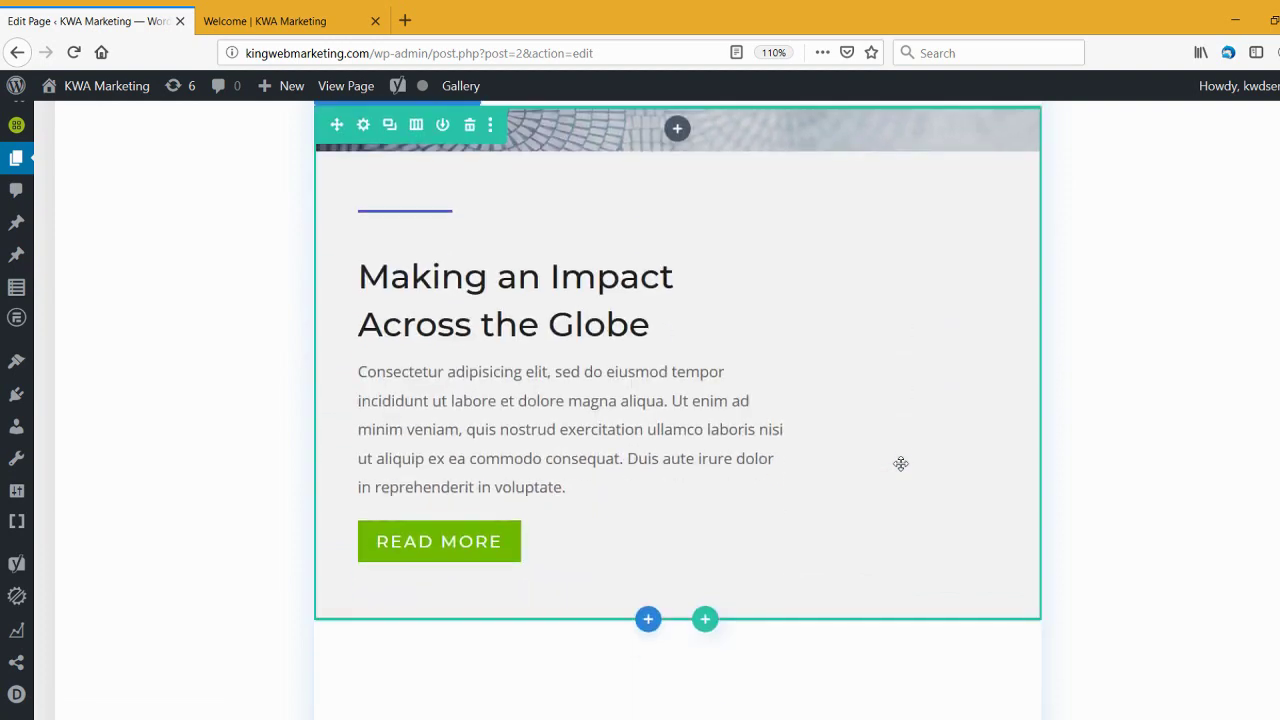
{"action": "scroll", "coordinate": [900, 463], "scroll_direction": "up", "scroll_amount": 20}
{"action": "scroll", "coordinate": [900, 463], "scroll_direction": "up", "scroll_amount": 1}
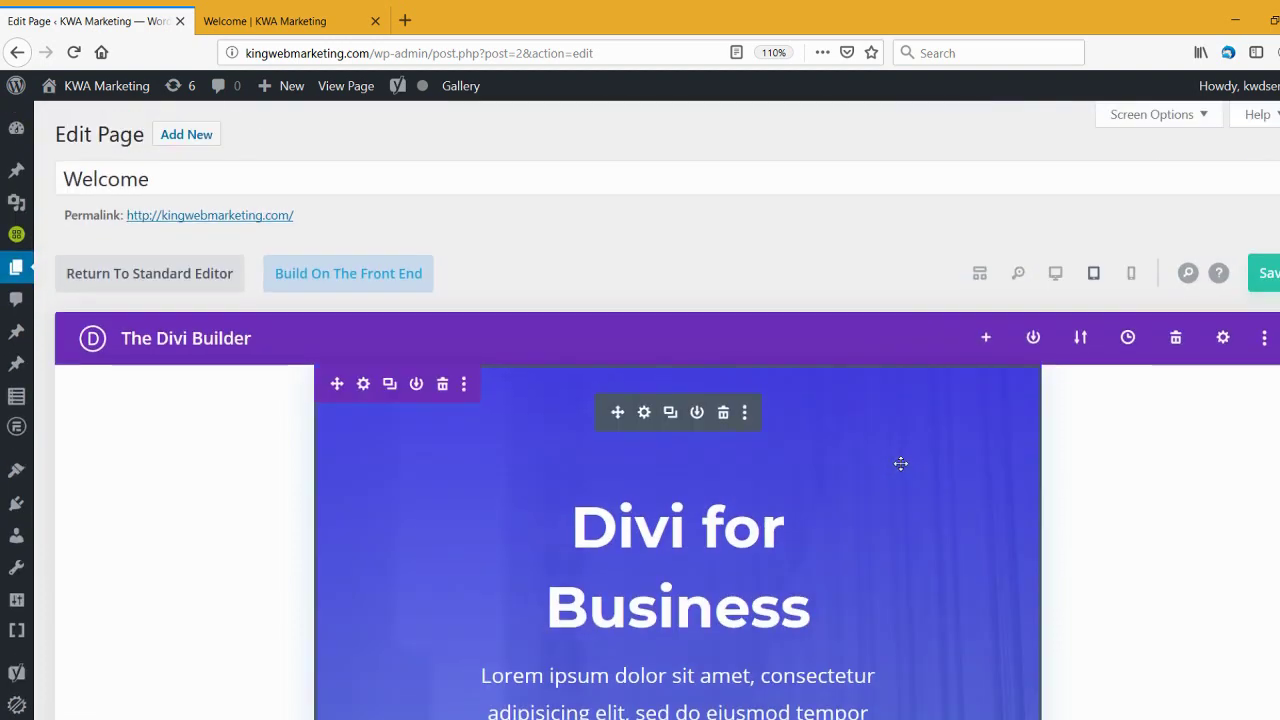
Preview the page's sections in phone view and return the builder to desktop view.
{"action": "left_click", "coordinate": [1130, 276]}
{"action": "scroll", "coordinate": [741, 566], "scroll_direction": "down", "scroll_amount": 10}
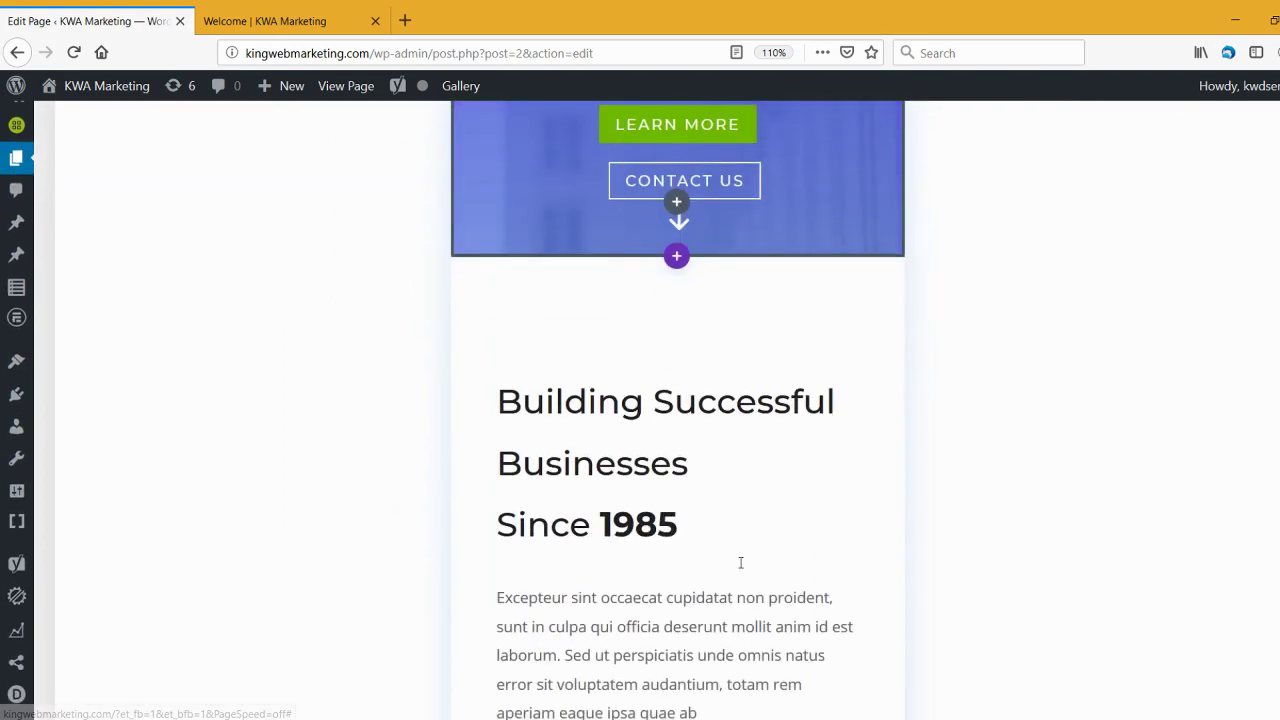
{"action": "scroll", "coordinate": [741, 563], "scroll_direction": "down", "scroll_amount": 4}
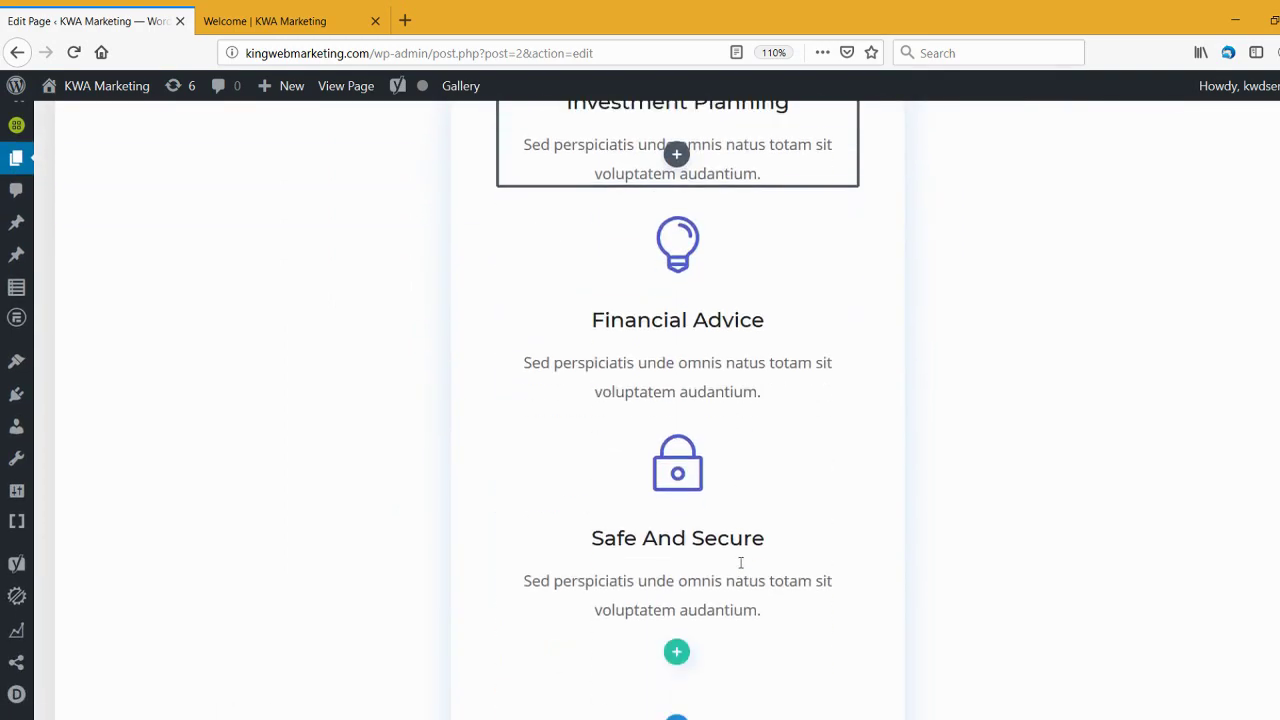
{"action": "scroll", "coordinate": [741, 563], "scroll_direction": "up", "scroll_amount": 14}
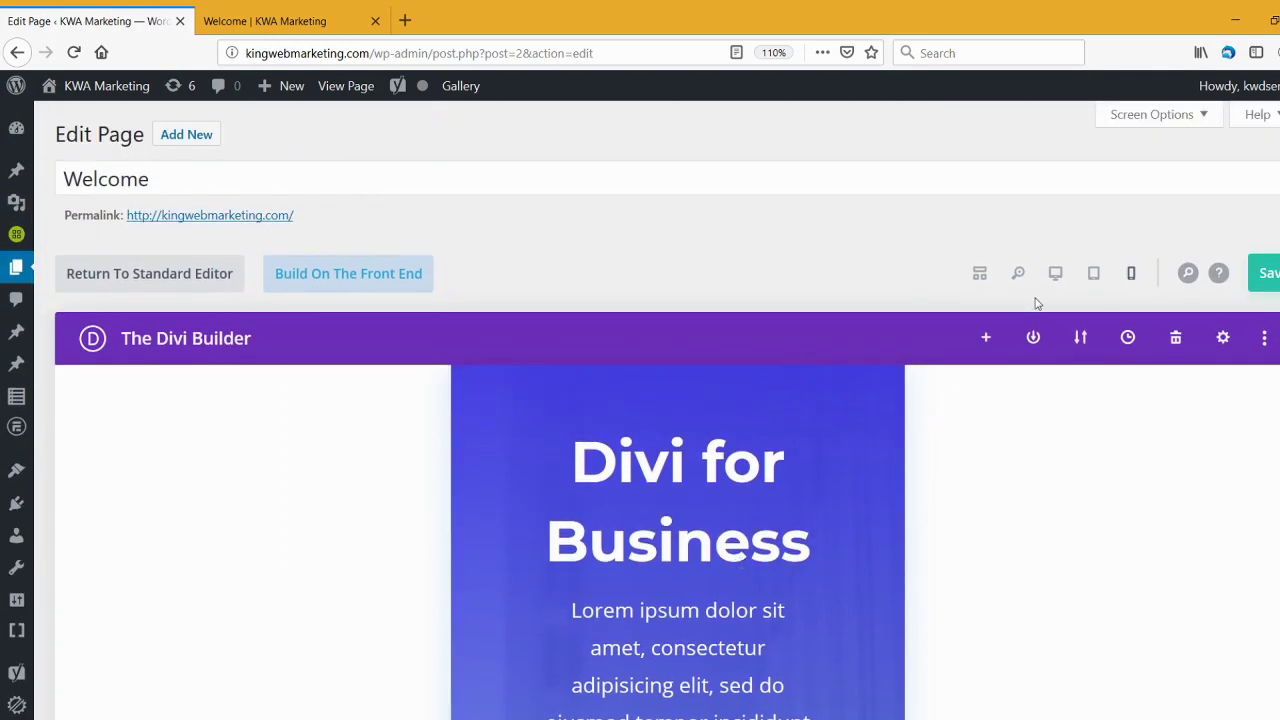
{"action": "left_click", "coordinate": [1058, 275]}
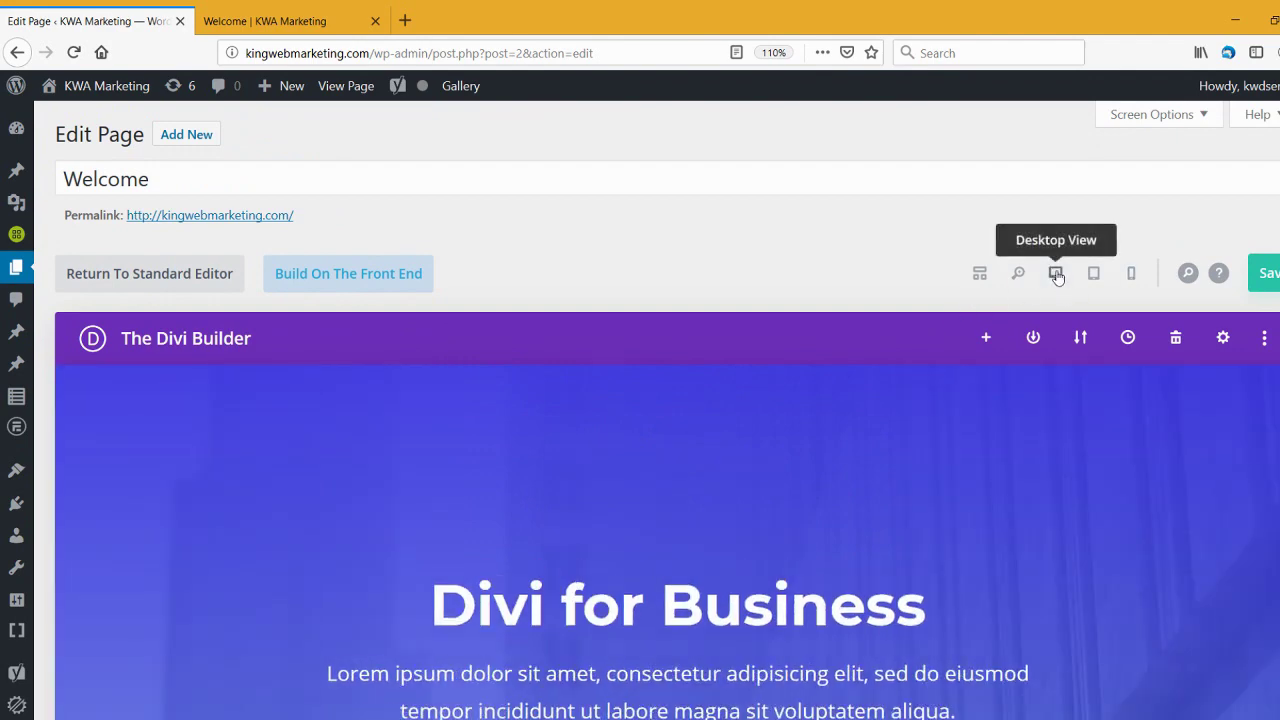
Examine the text editor for the paragraph beside the Building Successful Businesses heading and close its settings with saving.
{"action": "scroll", "coordinate": [720, 500], "scroll_direction": "down", "scroll_amount": 7}
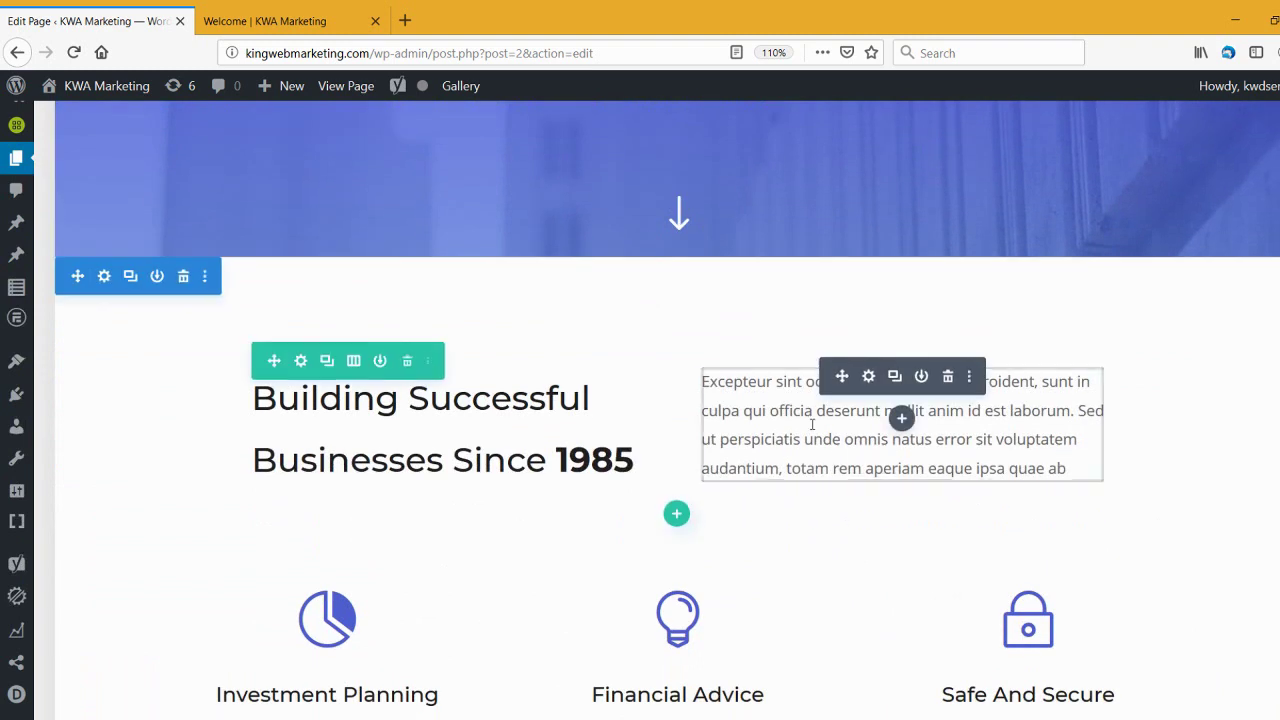
{"action": "left_click", "coordinate": [720, 433]}
{"action": "left_click_drag", "start_coordinate": [755, 211], "coordinate": [456, 199]}
{"action": "scroll", "coordinate": [455, 470], "scroll_direction": "down", "scroll_amount": 5}
{"action": "left_click", "coordinate": [549, 496]}
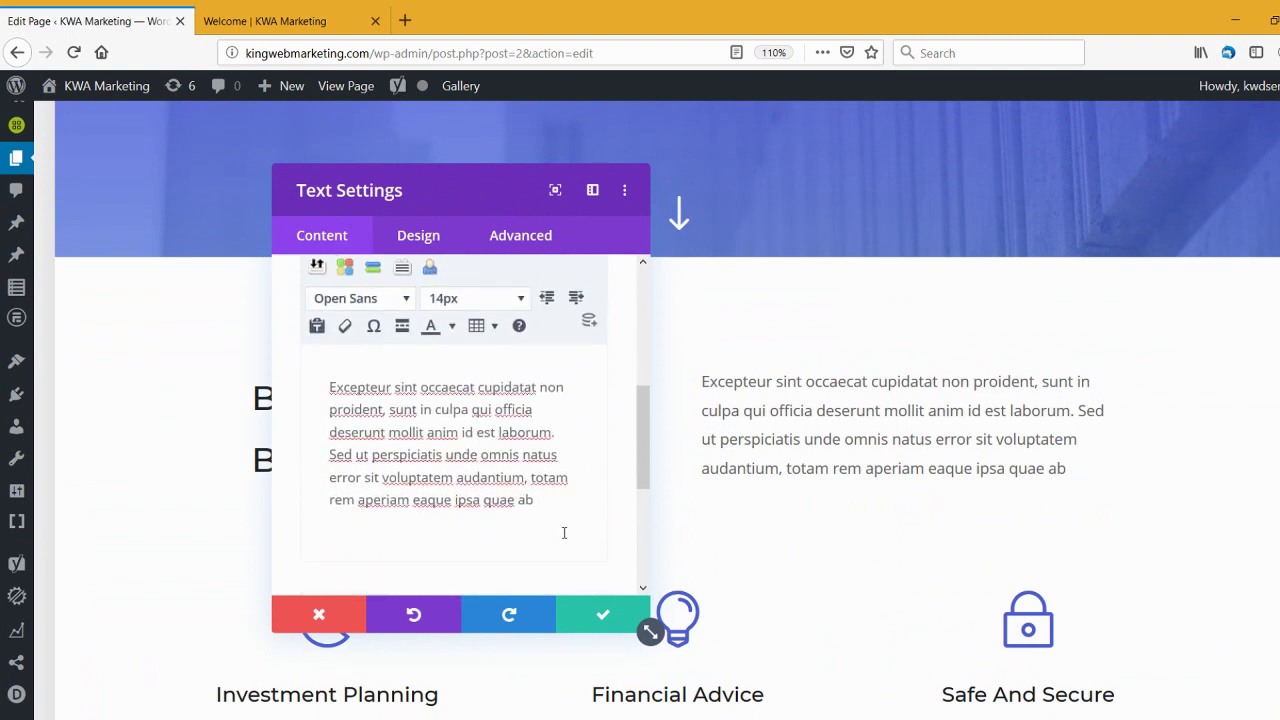
{"action": "left_click", "coordinate": [603, 614]}
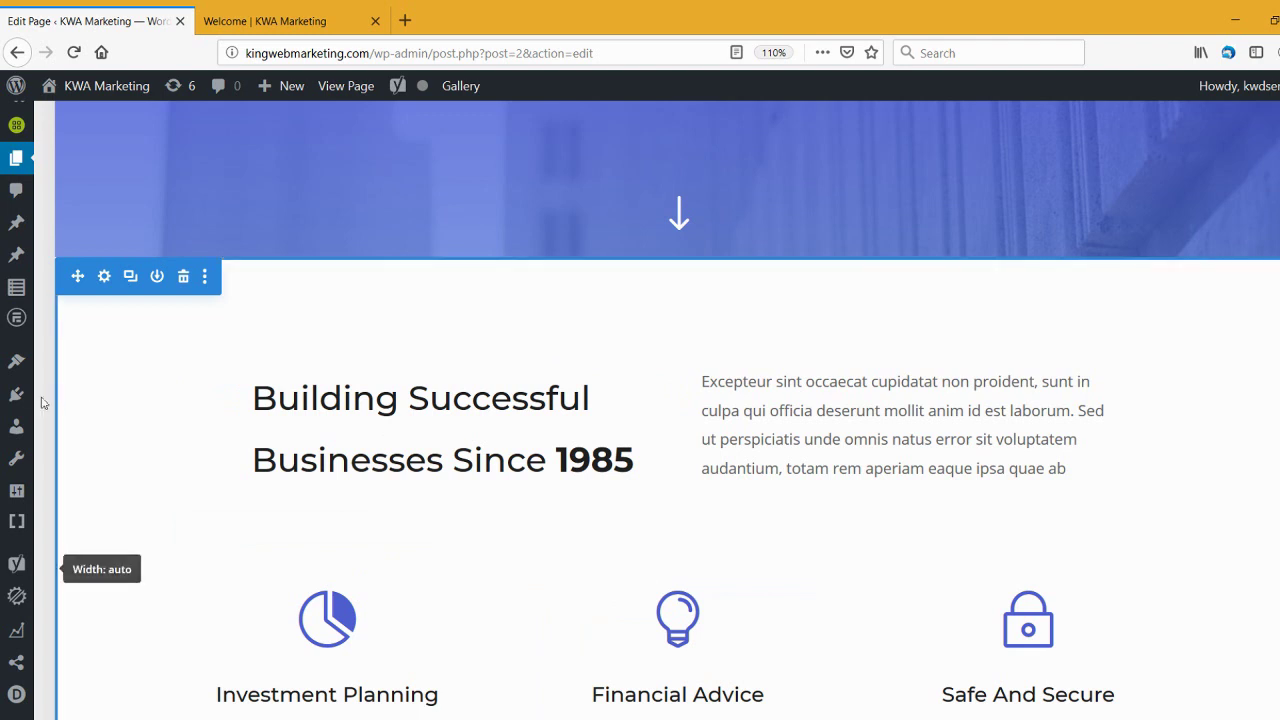
Switch the Divi Builder to wireframe view.
{"action": "mouse_move", "coordinate": [30, 403]}
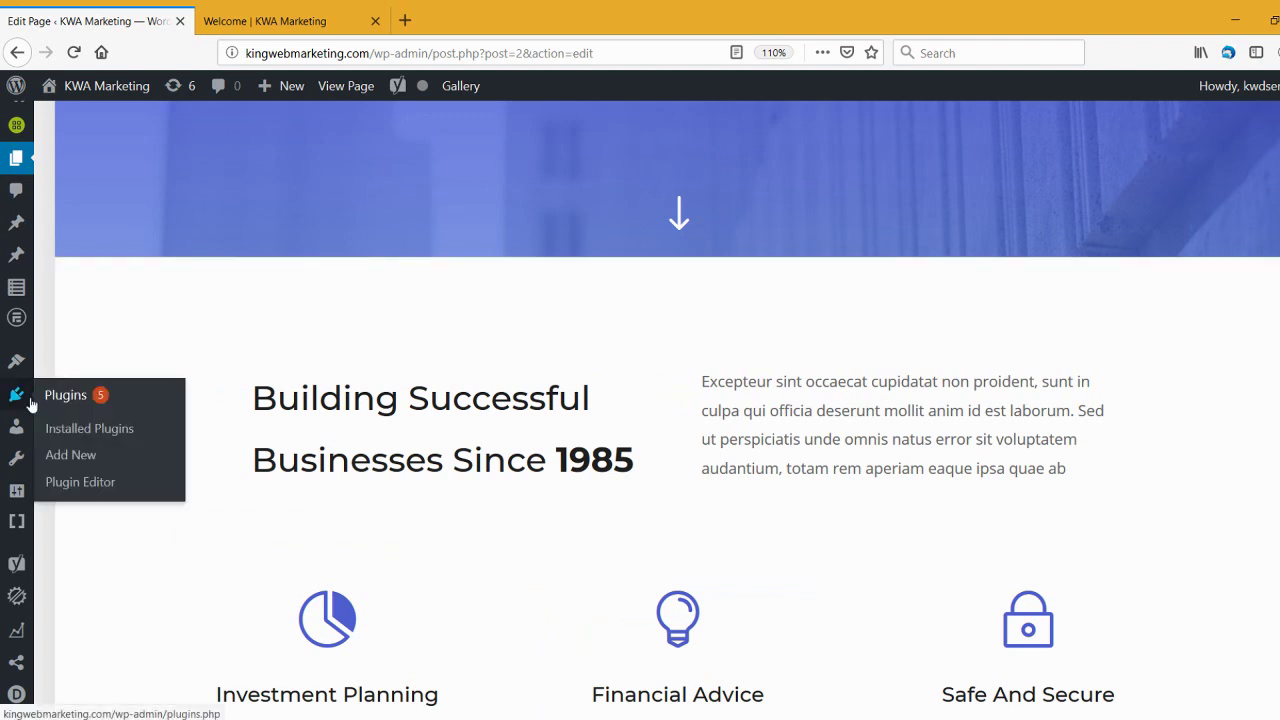
{"action": "mouse_move", "coordinate": [14, 370]}
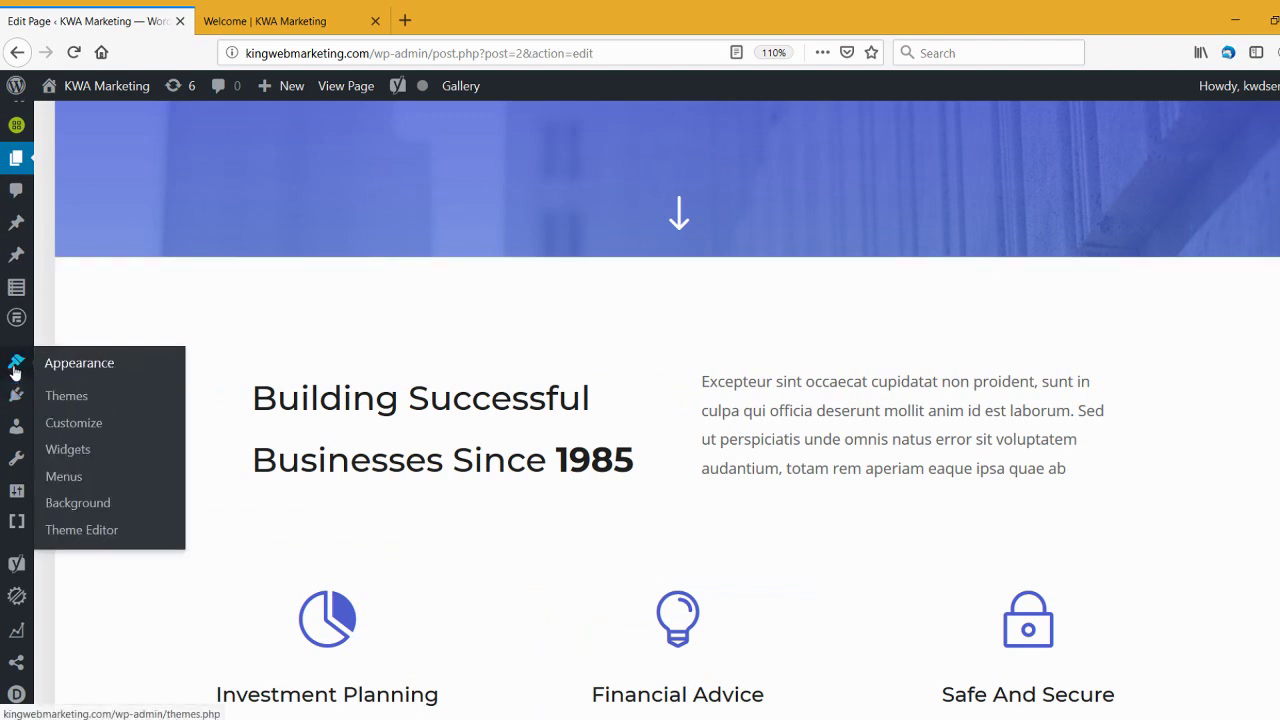
{"action": "scroll", "coordinate": [200, 332], "scroll_direction": "up", "scroll_amount": 8}
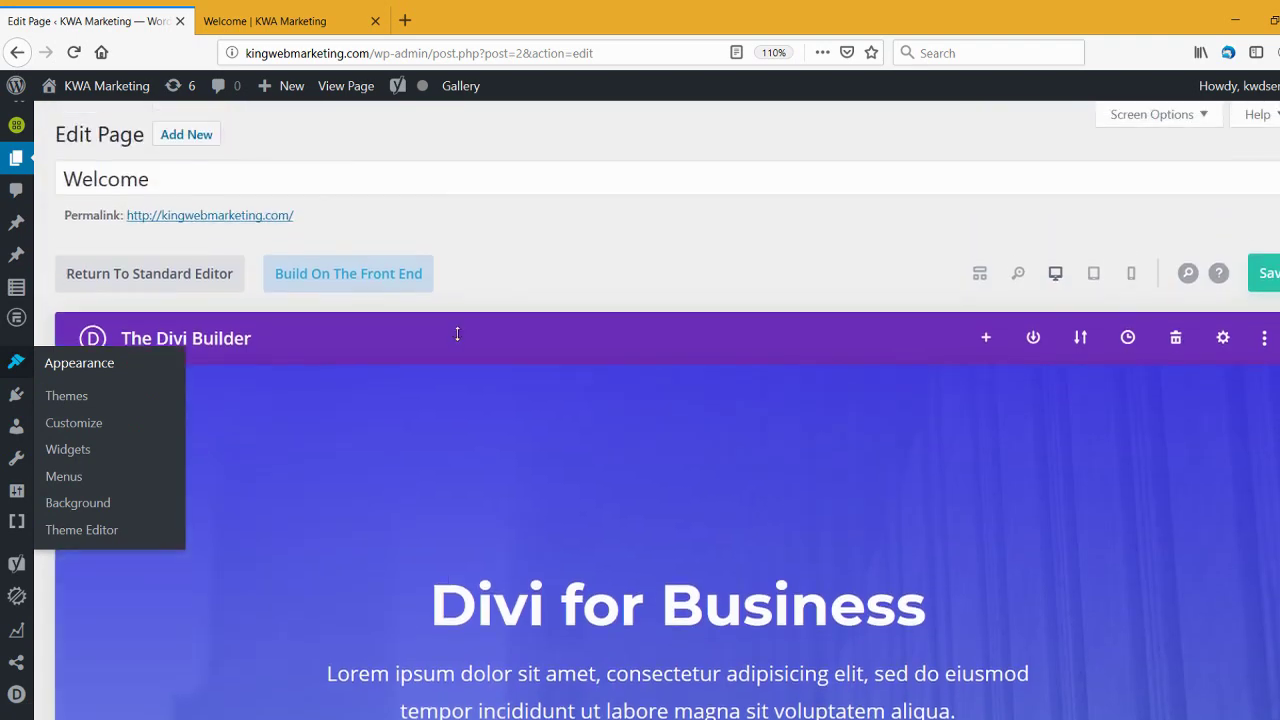
{"action": "left_click", "coordinate": [980, 275]}
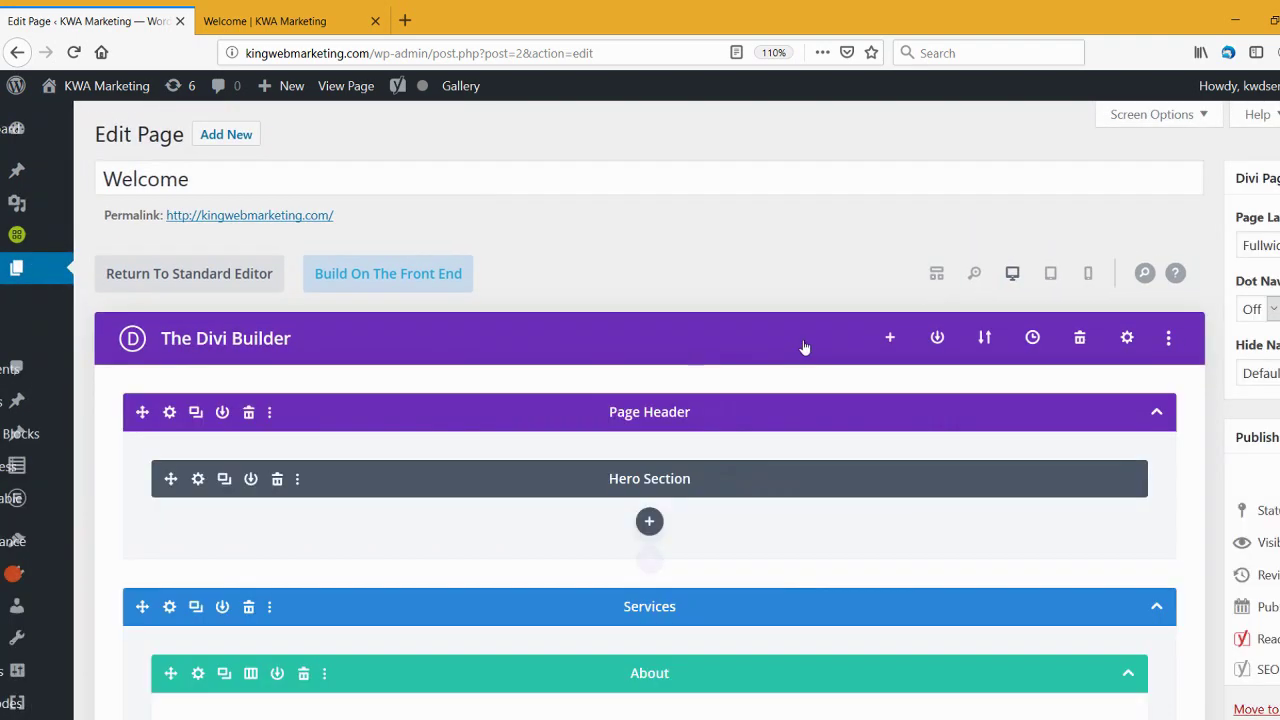
Open the list of all TablePress tables in a new browser tab.
{"action": "mouse_move", "coordinate": [127, 556]}
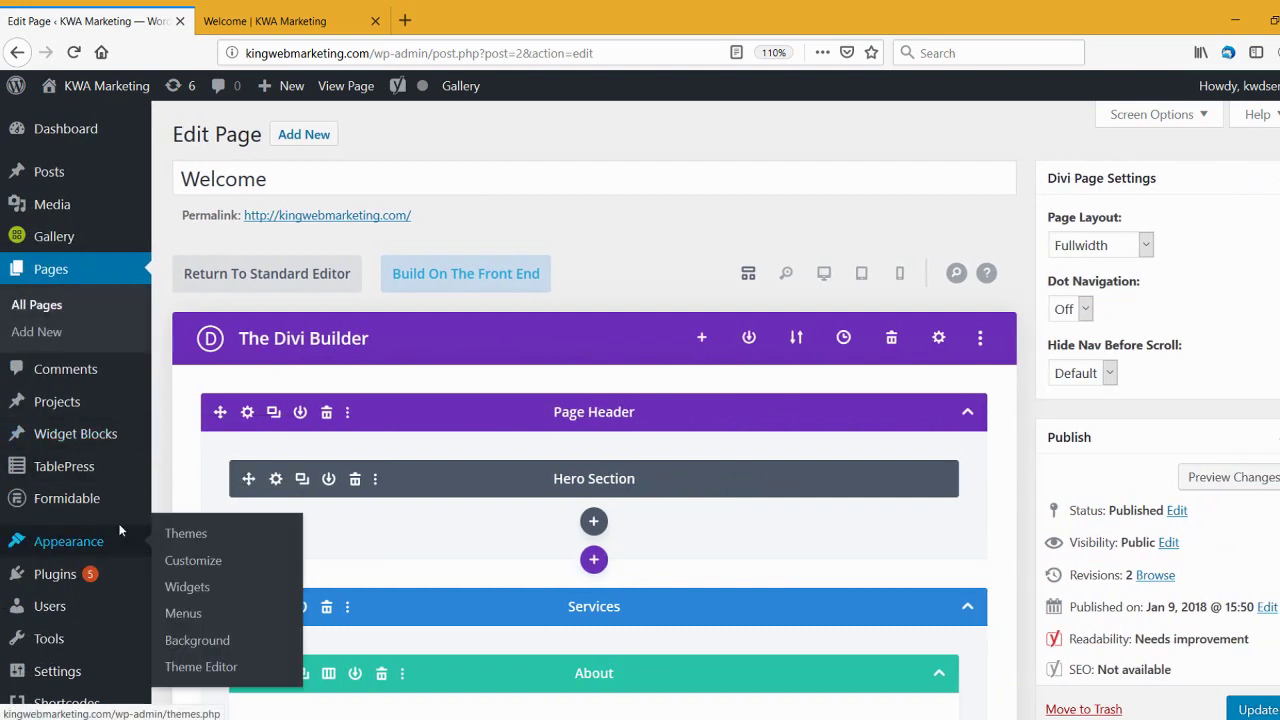
{"action": "mouse_move", "coordinate": [72, 480]}
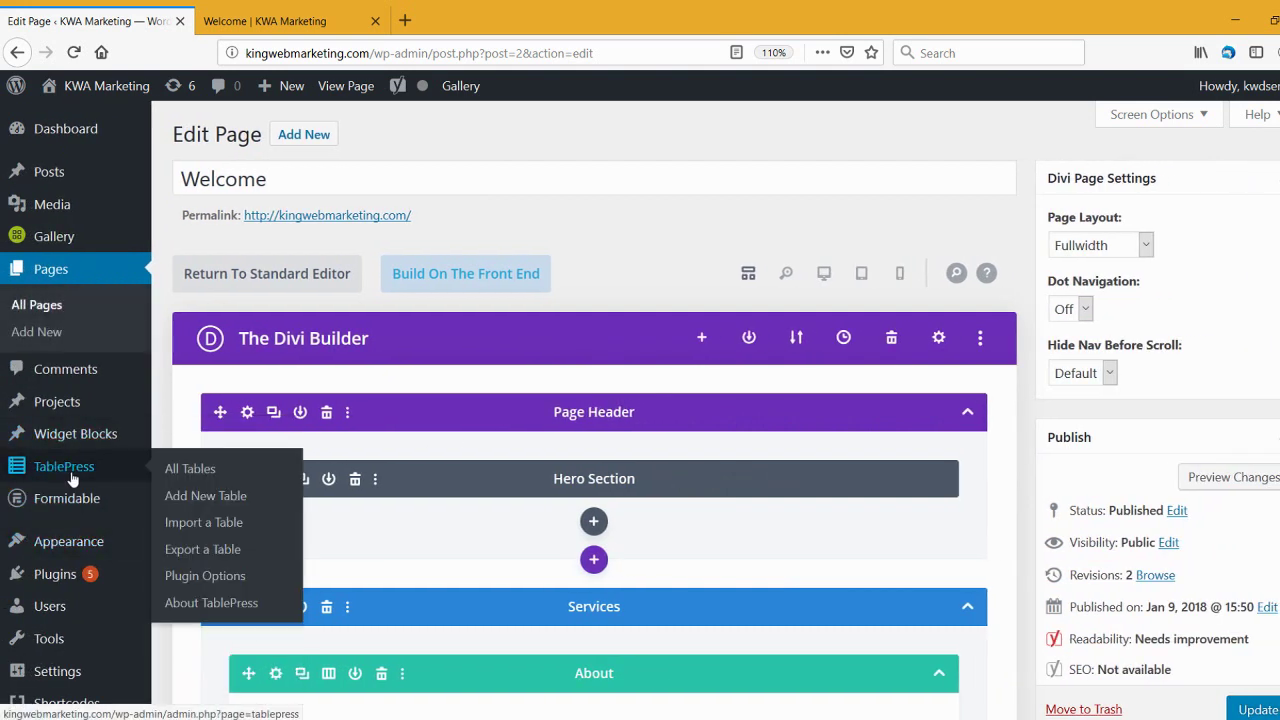
{"action": "left_click", "coordinate": [185, 467]}
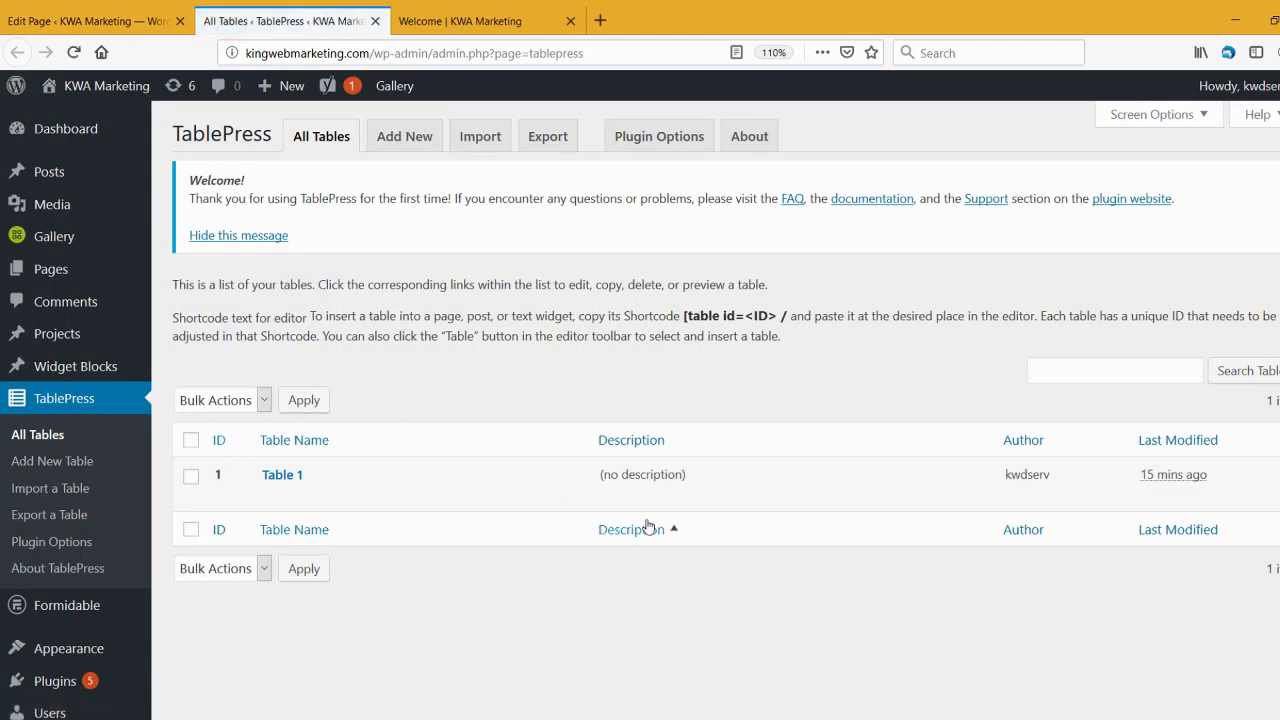
Open Table 1 for editing and review its information, cell content, manipulation tools and table options.
{"action": "mouse_move", "coordinate": [486, 491]}
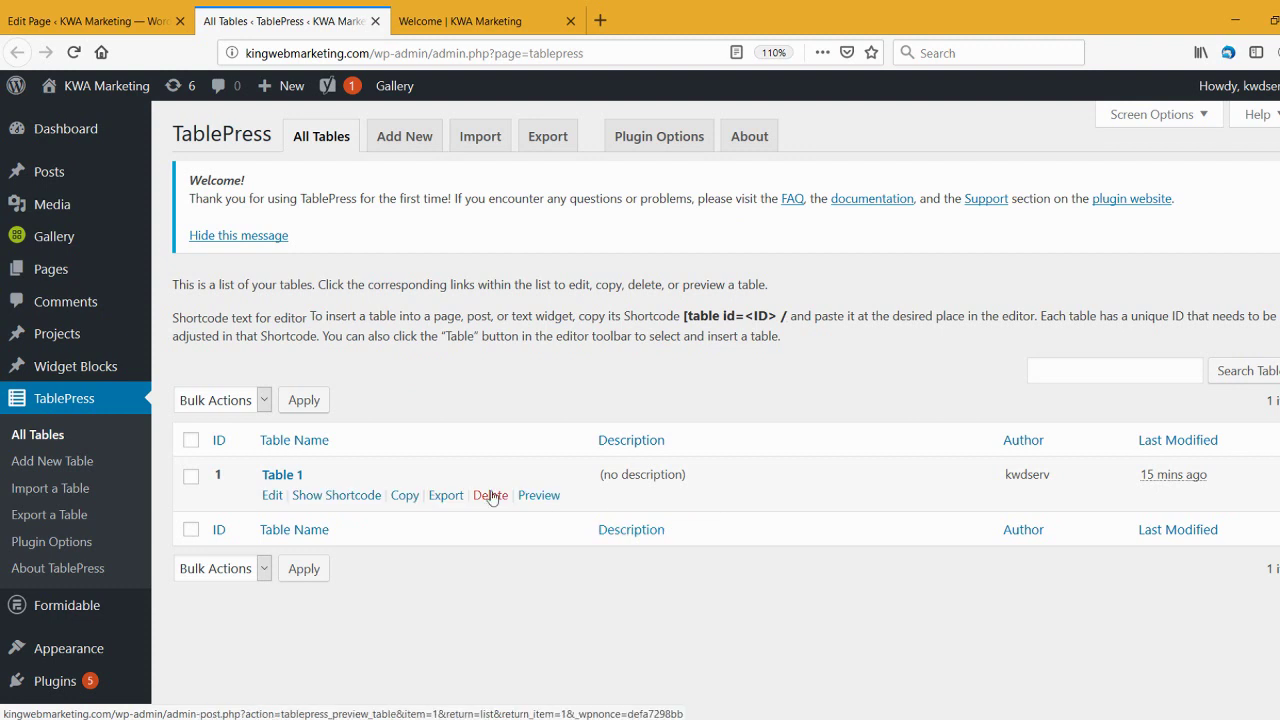
{"action": "left_click", "coordinate": [290, 474]}
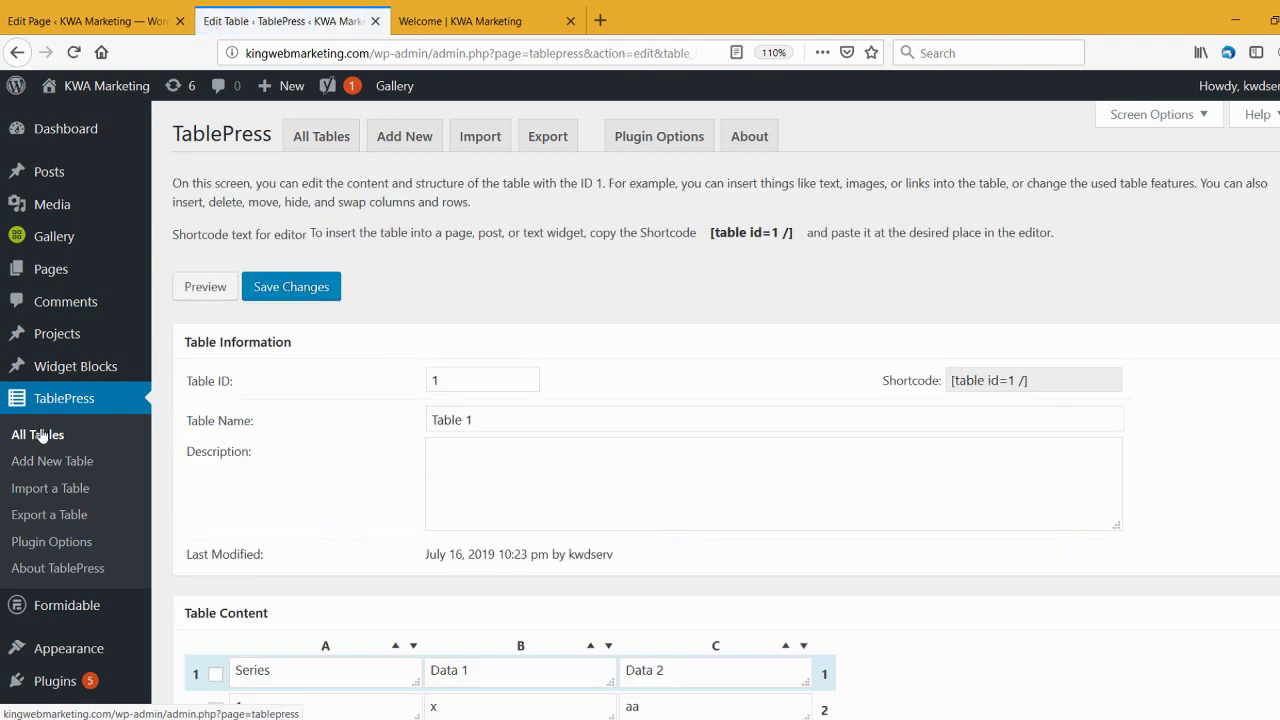
{"action": "scroll", "coordinate": [269, 435], "scroll_direction": "down", "scroll_amount": 3}
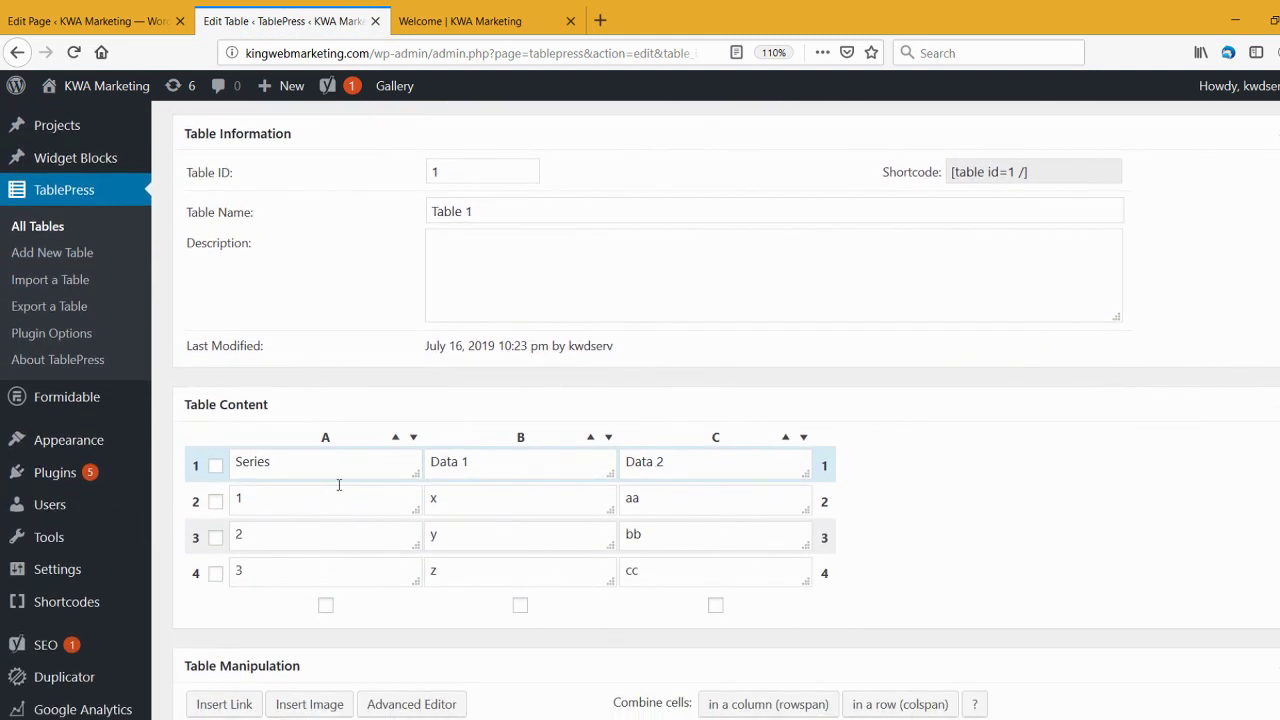
{"action": "scroll", "coordinate": [395, 595], "scroll_direction": "down", "scroll_amount": 3}
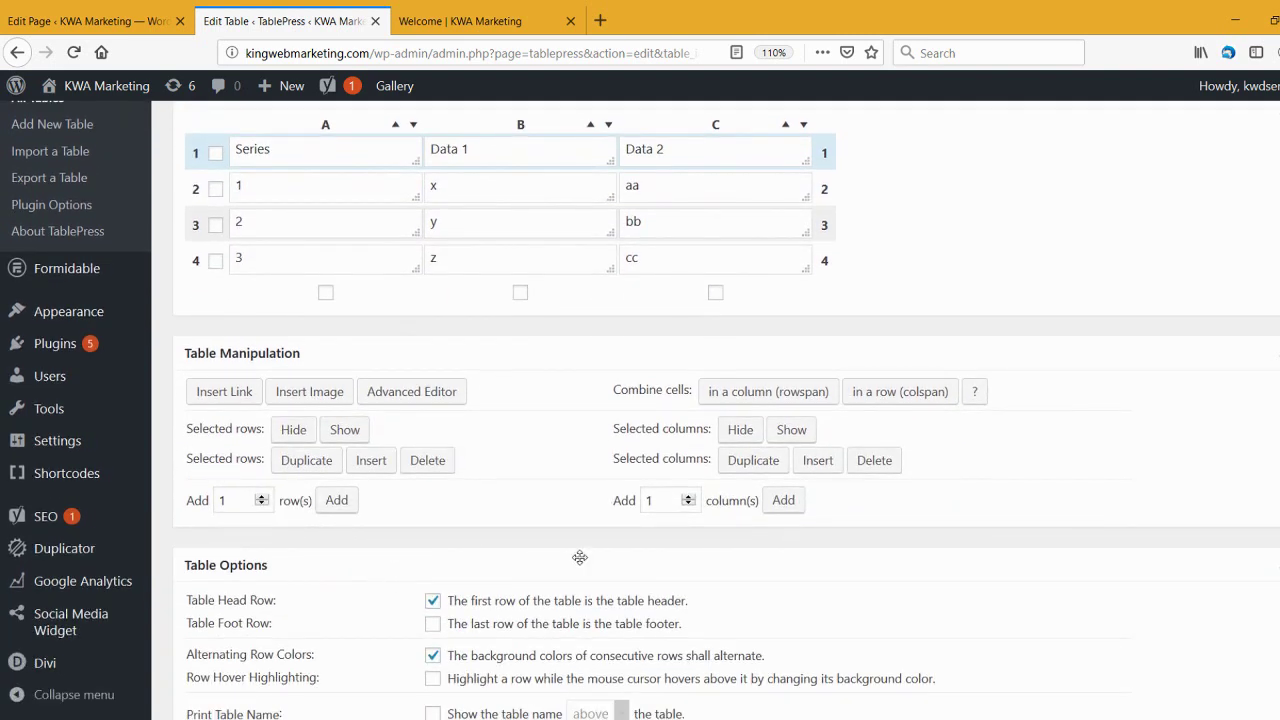
{"action": "scroll", "coordinate": [507, 548], "scroll_direction": "up", "scroll_amount": 1}
{"action": "scroll", "coordinate": [507, 548], "scroll_direction": "up", "scroll_amount": 1}
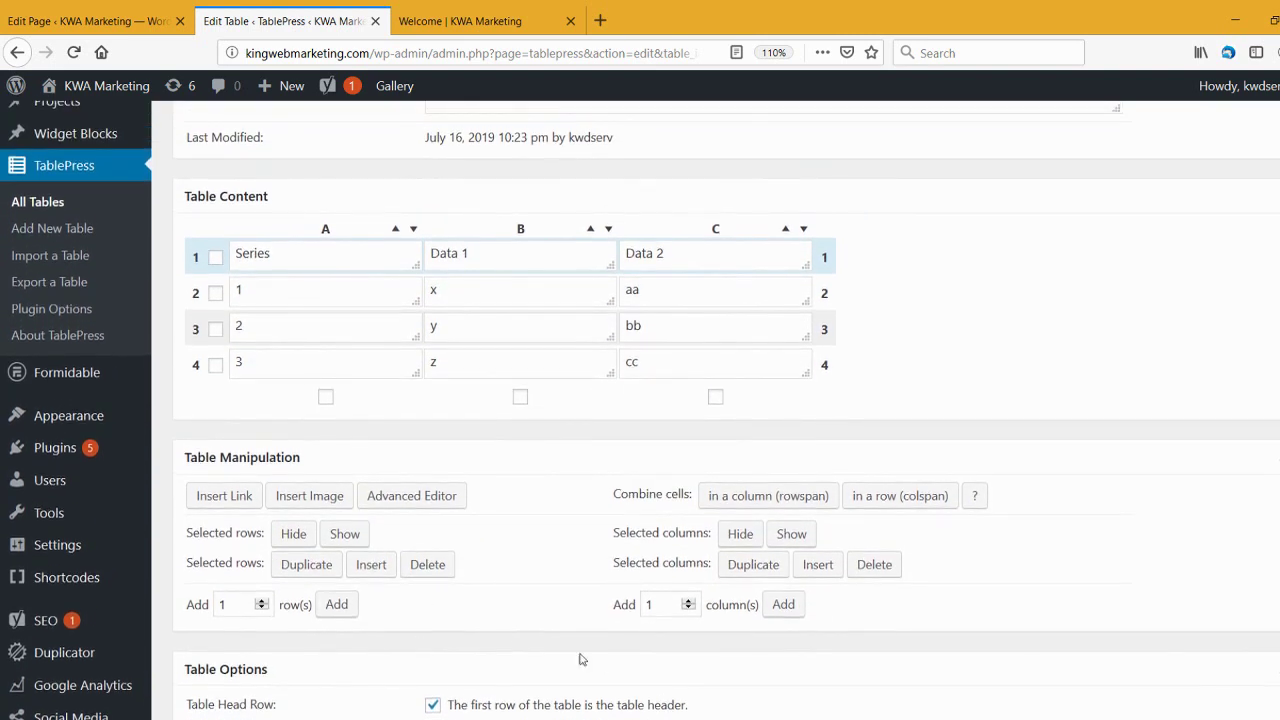
{"action": "scroll", "coordinate": [481, 373], "scroll_direction": "up", "scroll_amount": 4}
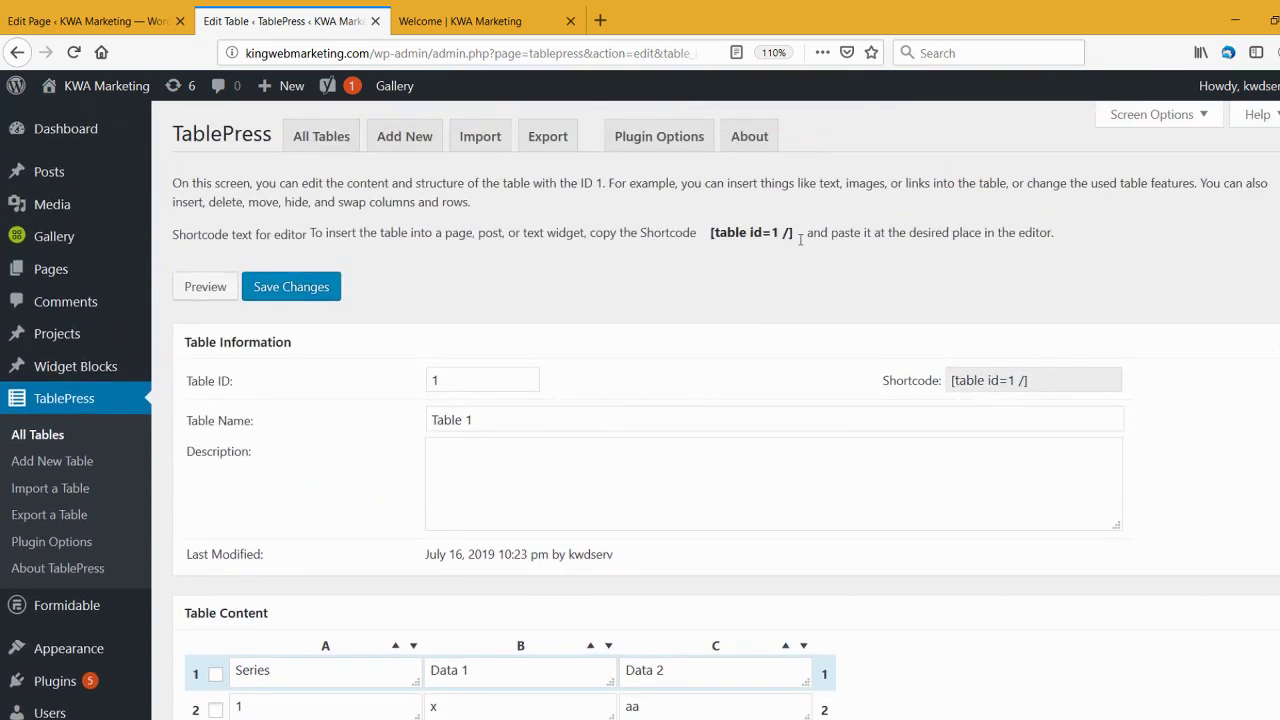
Copy Table 1's shortcode [table id=1 /] and switch the Welcome page's Divi Builder from wireframe to desktop view.
{"action": "left_click_drag", "start_coordinate": [796, 234], "coordinate": [714, 236]}
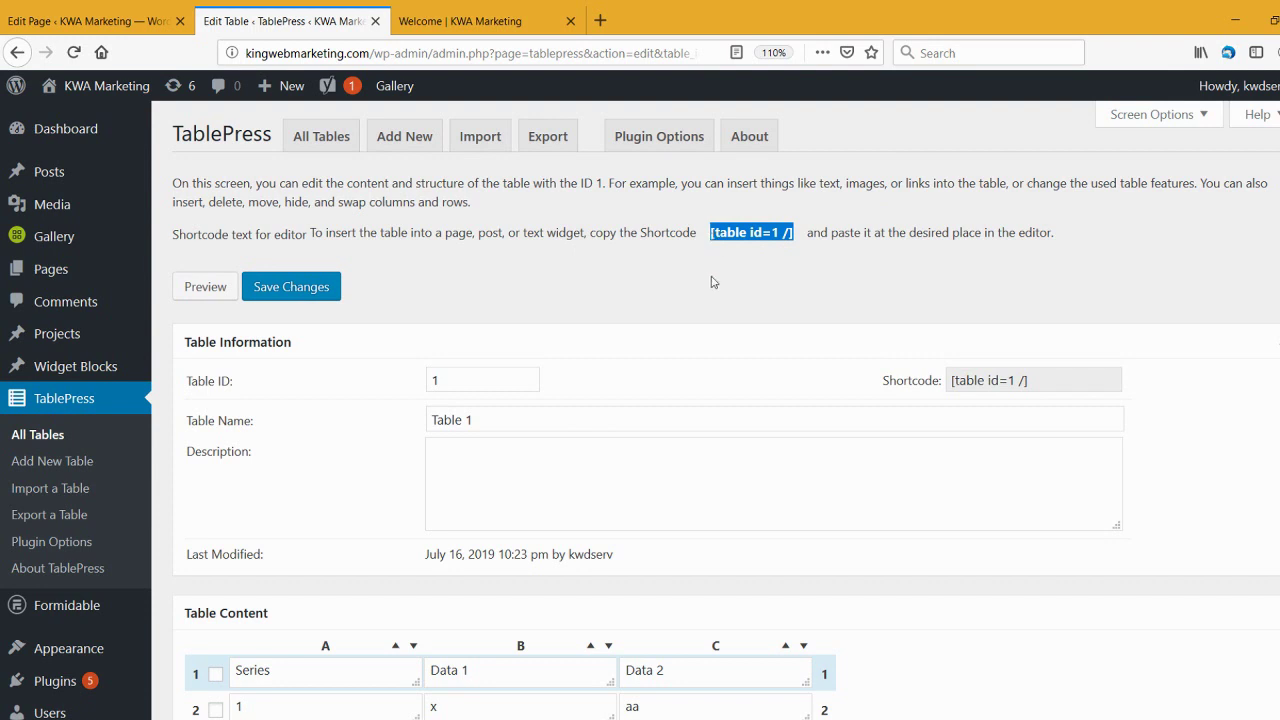
{"action": "key", "text": "ctrl+Page_Up"}
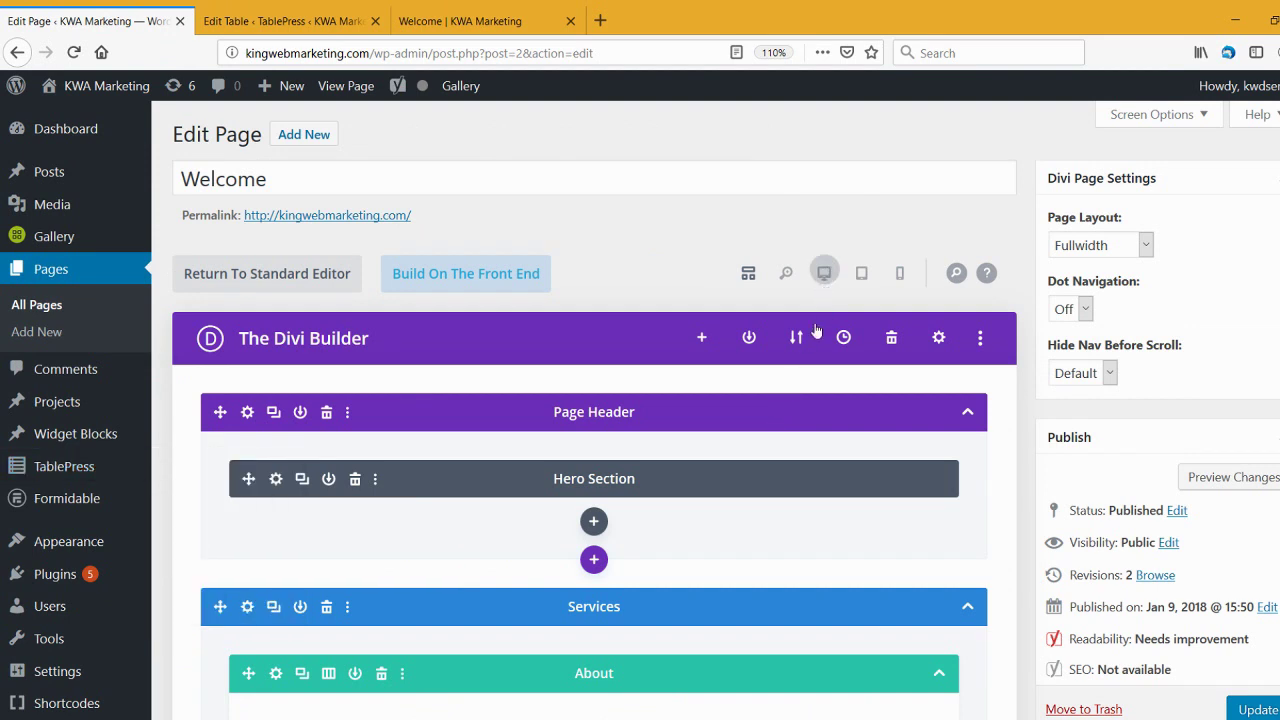
{"action": "key", "text": "F5"}
Replace the paragraph beside the Building Successful Businesses heading with the shortcode [table id=1 /] and save the text module's settings.
{"action": "scroll", "coordinate": [930, 480], "scroll_direction": "down", "scroll_amount": 2}
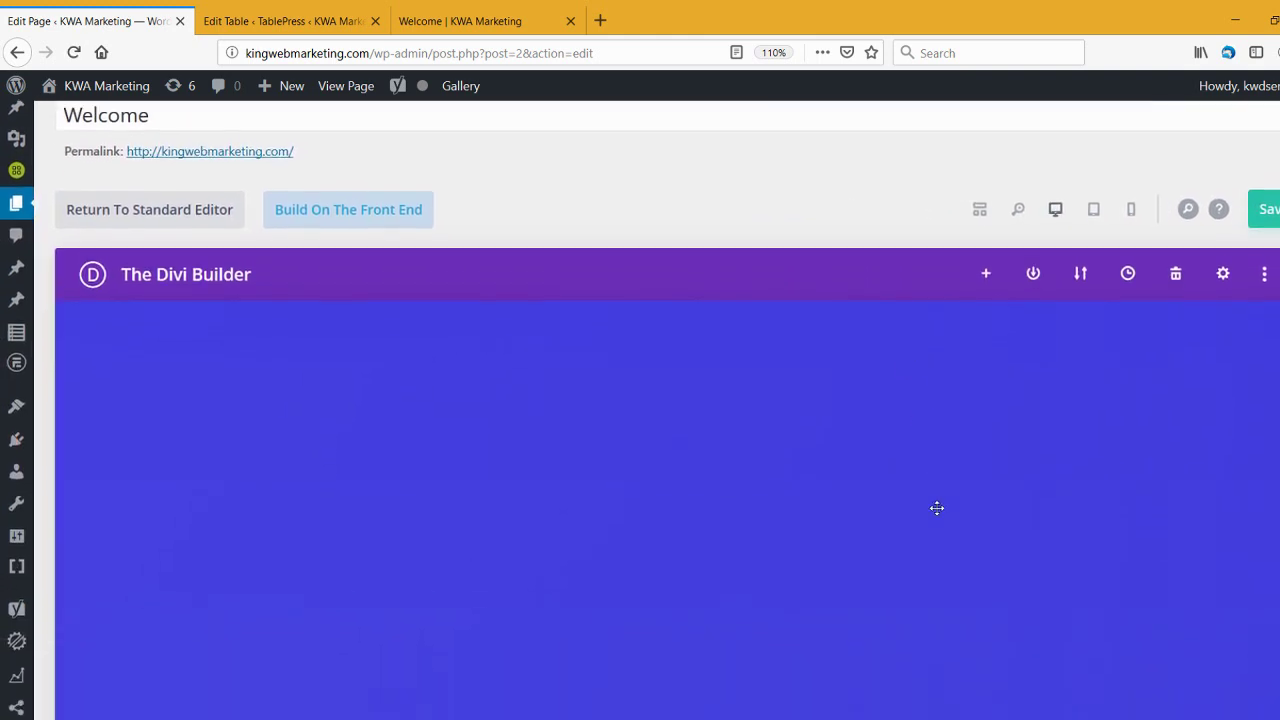
{"action": "scroll", "coordinate": [950, 510], "scroll_direction": "down", "scroll_amount": 10}
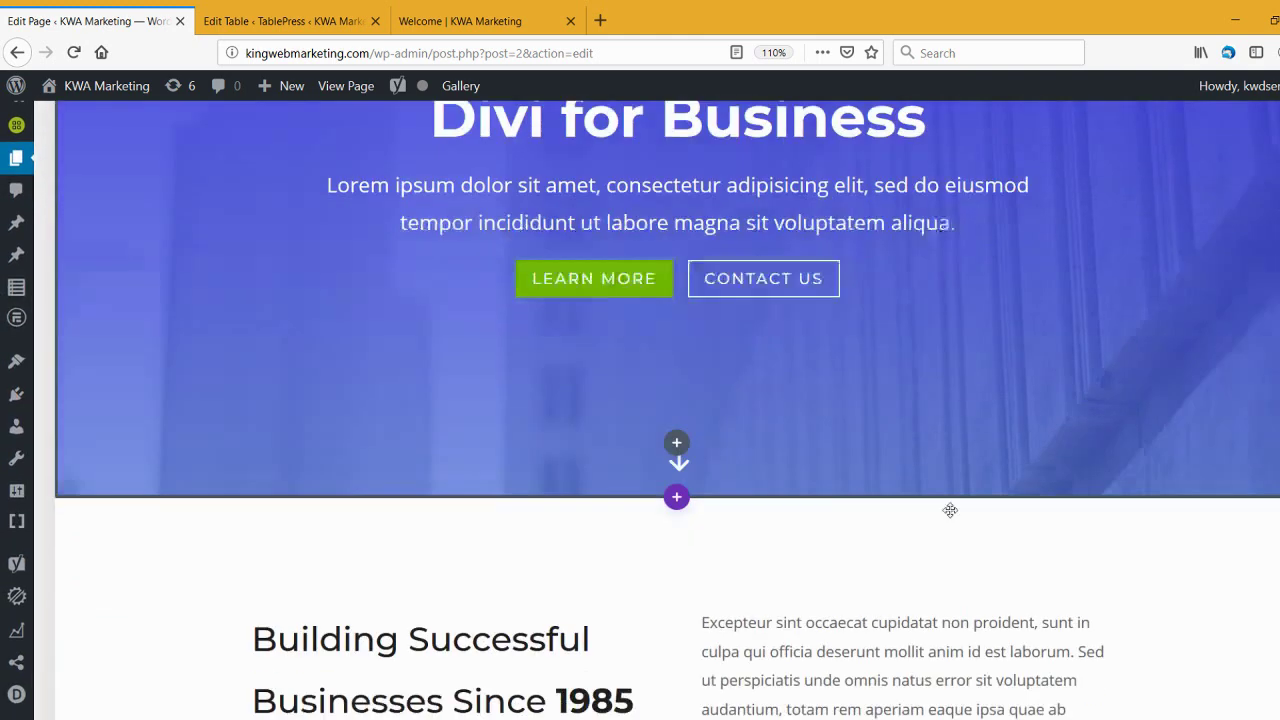
{"action": "scroll", "coordinate": [917, 422], "scroll_direction": "up", "scroll_amount": 2}
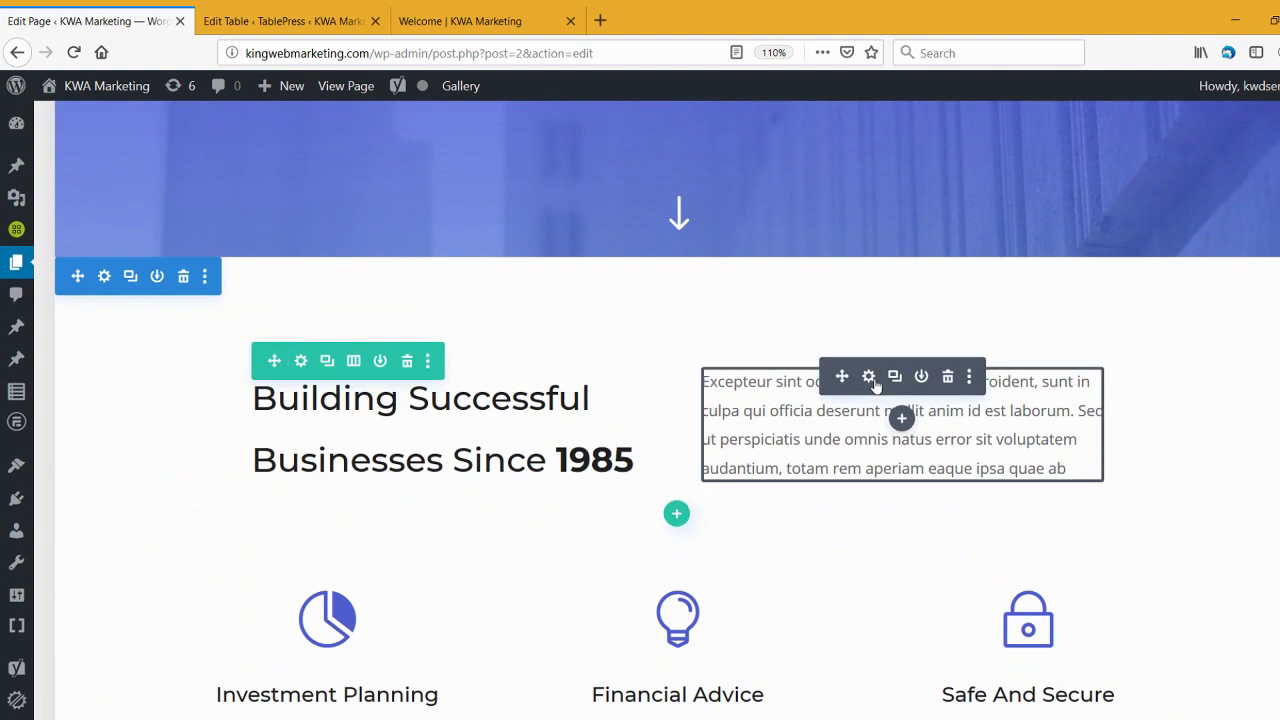
{"action": "left_click", "coordinate": [870, 378]}
{"action": "scroll", "coordinate": [461, 518], "scroll_direction": "down", "scroll_amount": 3}
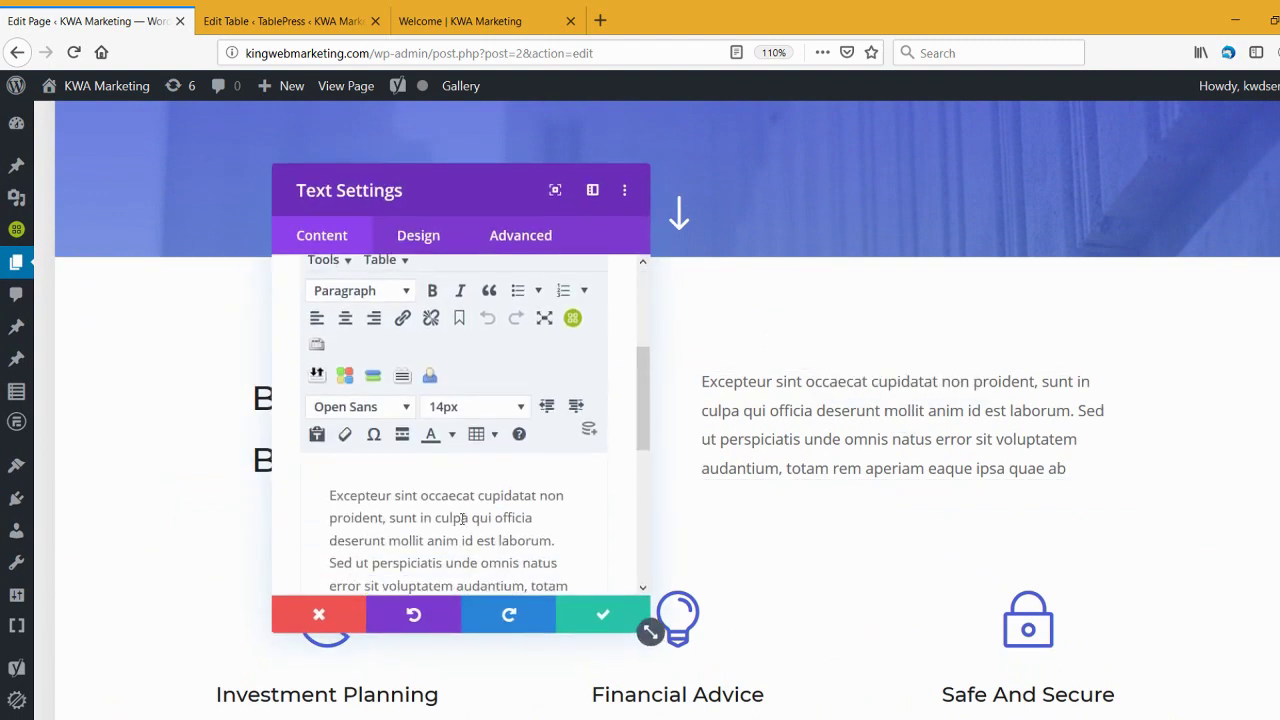
{"action": "key", "text": "ctrl+a"}
{"action": "key", "text": "BackSpace"}
{"action": "type", "text": "[table id=1 /]"}
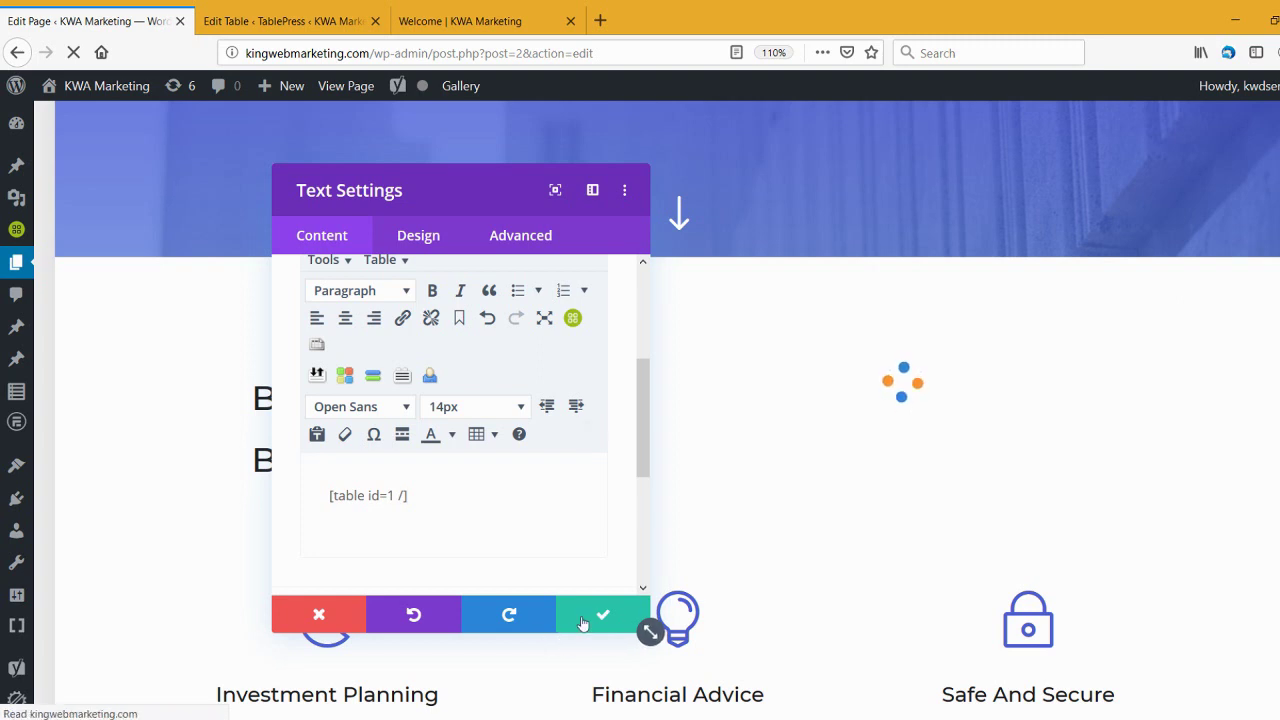
{"action": "left_click", "coordinate": [583, 620]}
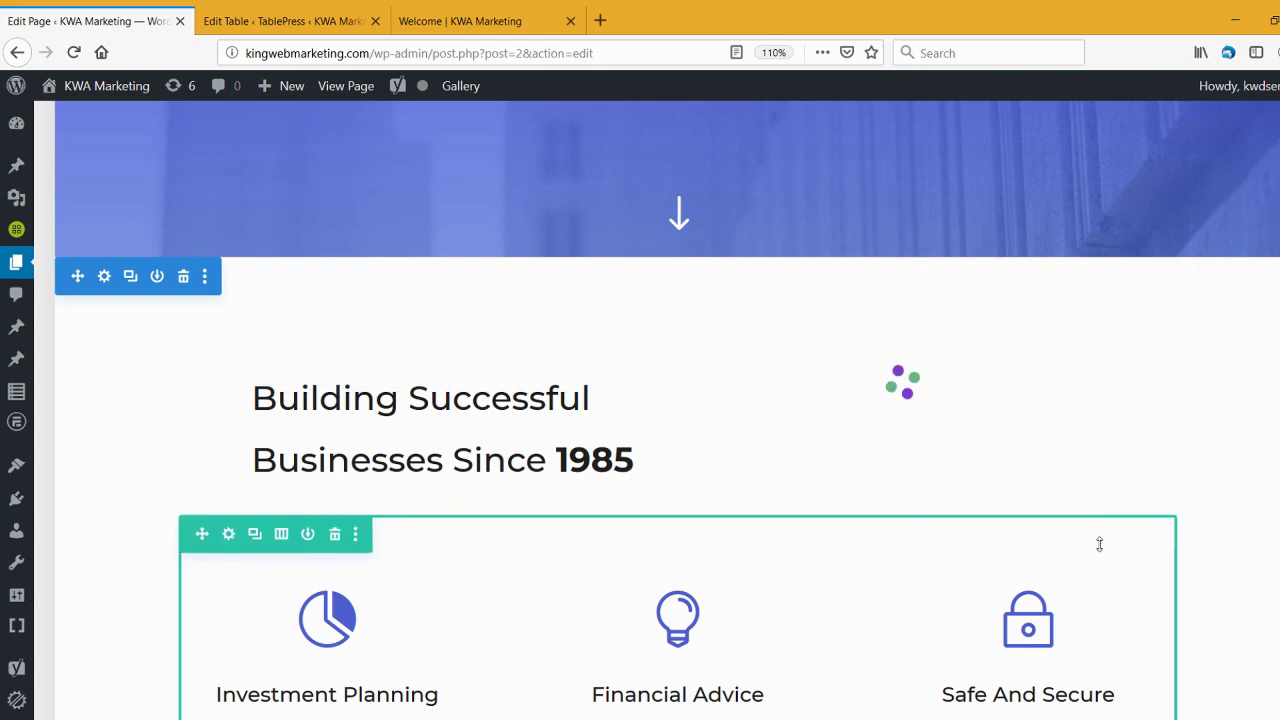
Save the edited Welcome page.
{"action": "scroll", "coordinate": [1220, 535], "scroll_direction": "up", "scroll_amount": 5}
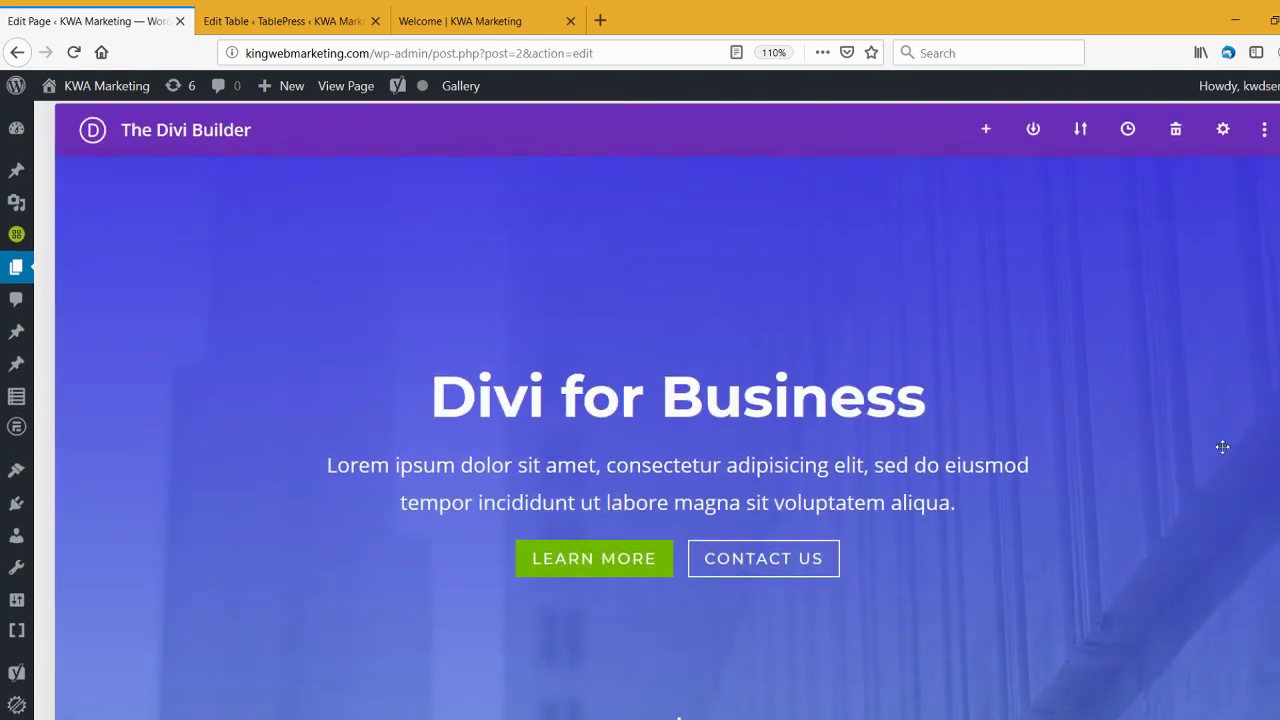
{"action": "scroll", "coordinate": [1217, 289], "scroll_direction": "up", "scroll_amount": 3}
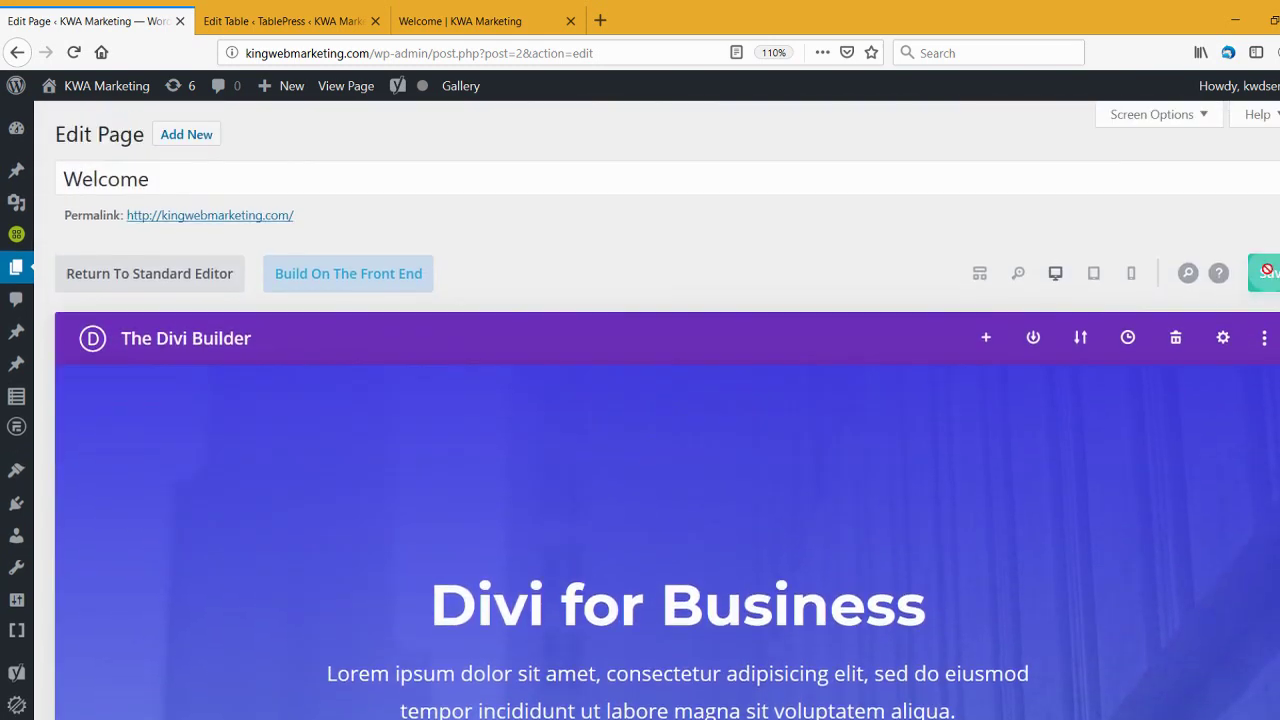
{"action": "left_click", "coordinate": [1265, 272]}
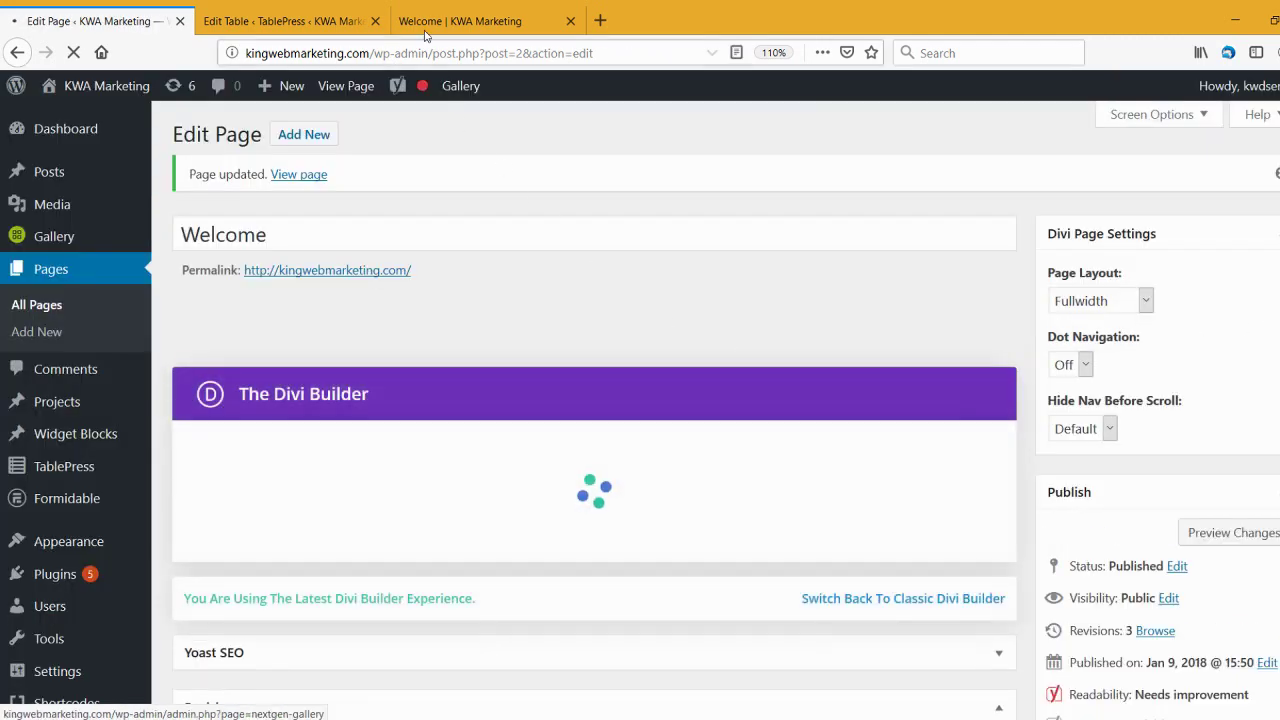
Reload the live Welcome page and view the table beside the Building Successful Businesses heading.
{"action": "left_click", "coordinate": [322, 18]}
{"action": "left_click", "coordinate": [463, 22]}
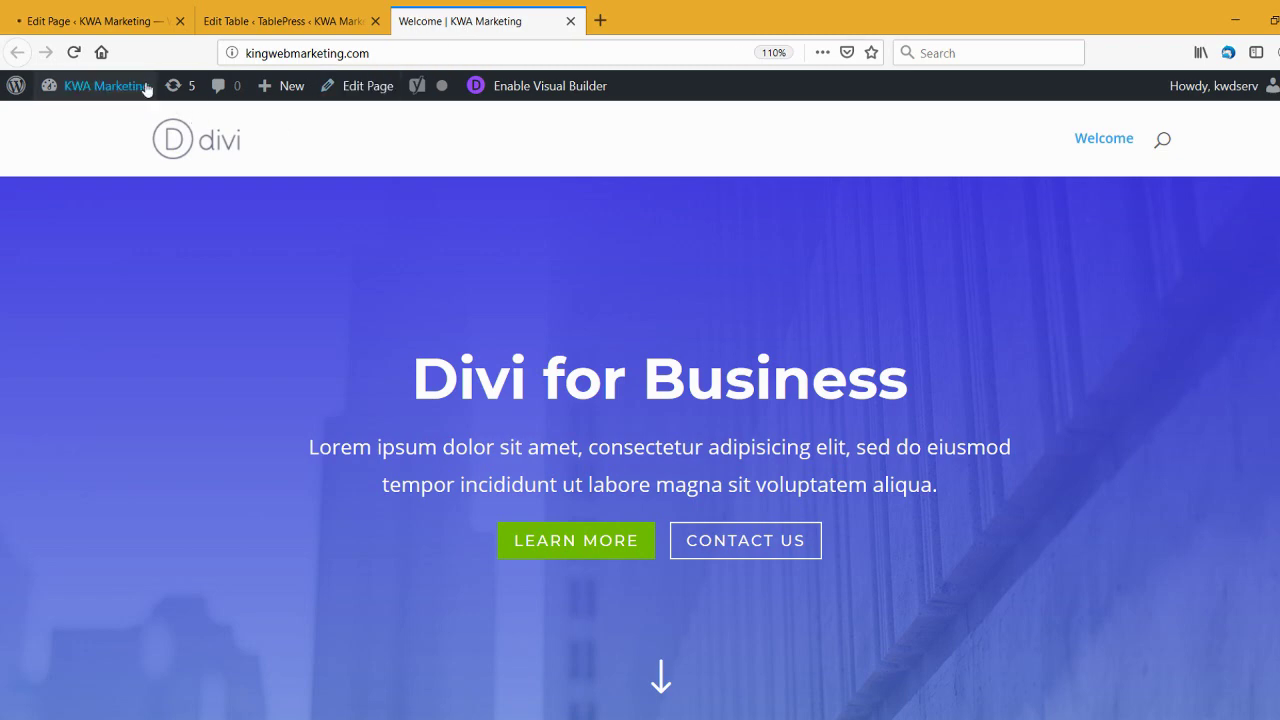
{"action": "left_click", "coordinate": [73, 52]}
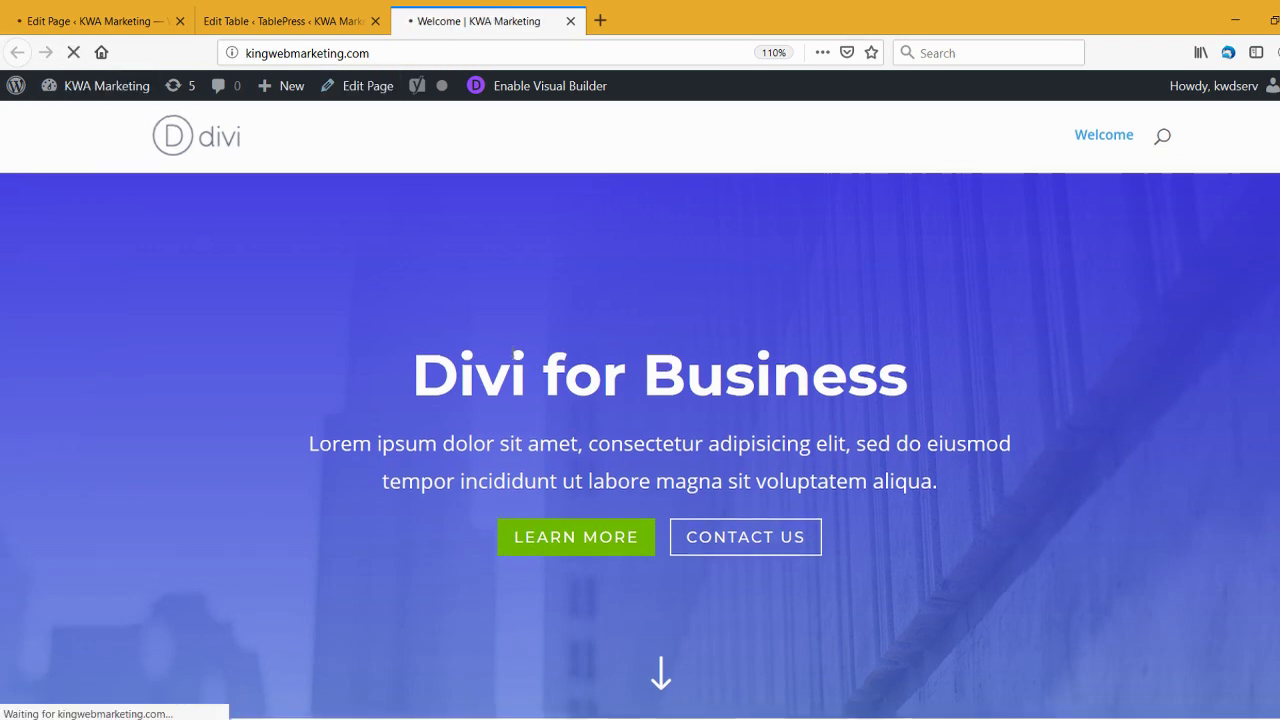
{"action": "scroll", "coordinate": [509, 347], "scroll_direction": "down", "scroll_amount": 5}
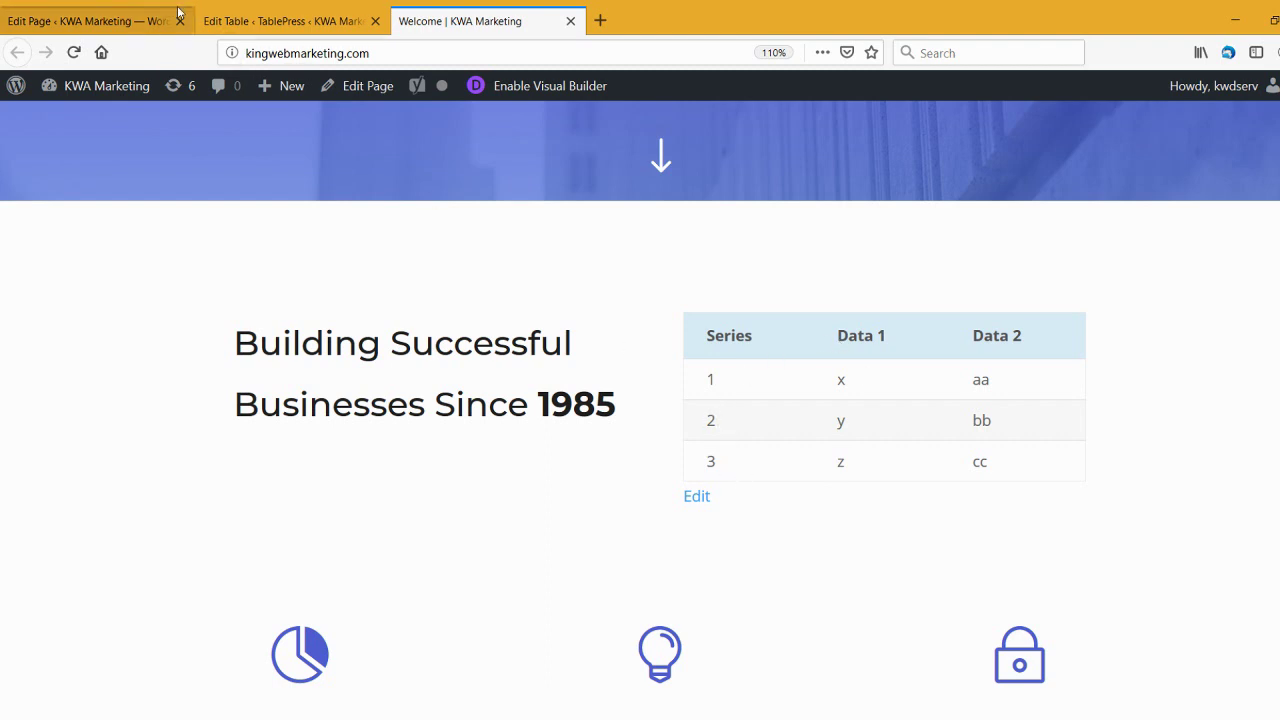
Compare Table 1's content in the TablePress editor with the table on the live Welcome page.
{"action": "left_click", "coordinate": [210, 18]}
{"action": "scroll", "coordinate": [293, 353], "scroll_direction": "down", "scroll_amount": 4}
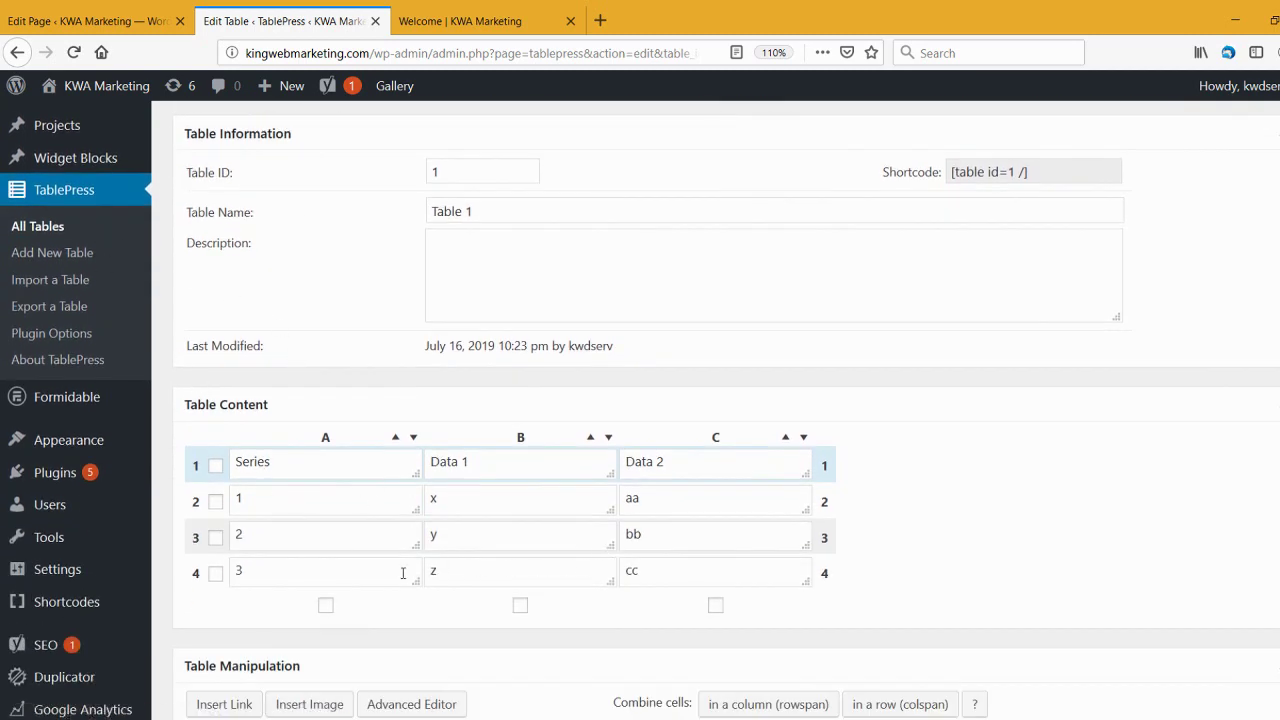
{"action": "scroll", "coordinate": [492, 567], "scroll_direction": "up", "scroll_amount": 4}
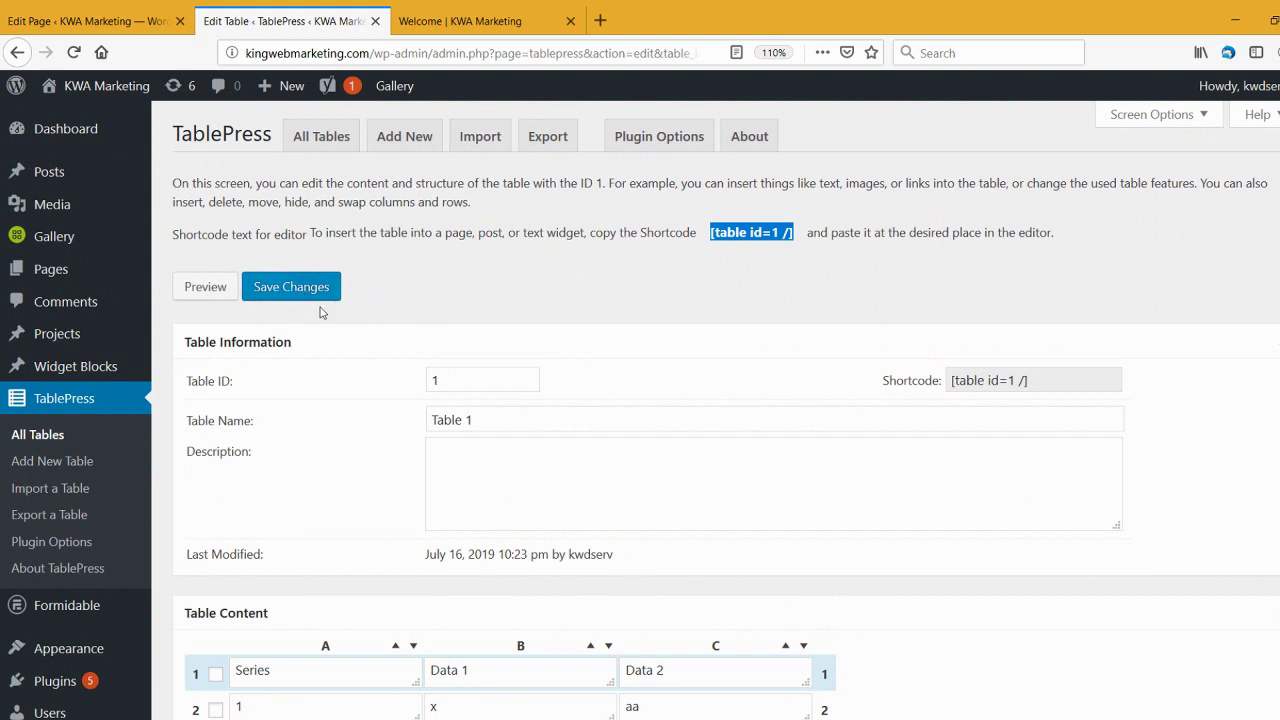
{"action": "left_click", "coordinate": [489, 13]}
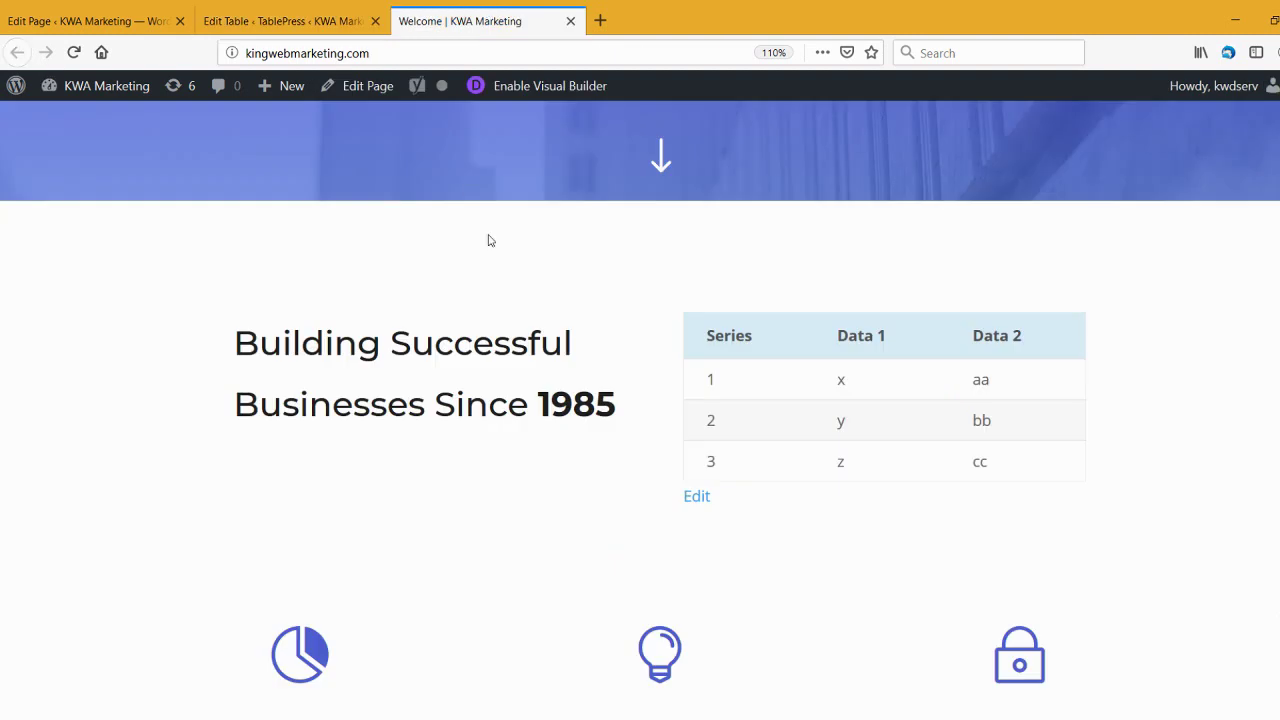
{"action": "scroll", "coordinate": [403, 340], "scroll_direction": "up", "scroll_amount": 3}
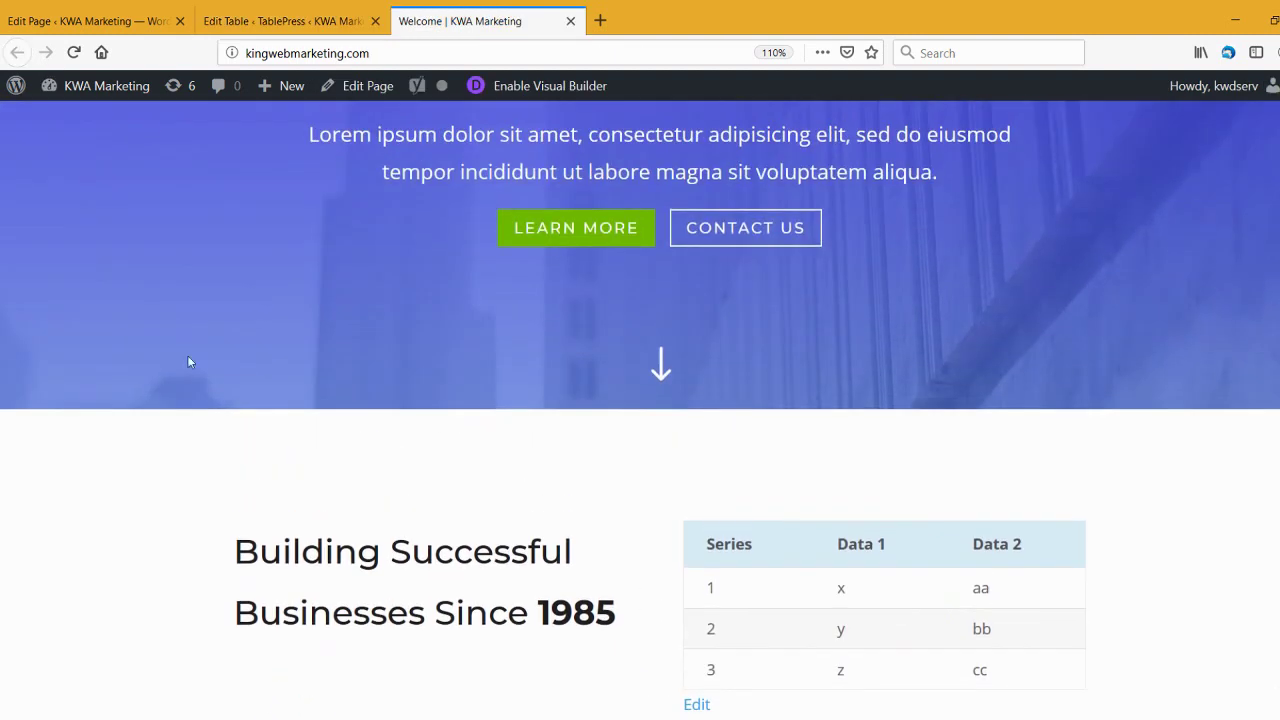
{"action": "scroll", "coordinate": [778, 586], "scroll_direction": "down", "scroll_amount": 2}
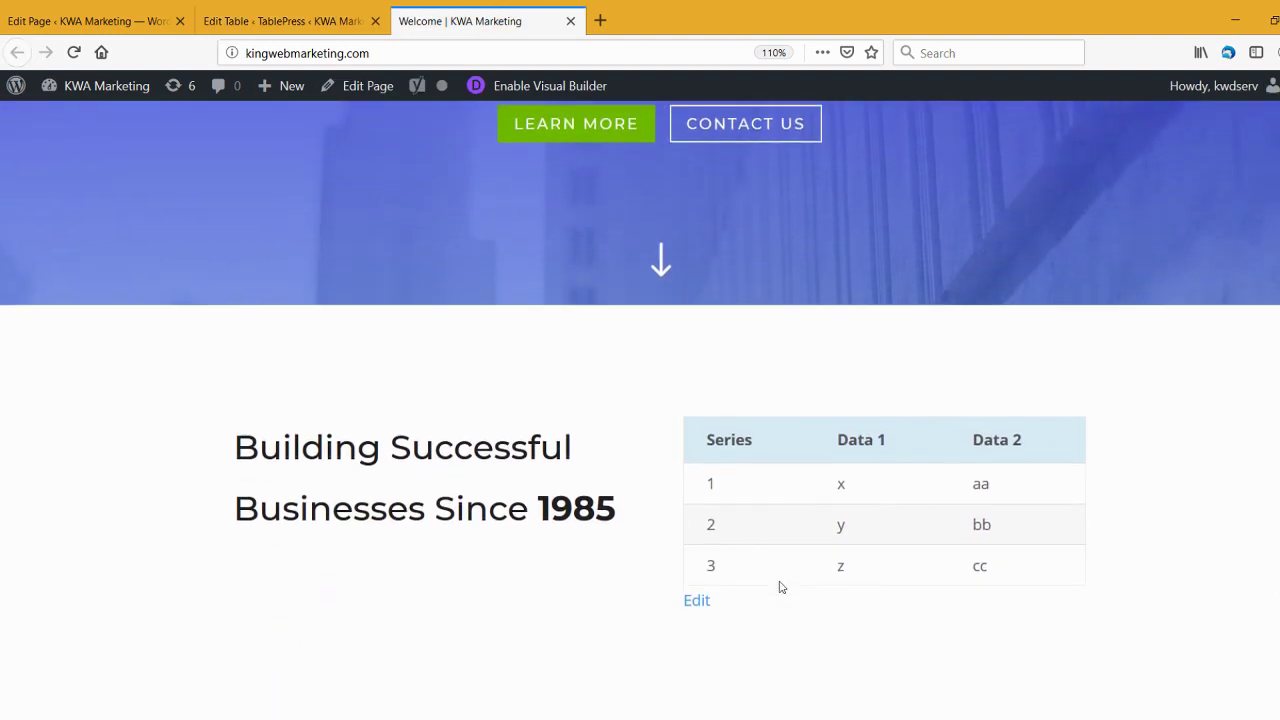